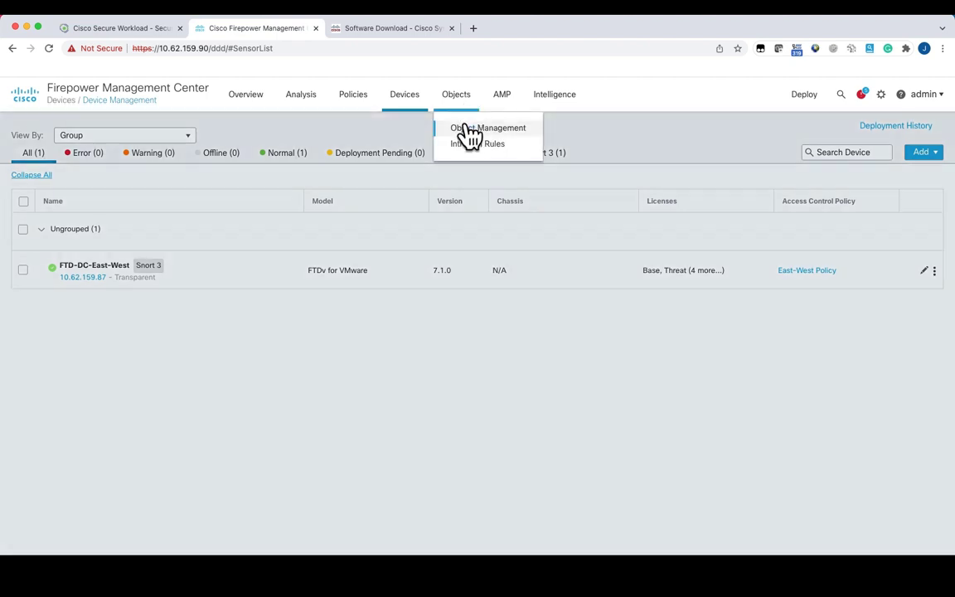
# Open the dynamic objects list under external attributes in the object management area.
pyautogui.click(474, 128)
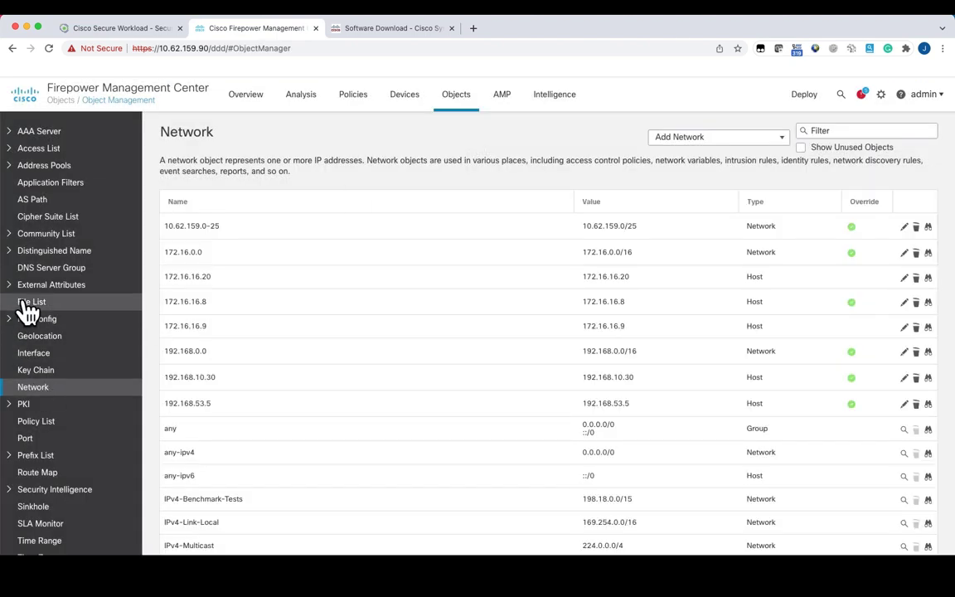
pyautogui.click(41, 284)
pyautogui.click(66, 302)
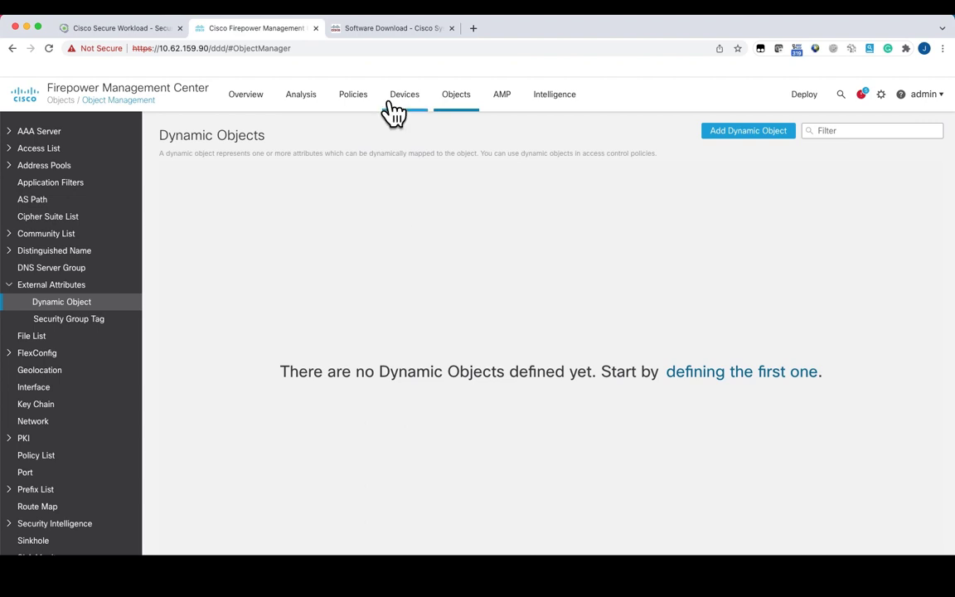
# View the rules of the East-West Policy access control policy and return to the device list.
pyautogui.moveTo(362, 117)
pyautogui.click(373, 144)
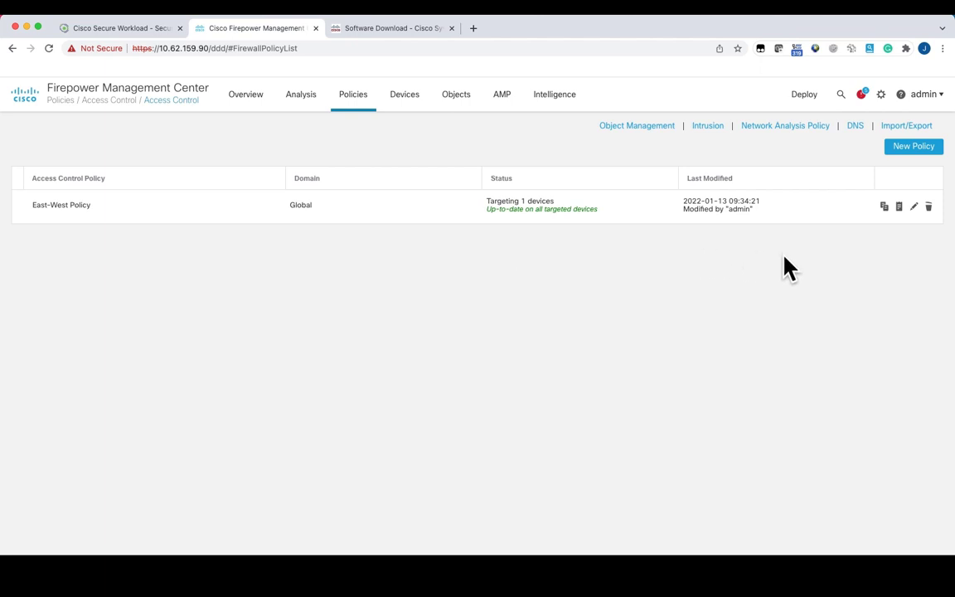
pyautogui.click(914, 207)
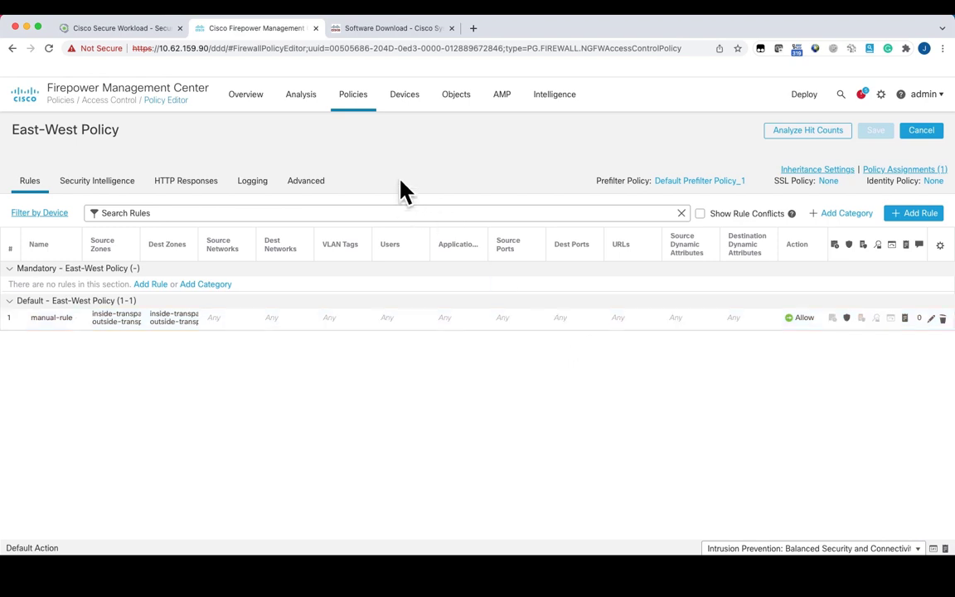
pyautogui.moveTo(402, 103)
pyautogui.click(417, 131)
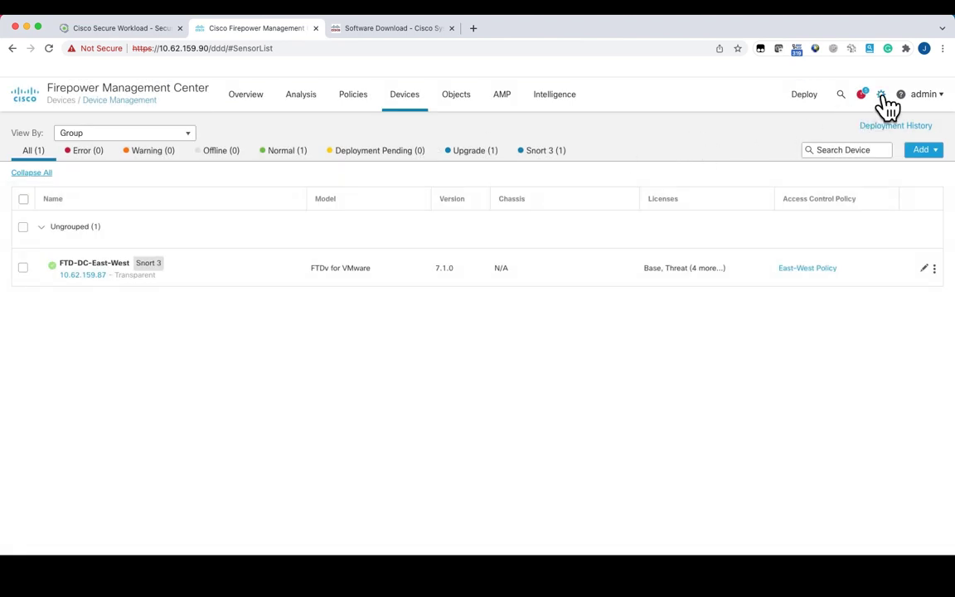
# Start a new system user account with csw_api as both the user name and the real name.
pyautogui.moveTo(886, 101)
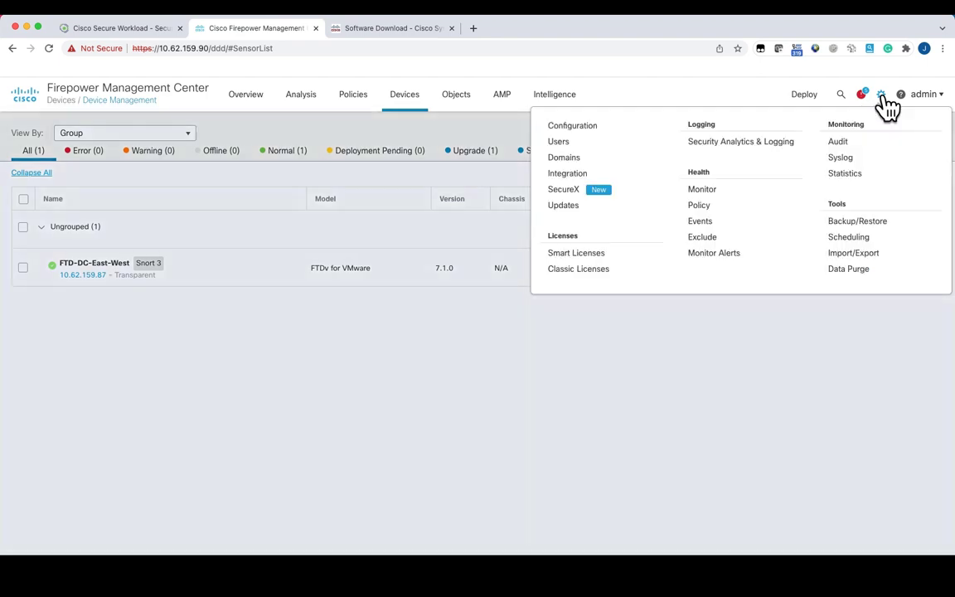
pyautogui.click(571, 146)
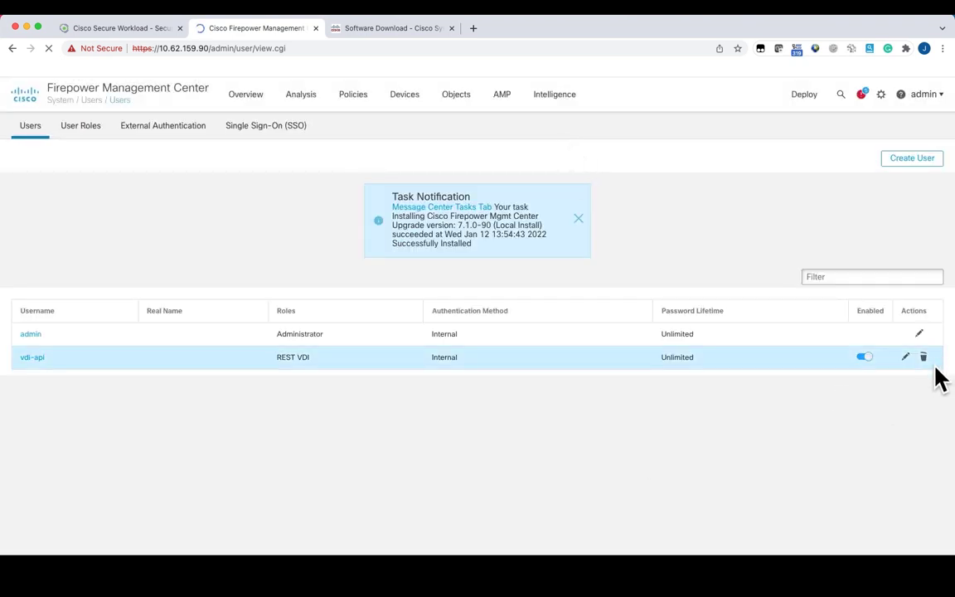
pyautogui.click(909, 162)
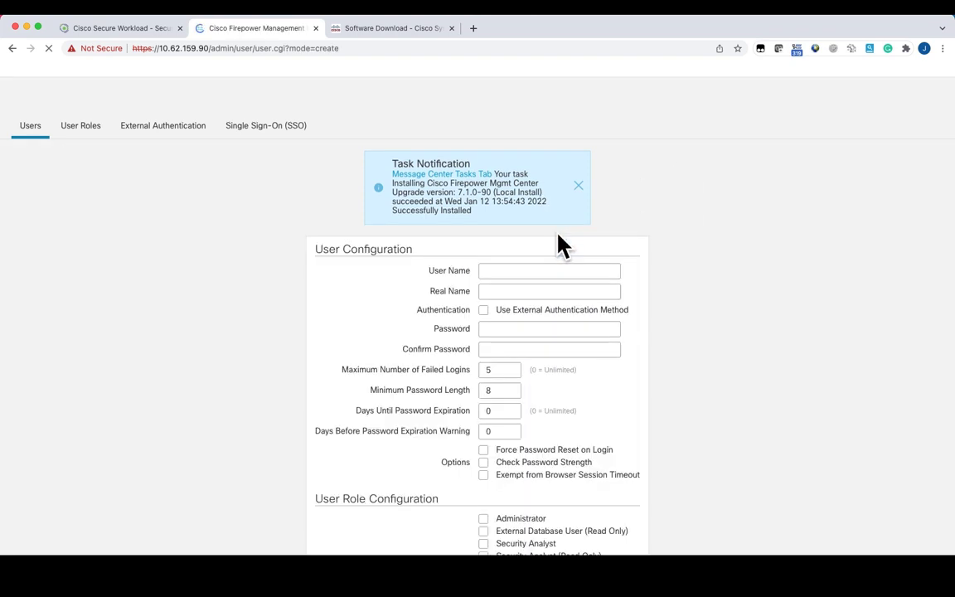
pyautogui.click(526, 272)
pyautogui.write('csw_')
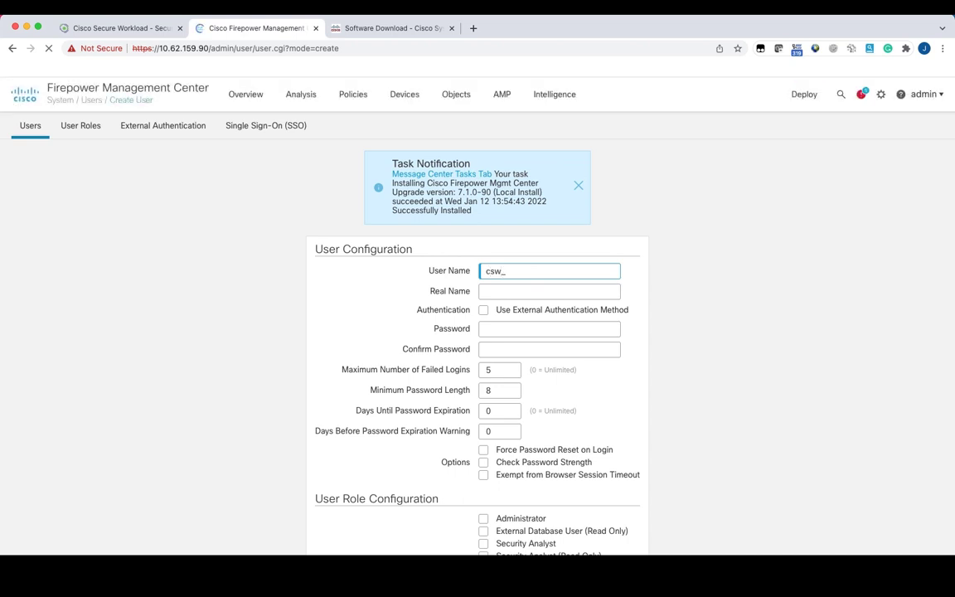
pyautogui.write('api')
pyautogui.press('Tab')
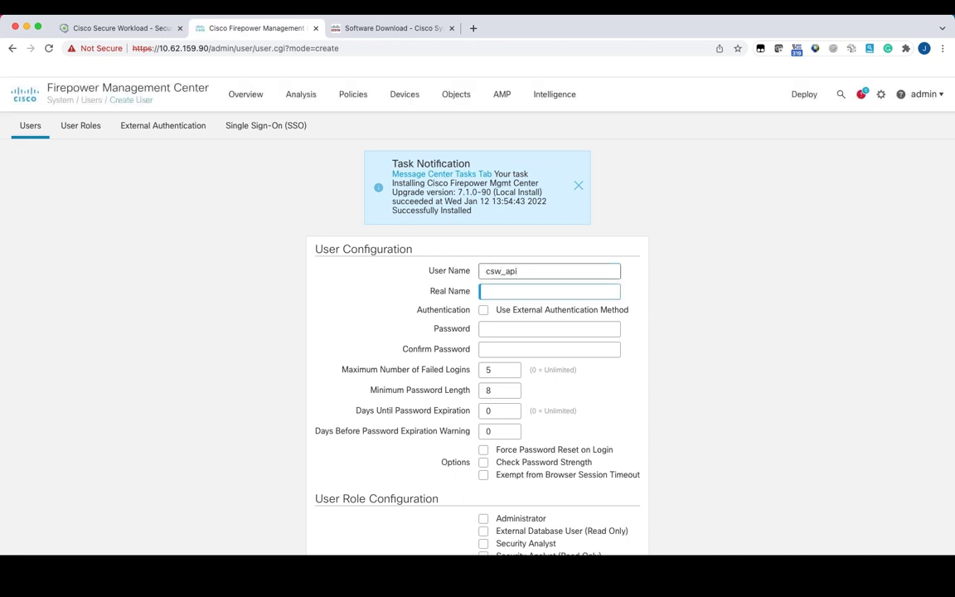
pyautogui.write('csw_api')
# Enter and confirm the password for the new user account.
pyautogui.click(526, 329)
pyautogui.write('**************')
pyautogui.press('Tab')
pyautogui.write('**************')
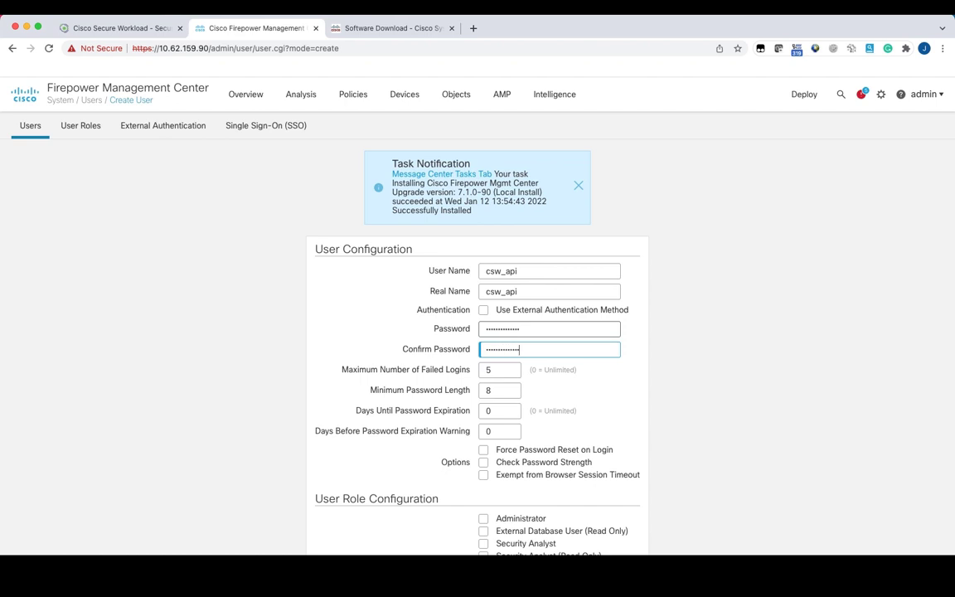
# Assign the Administrator role to the new user and save the account.
pyautogui.scroll(-5, 488, 358)
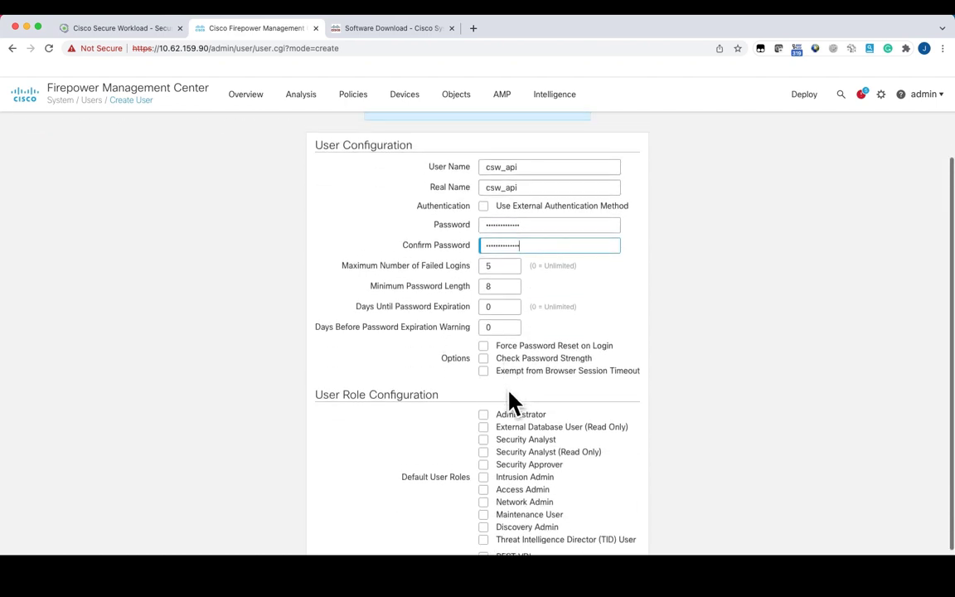
pyautogui.click(483, 351)
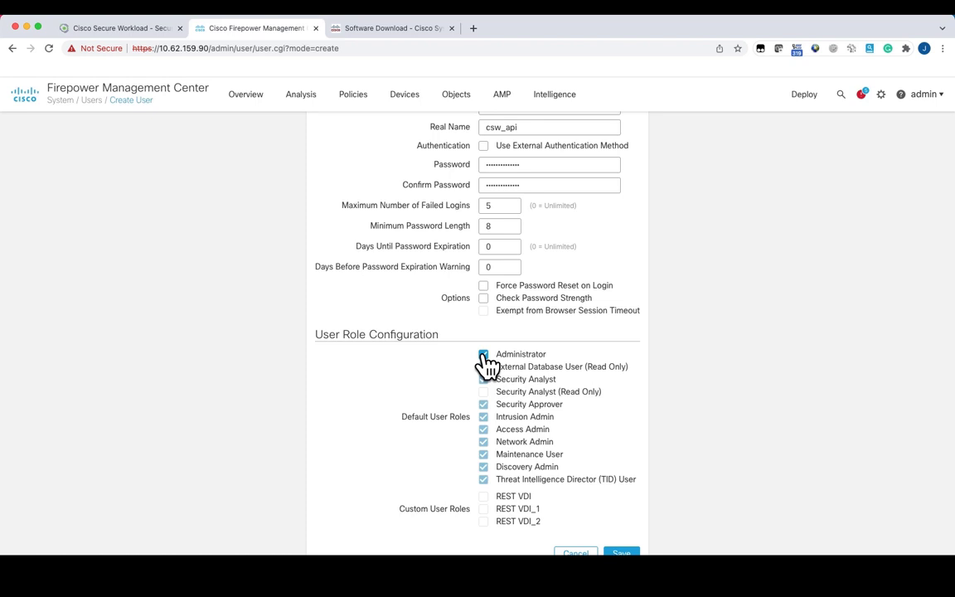
pyautogui.click(617, 553)
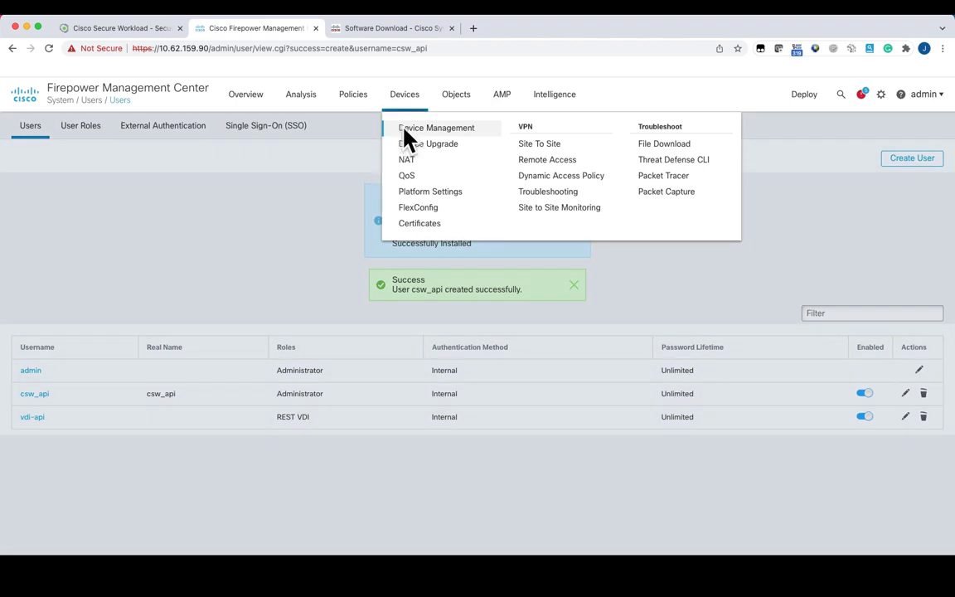
# Return to the device list, and switch to Cisco Secure Workload to open its external orchestrators.
pyautogui.click(406, 130)
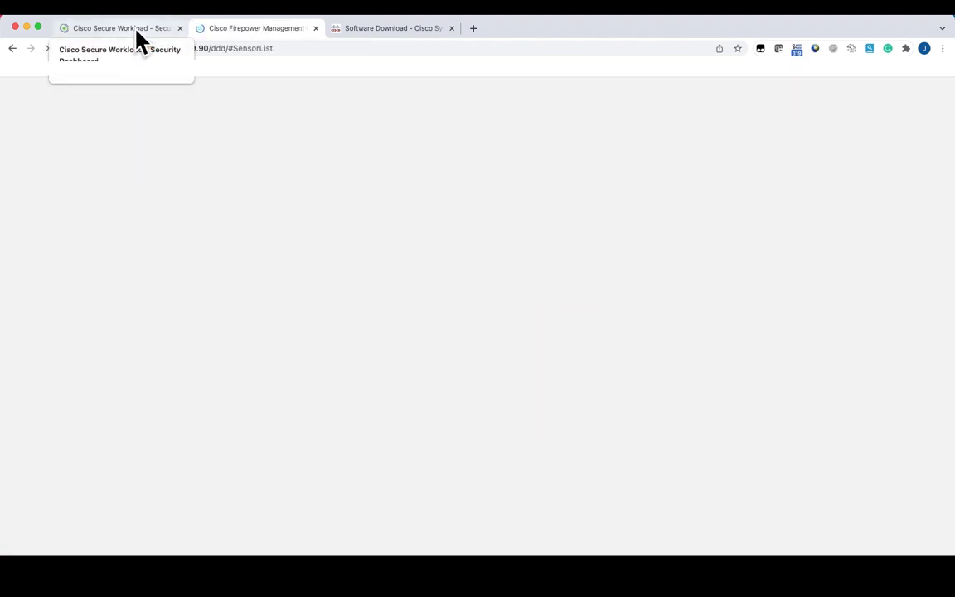
pyautogui.click(138, 35)
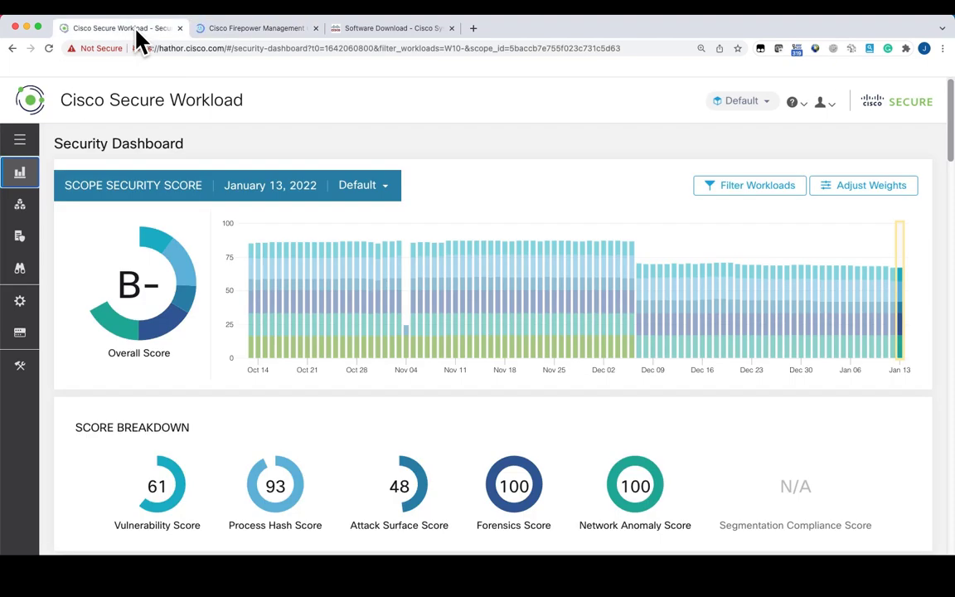
pyautogui.click(20, 140)
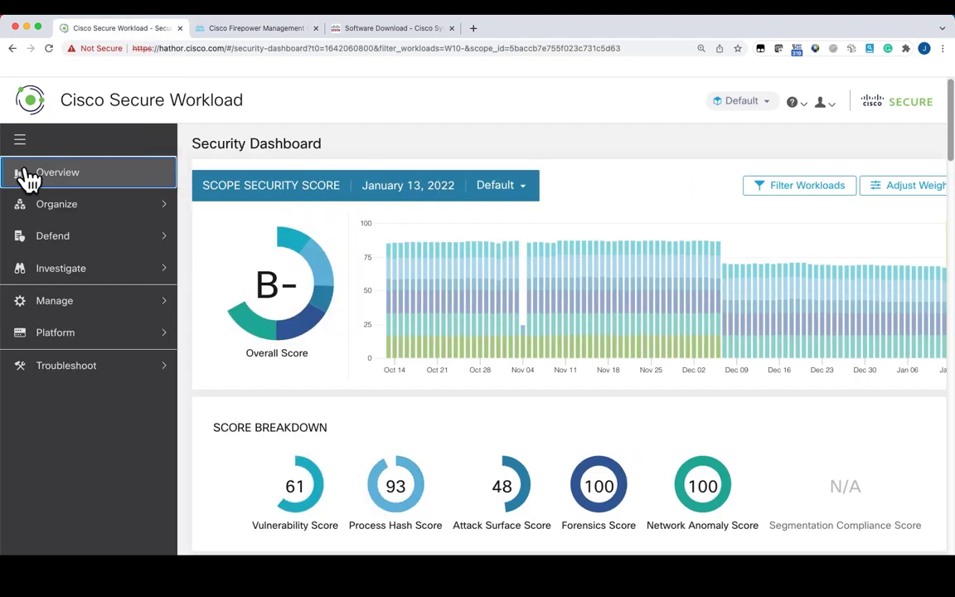
pyautogui.click(149, 304)
pyautogui.scroll(-1, 114, 428)
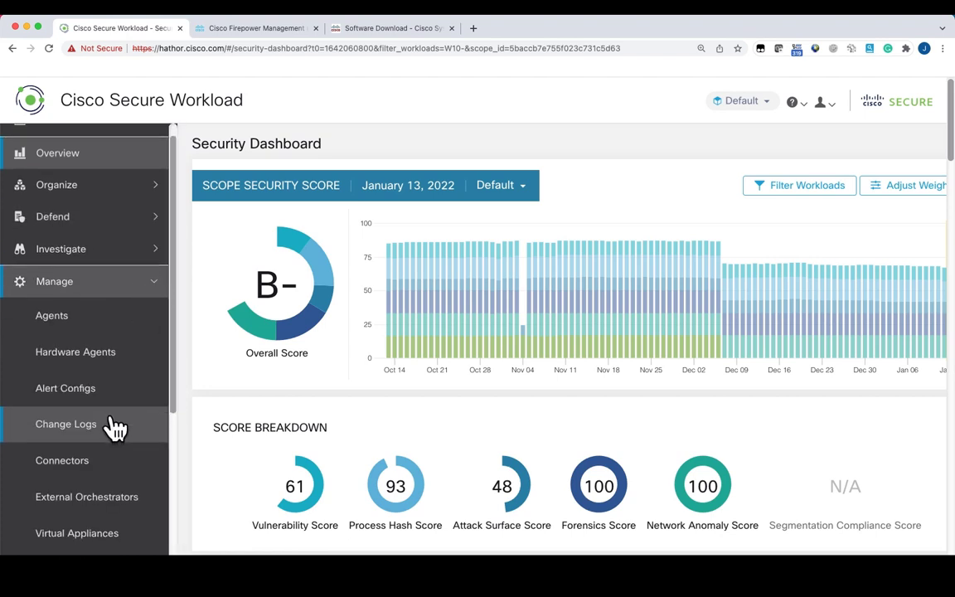
pyautogui.click(123, 506)
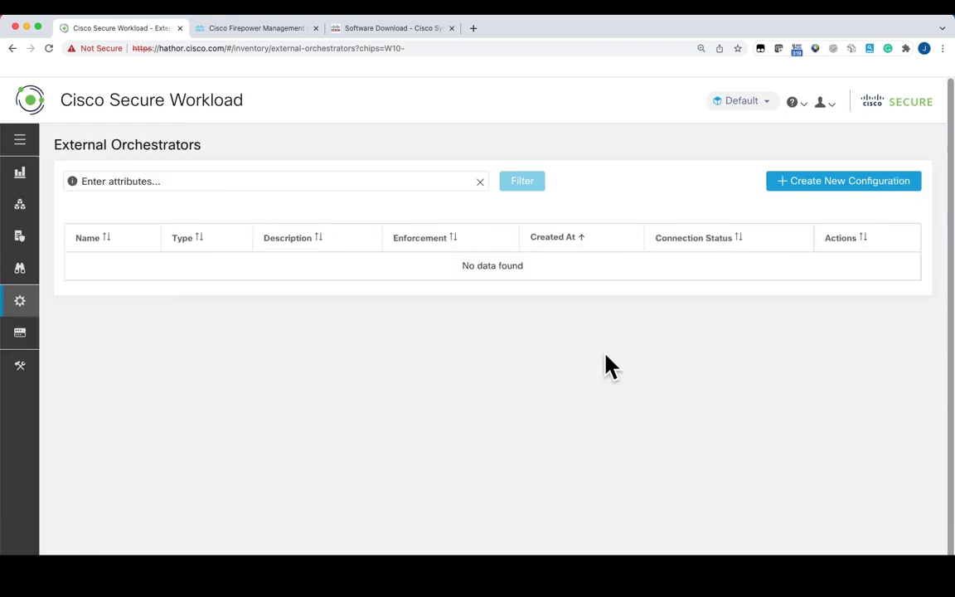
# Start a new external orchestrator configuration of type FMC.
pyautogui.click(817, 189)
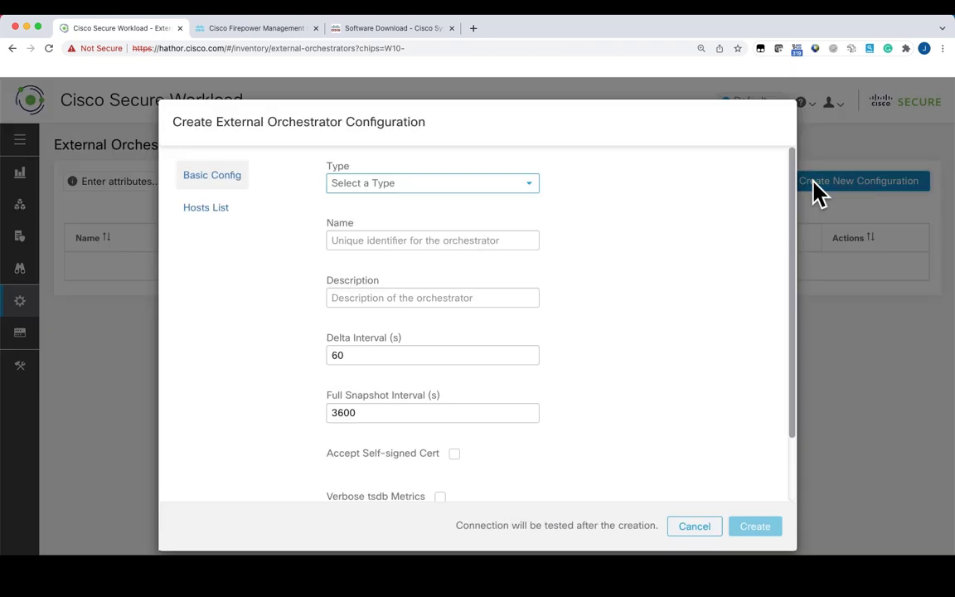
pyautogui.click(522, 195)
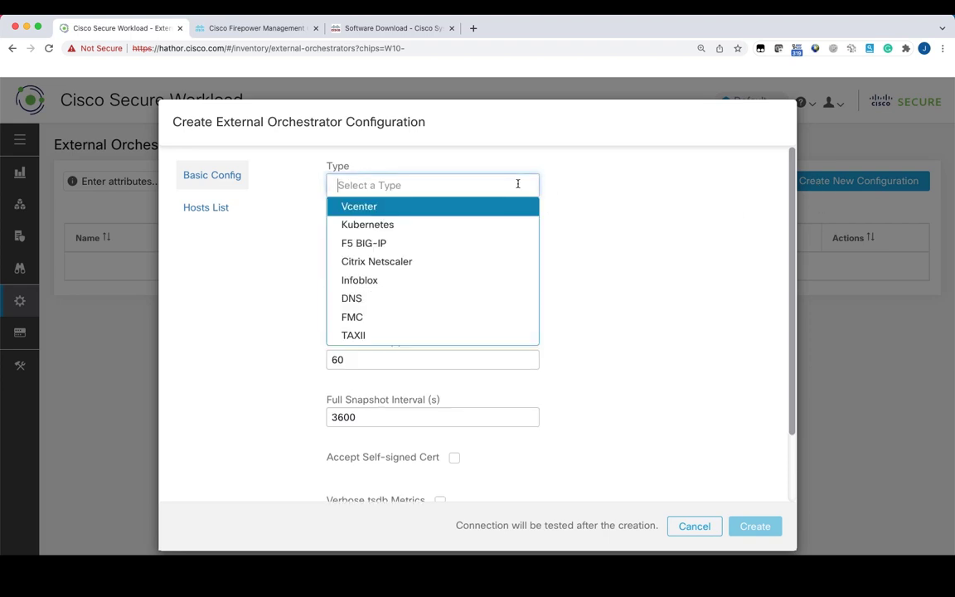
pyautogui.click(442, 320)
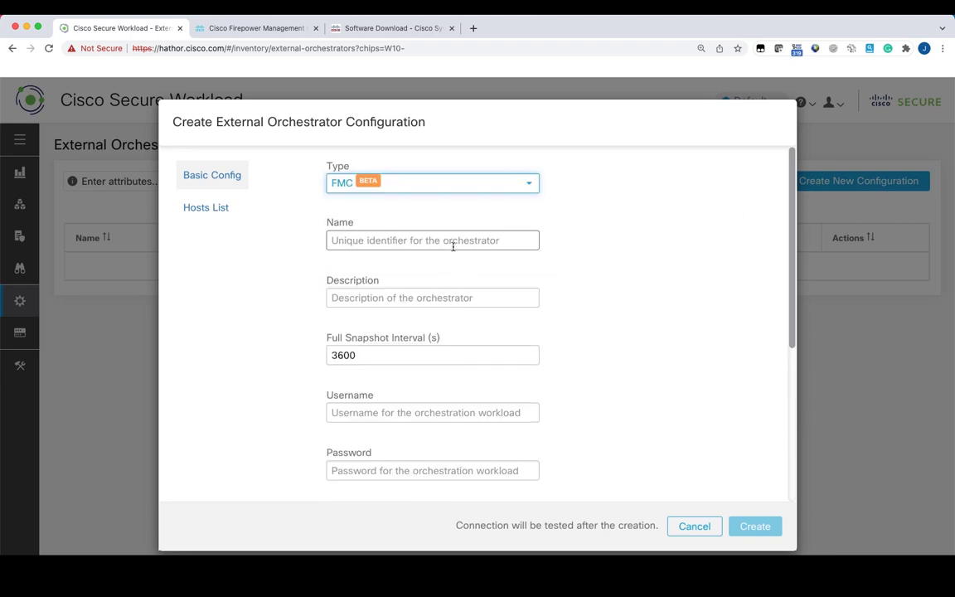
# Name the orchestrator FMC_demo and give it the description "demo".
pyautogui.click(390, 242)
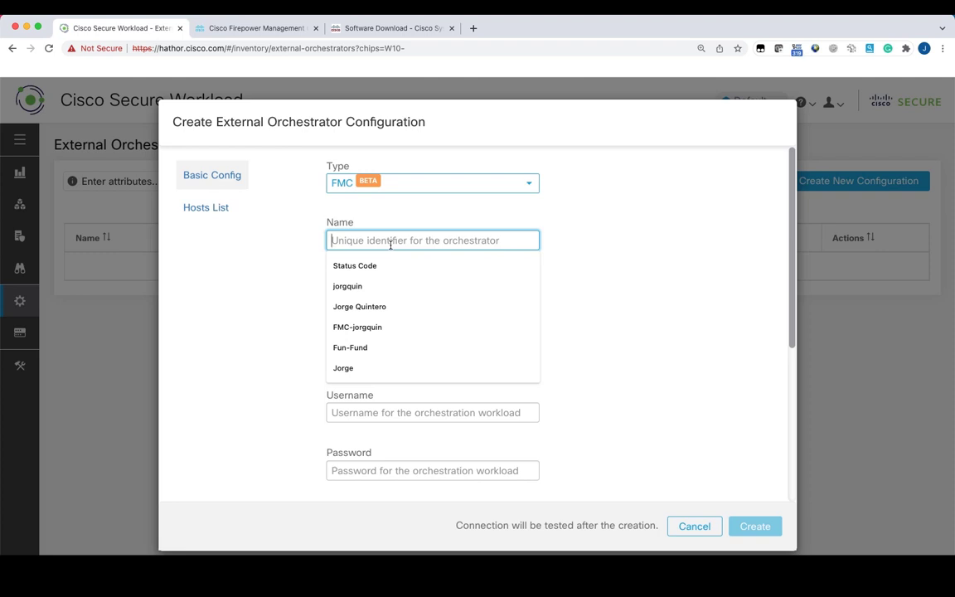
pyautogui.write('FMC')
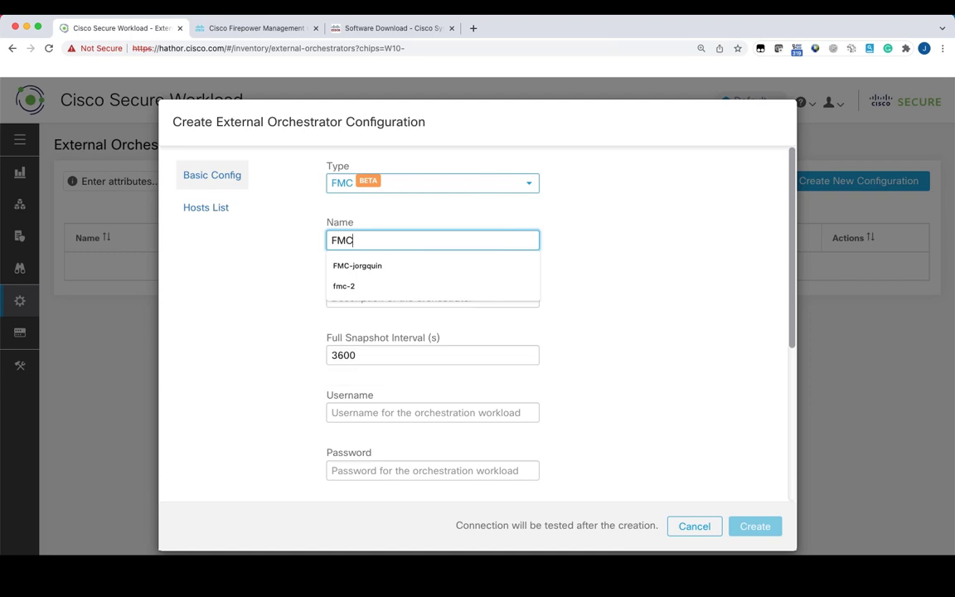
pyautogui.write('_demo')
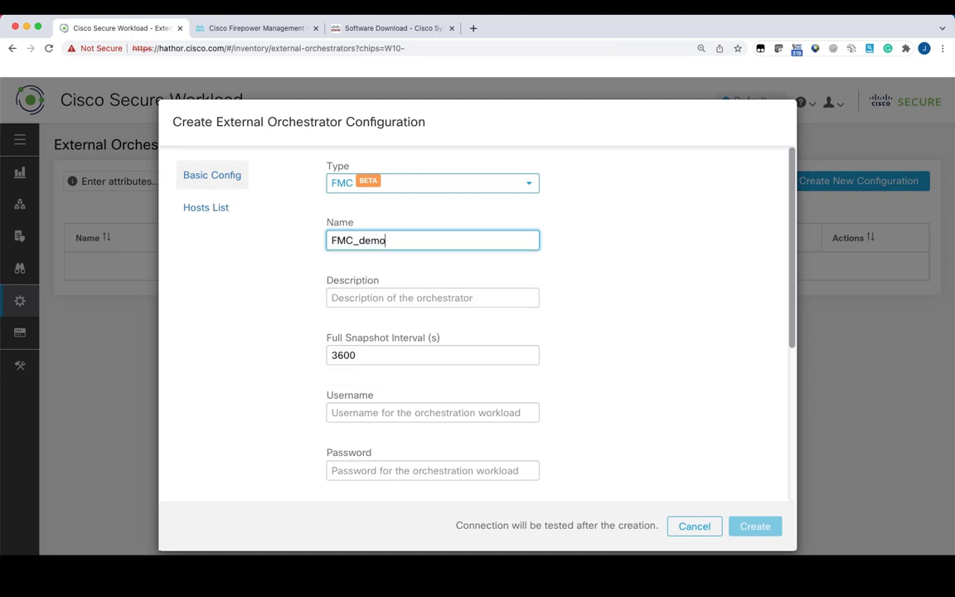
pyautogui.click(396, 298)
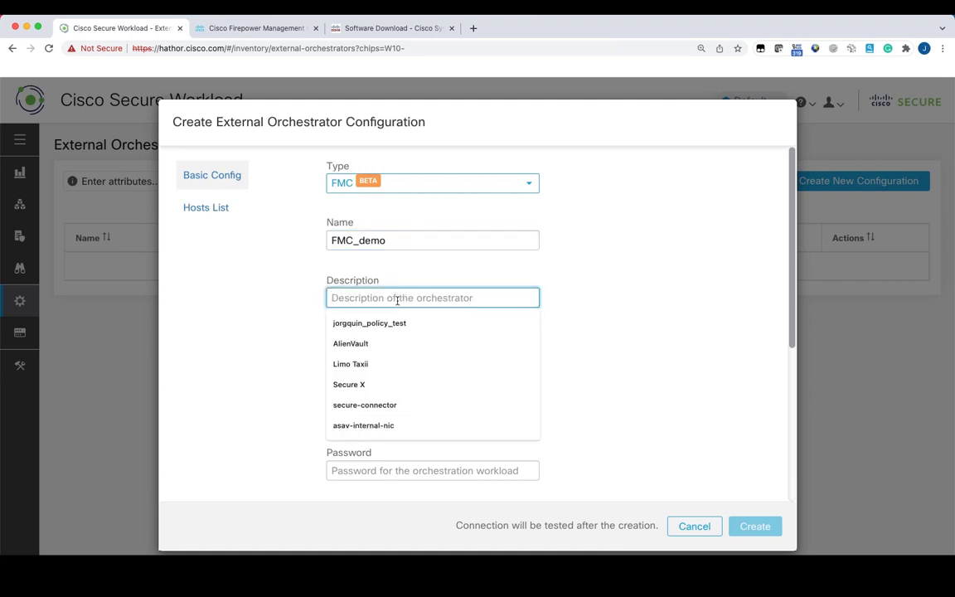
pyautogui.press('Escape')
pyautogui.write('demo')
# Set the orchestrator's username to csw_api and enter the account password.
pyautogui.scroll(-1, 397, 379)
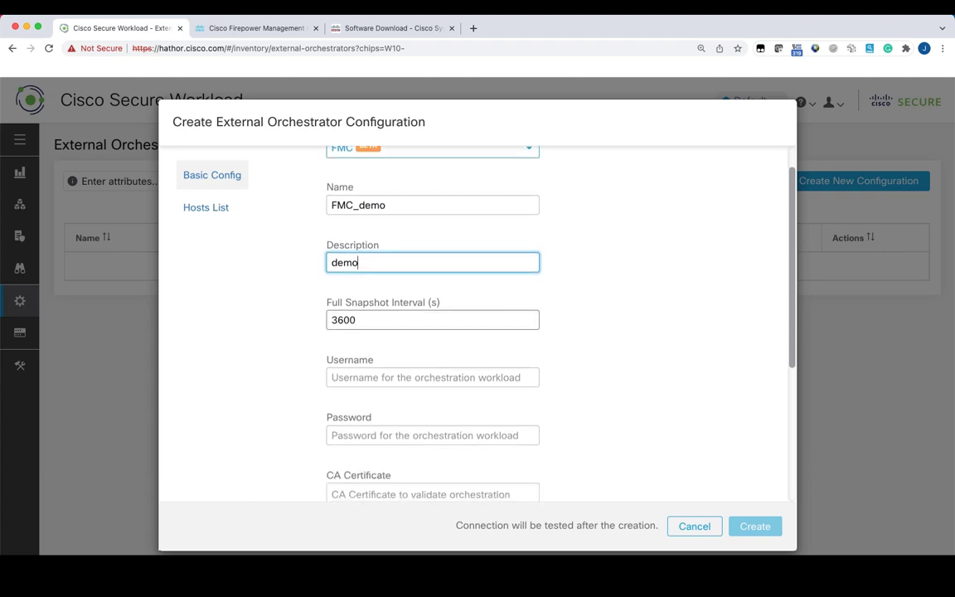
pyautogui.click(397, 379)
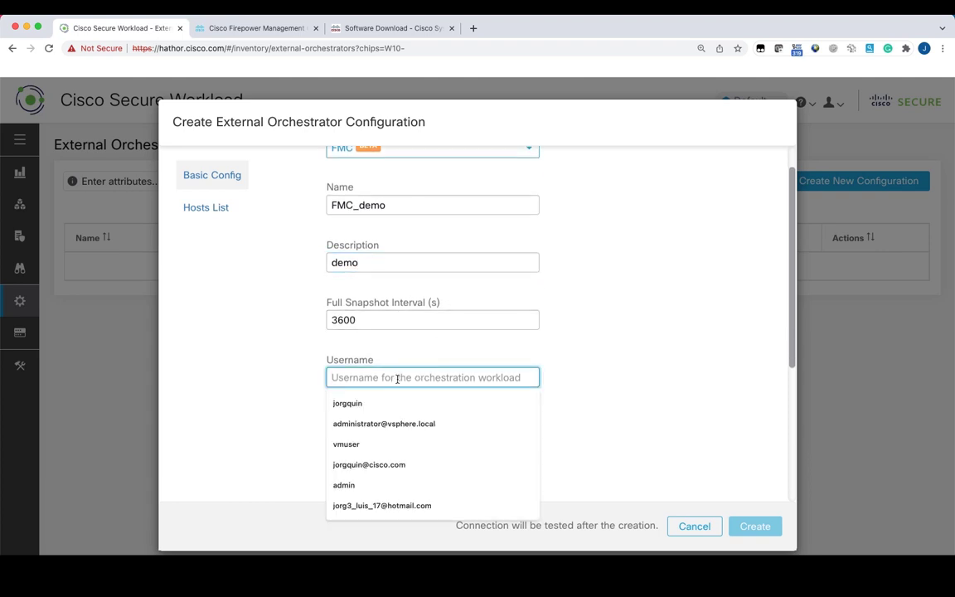
pyautogui.write('csw')
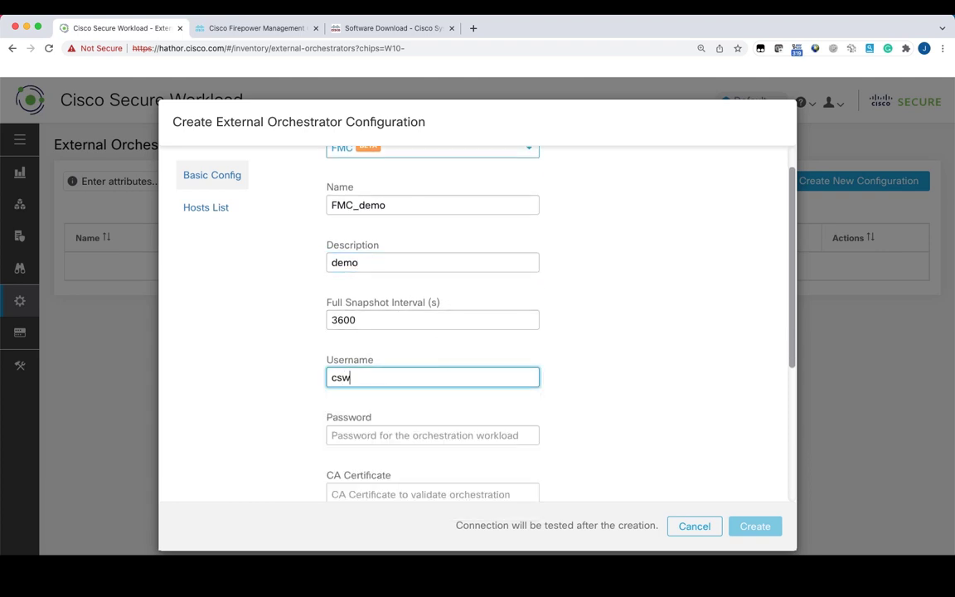
pyautogui.write('_api')
pyautogui.scroll(-3, 527, 309)
pyautogui.click(456, 324)
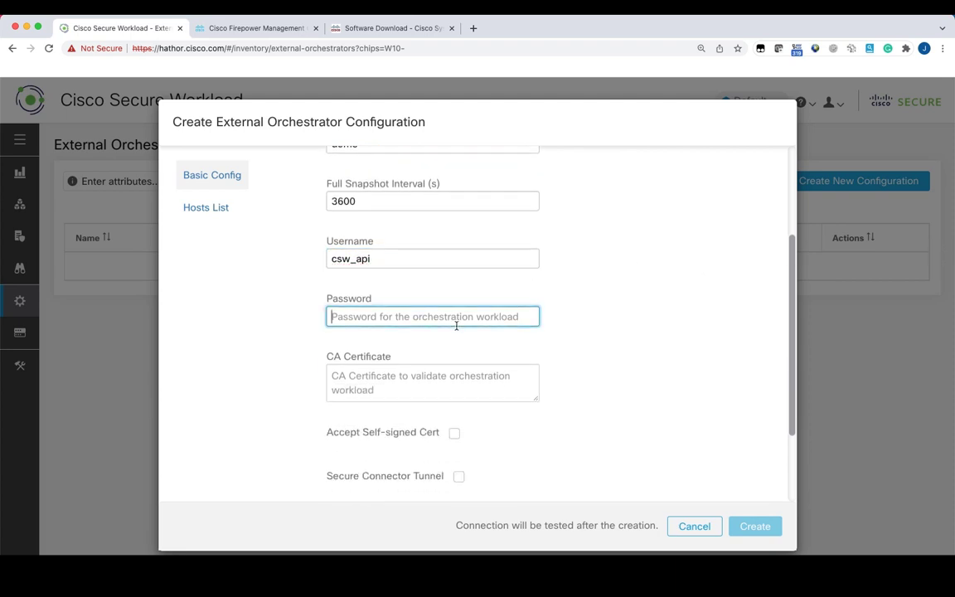
pyautogui.write('••••••••••••••')
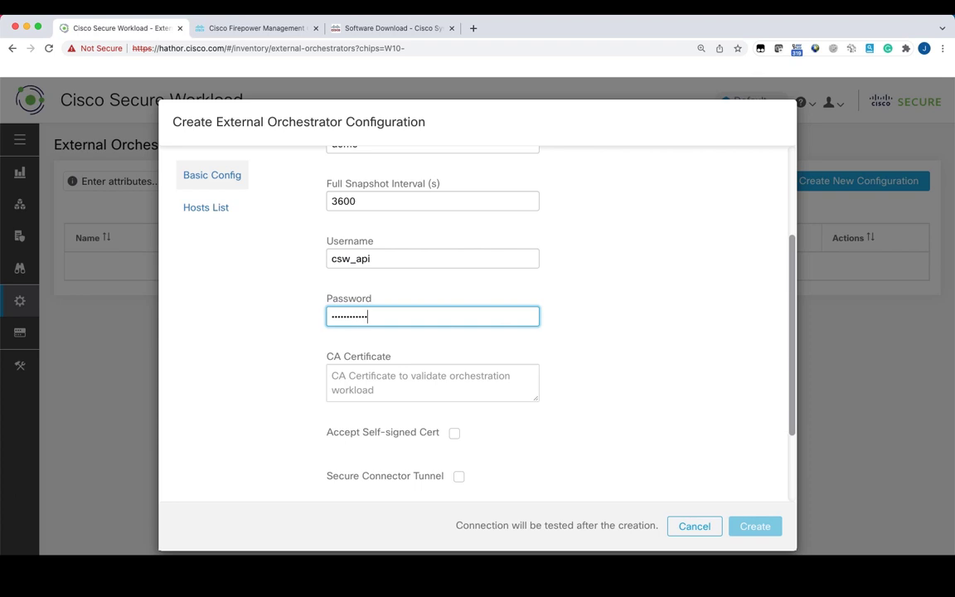
# Enable acceptance of self-signed certificates for the FMC orchestrator.
pyautogui.scroll(-3, 480, 322)
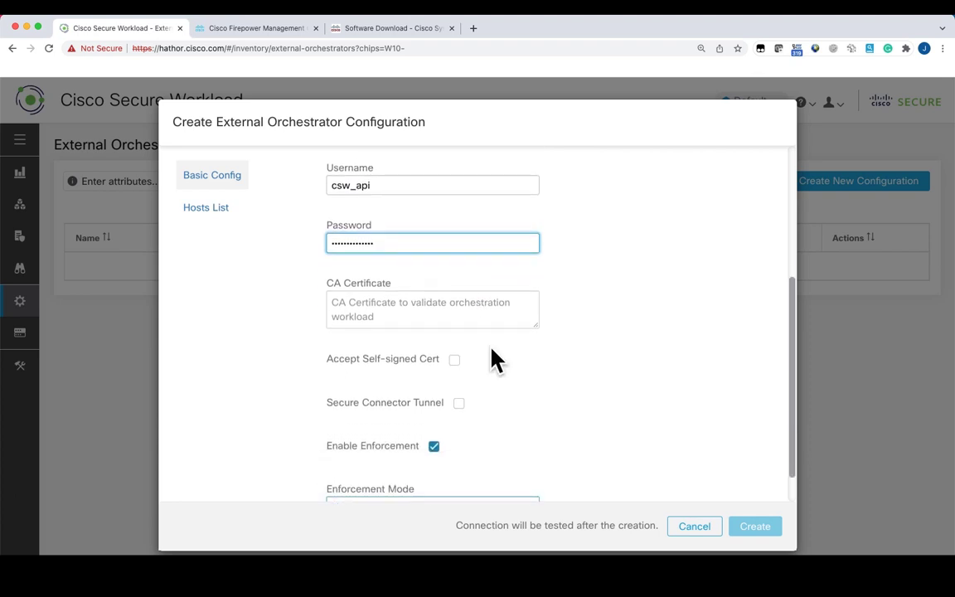
pyautogui.scroll(-1, 509, 388)
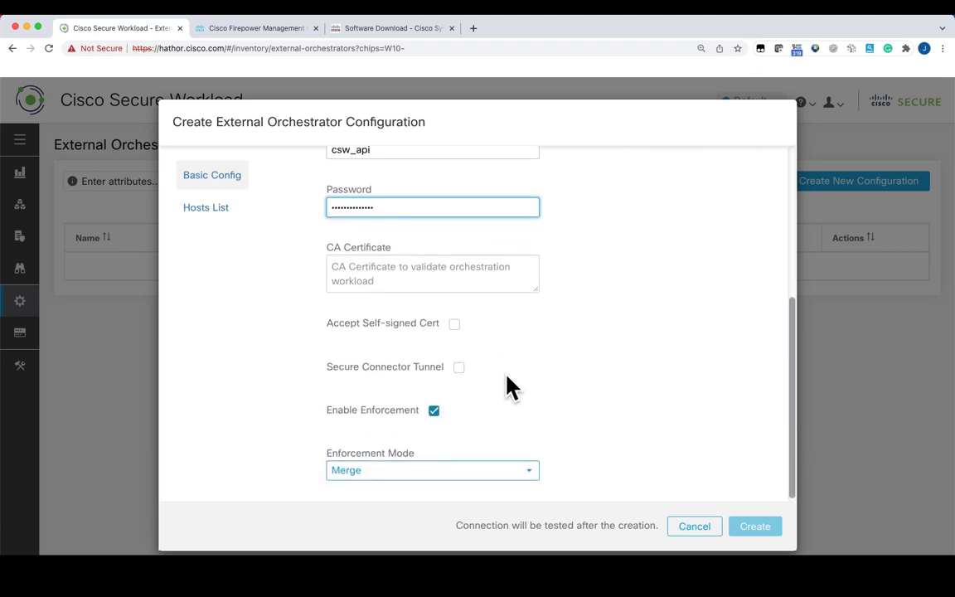
pyautogui.click(455, 325)
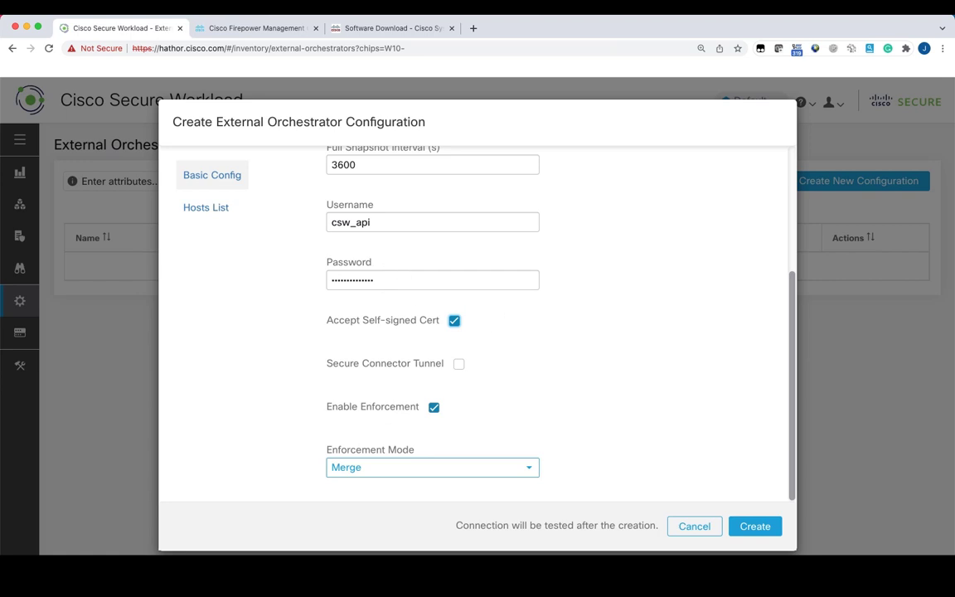
pyautogui.scroll(1, 514, 353)
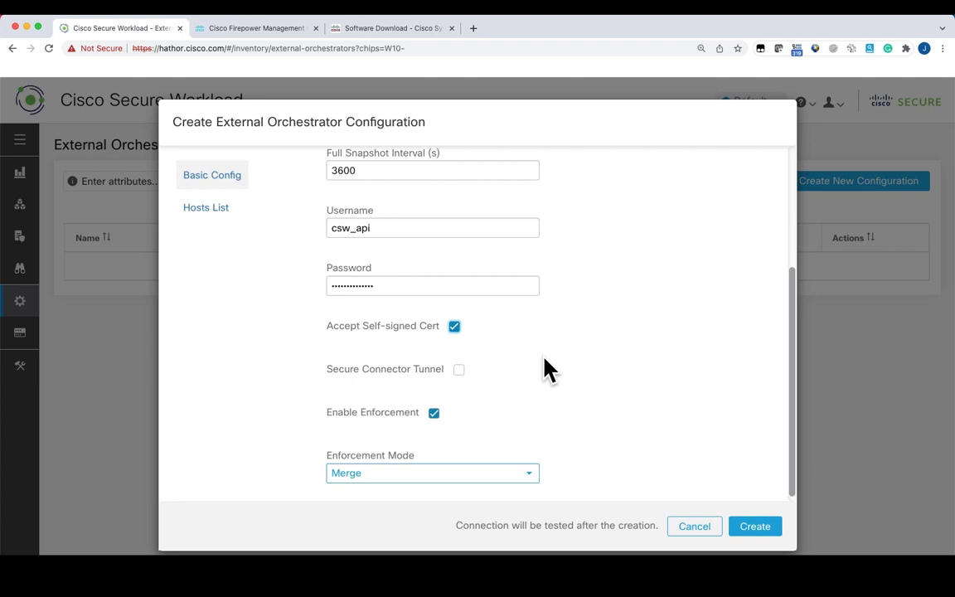
# Select Merge as the enforcement mode for the FMC orchestrator.
pyautogui.scroll(-1, 547, 369)
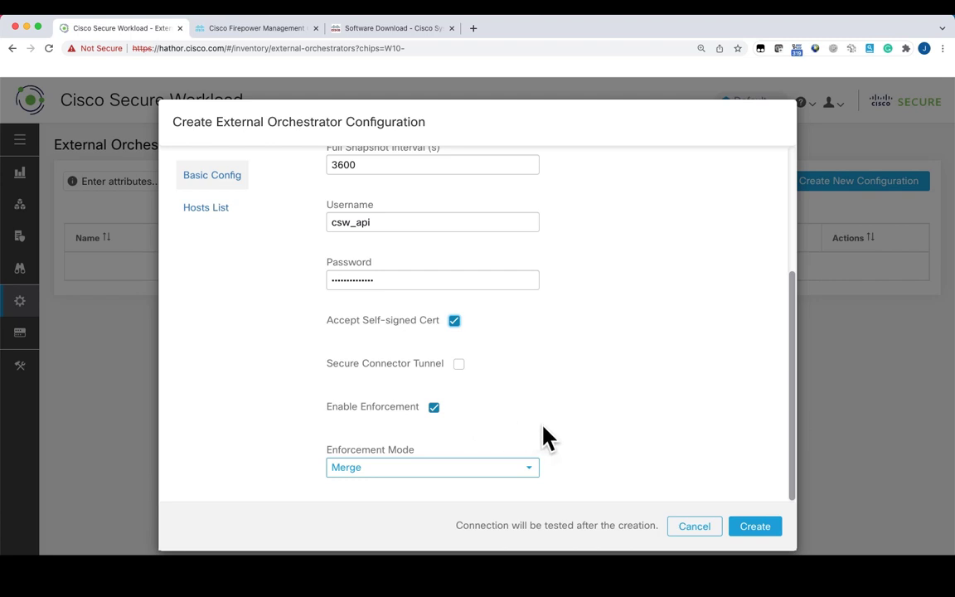
pyautogui.click(526, 468)
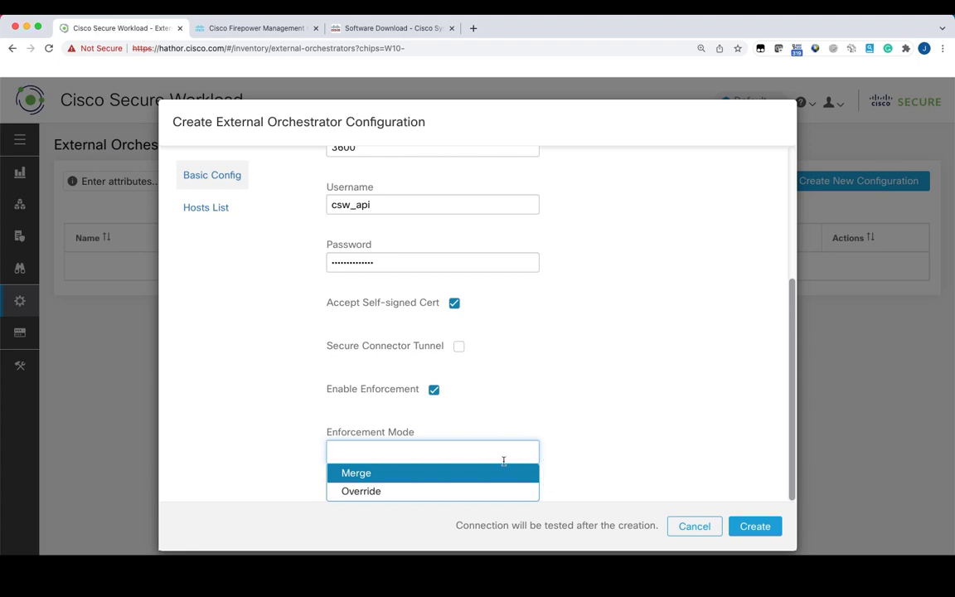
pyautogui.click(421, 477)
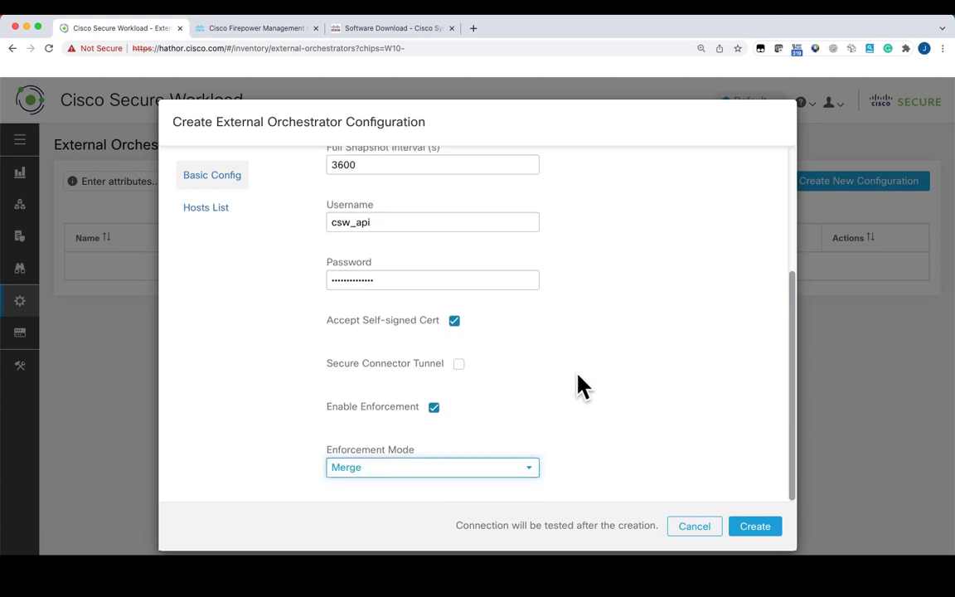
# Add host 10.62.159.90 with port 443 to the hosts list and create the orchestrator configuration.
pyautogui.click(203, 210)
pyautogui.click(385, 166)
pyautogui.click(381, 189)
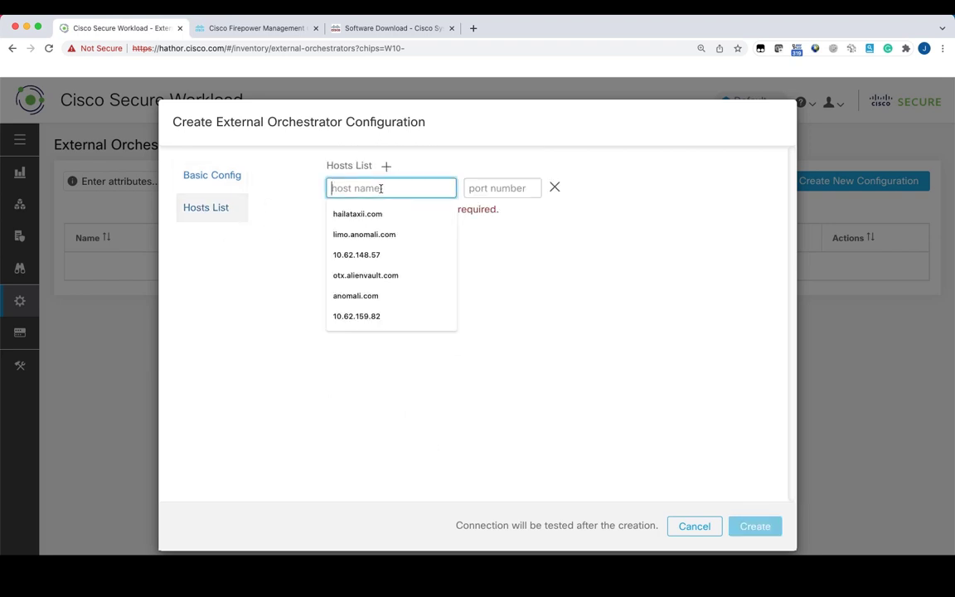
pyautogui.write('10.62.159')
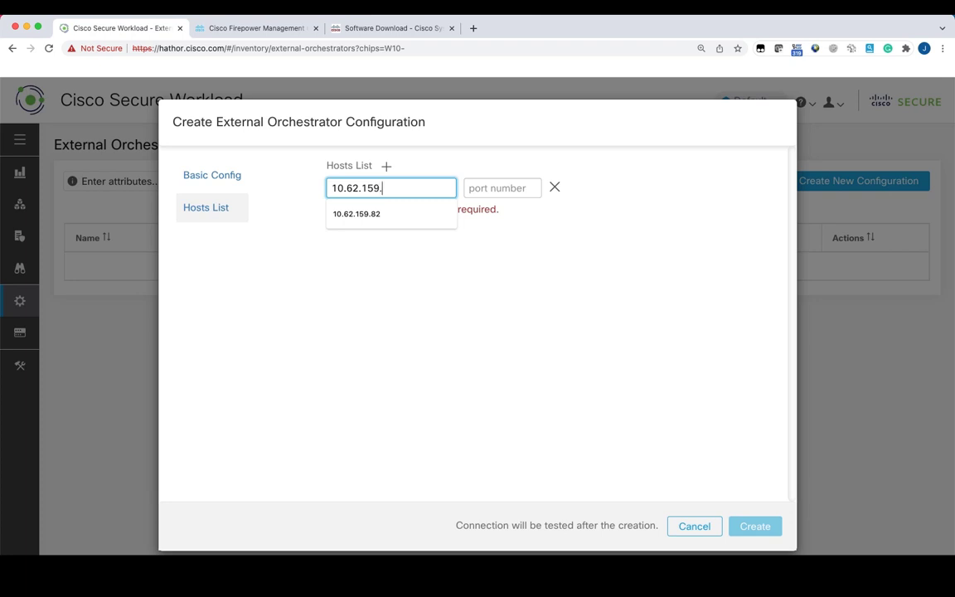
pyautogui.write('.90')
pyautogui.press('Tab')
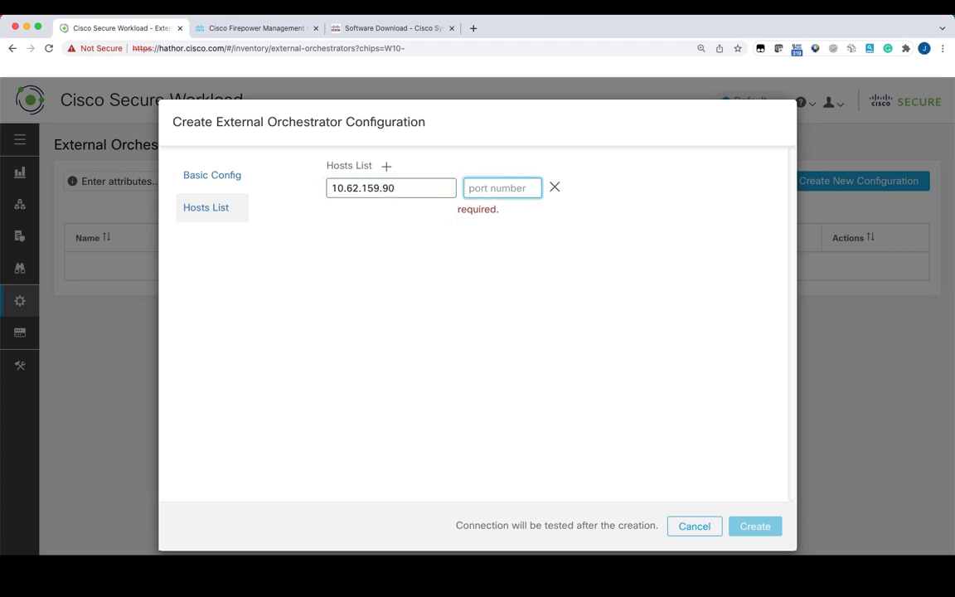
pyautogui.write('443')
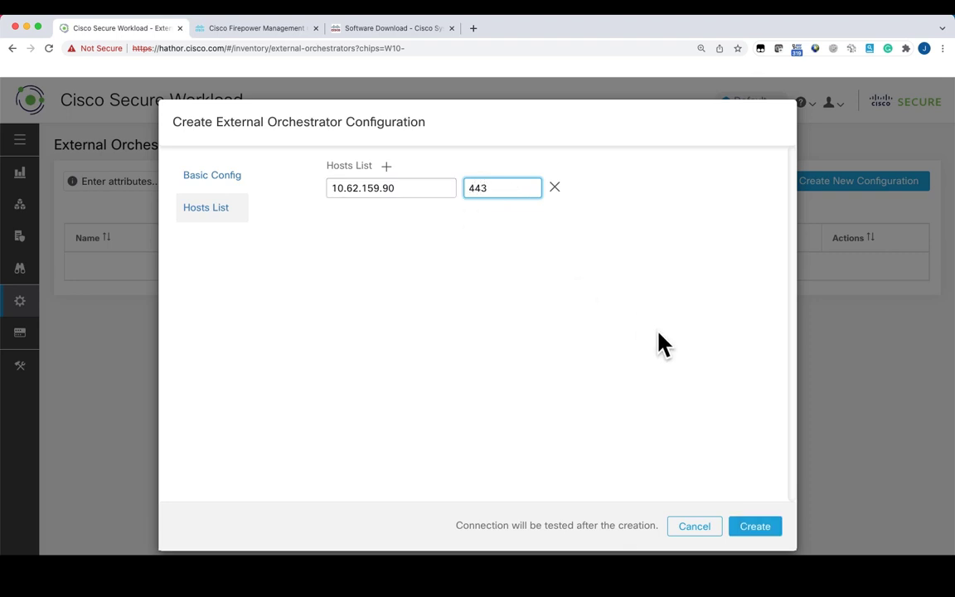
pyautogui.click(756, 529)
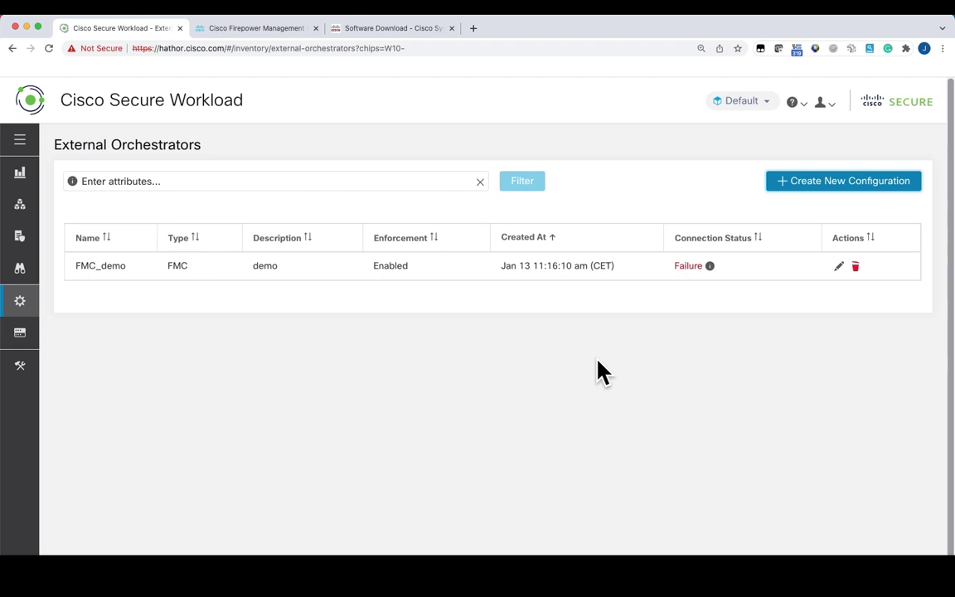
# Refresh the external orchestrators page and examine FMC_demo's configuration details for its connection status and authentication error.
pyautogui.click(51, 50)
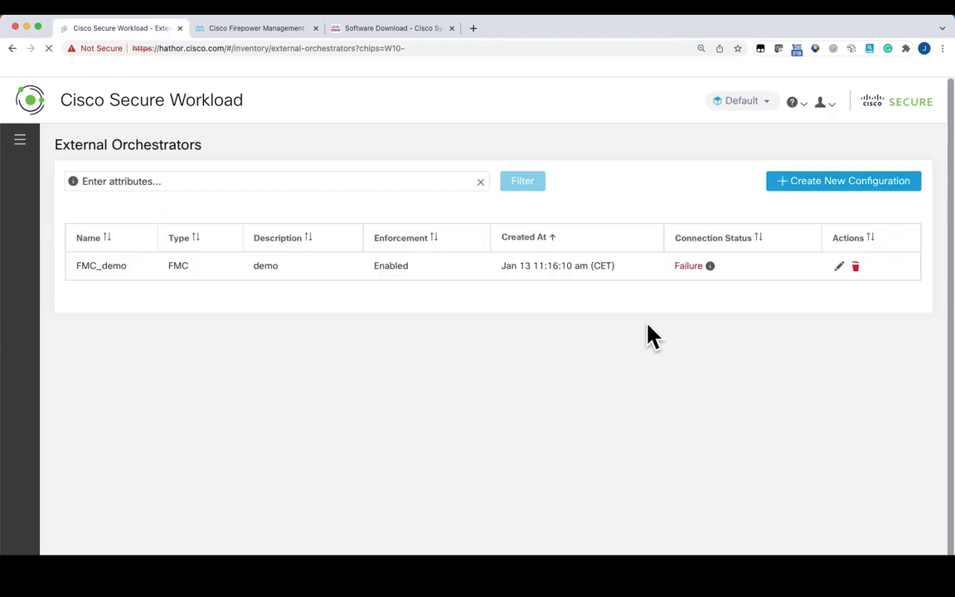
pyautogui.click(710, 267)
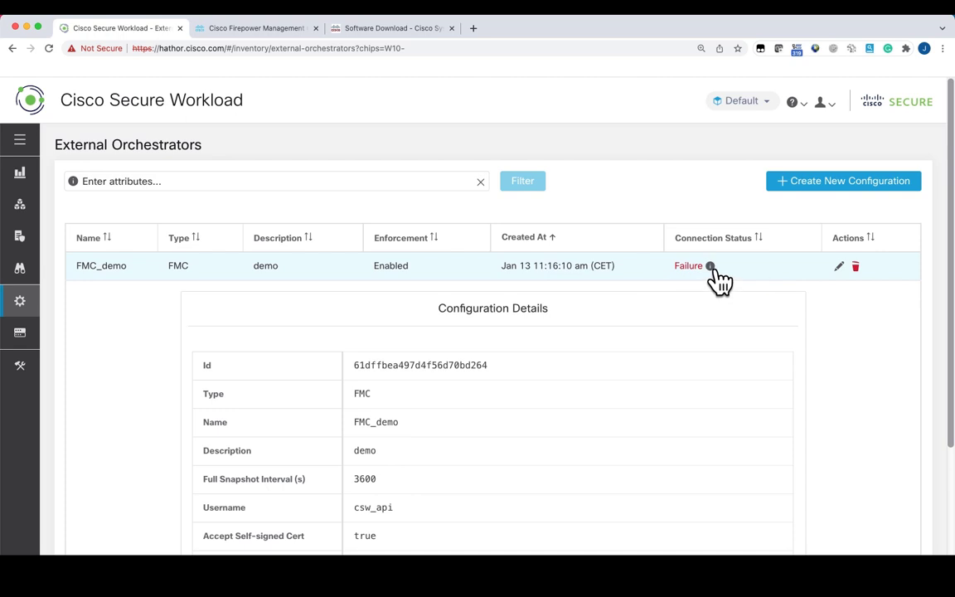
pyautogui.scroll(-3, 670, 381)
pyautogui.scroll(-1, 670, 382)
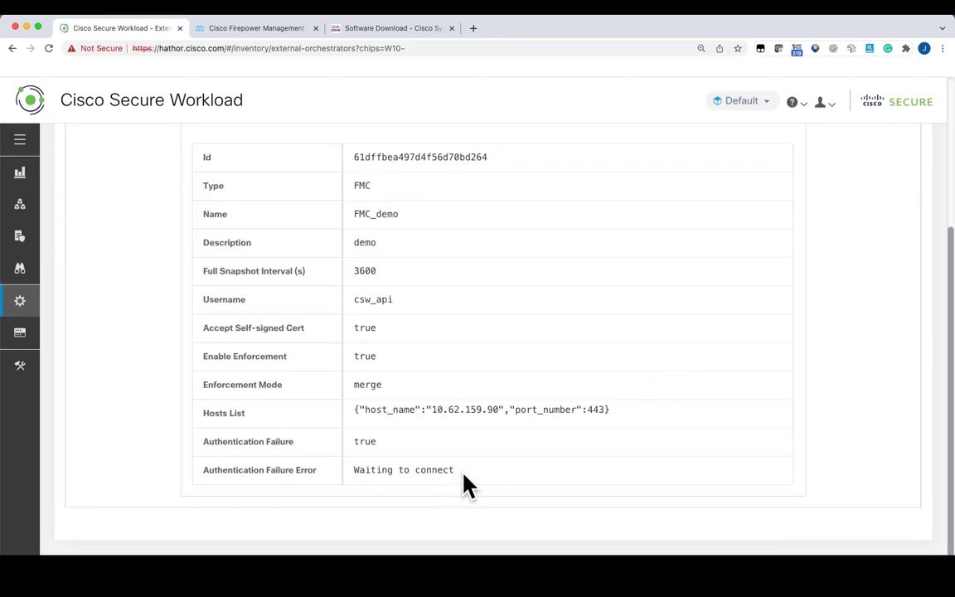
pyautogui.moveTo(465, 473); pyautogui.dragTo(354, 471)
pyautogui.scroll(1, 415, 523)
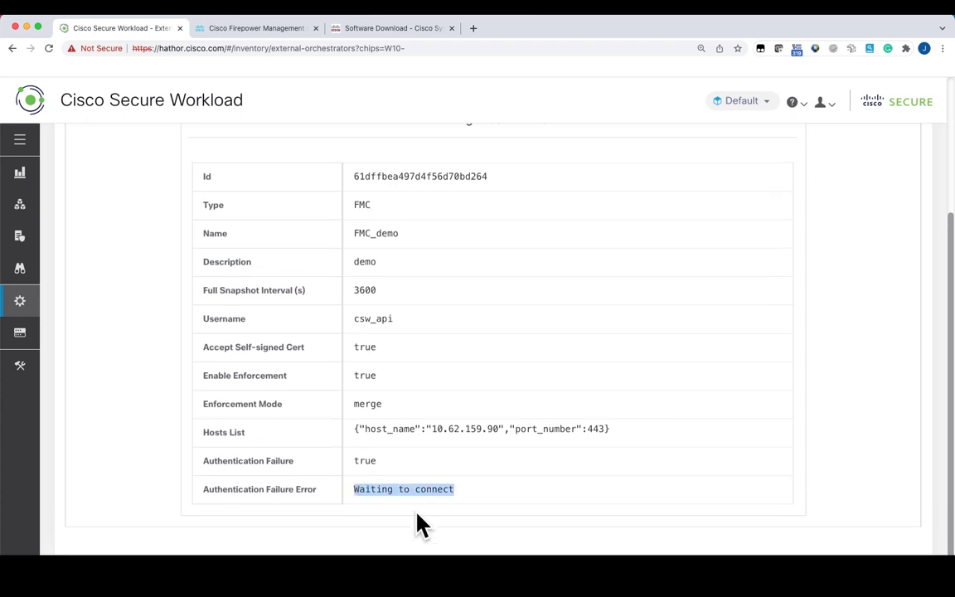
pyautogui.scroll(5, 419, 522)
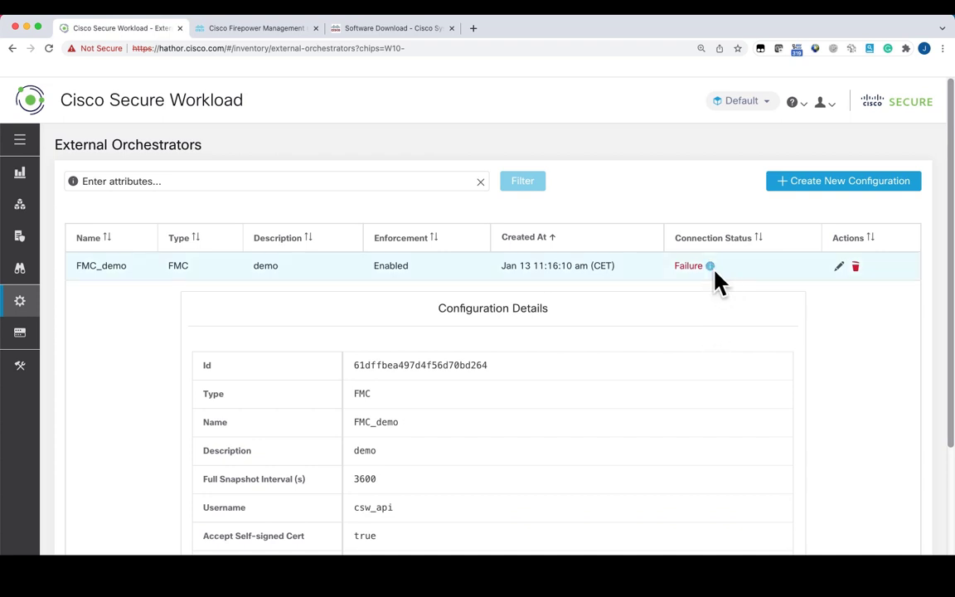
# Reload the external orchestrators list, check FMC_demo's connection and progress status, and close its configuration details.
pyautogui.click(49, 48)
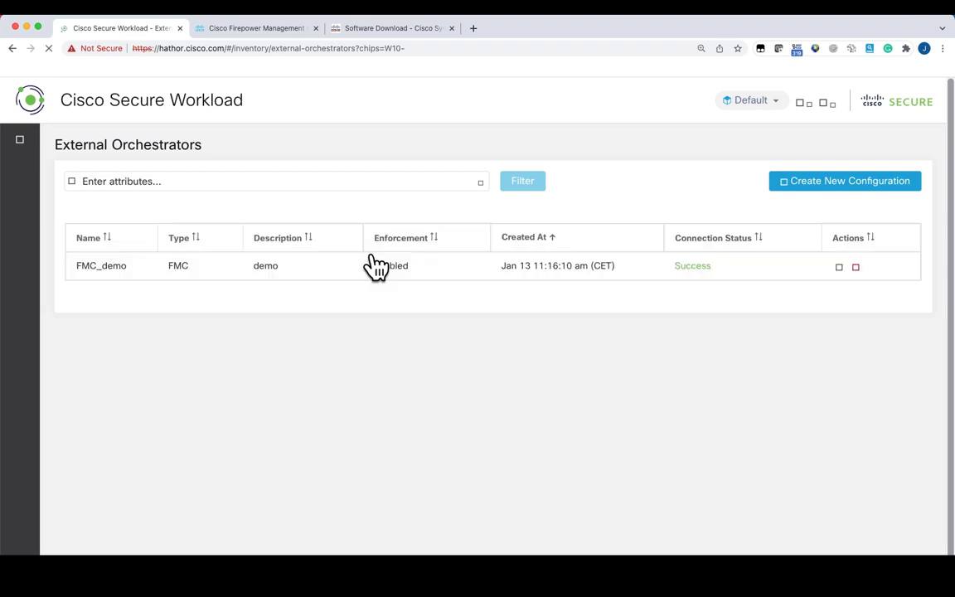
pyautogui.doubleClick(677, 267)
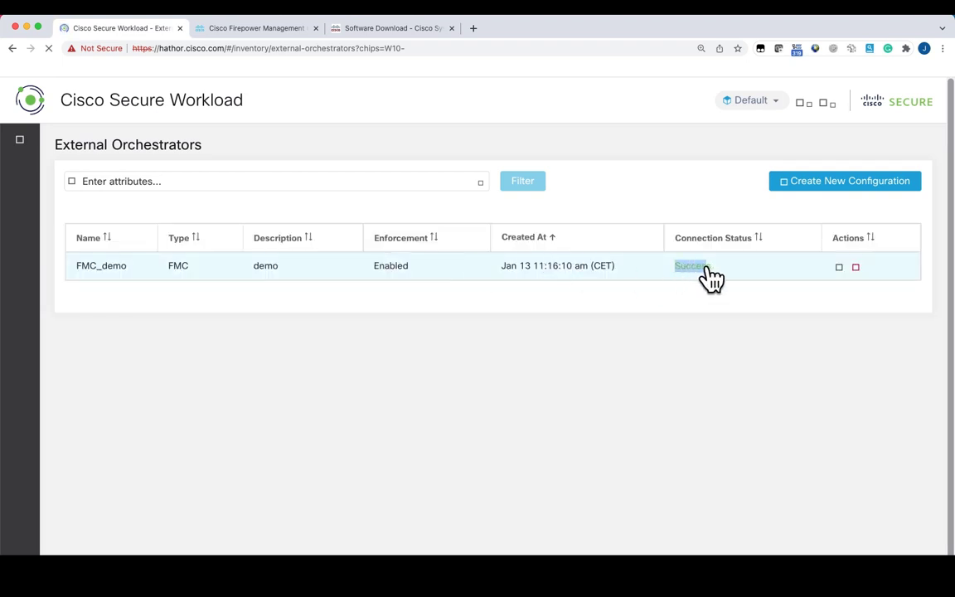
pyautogui.scroll(-3, 660, 379)
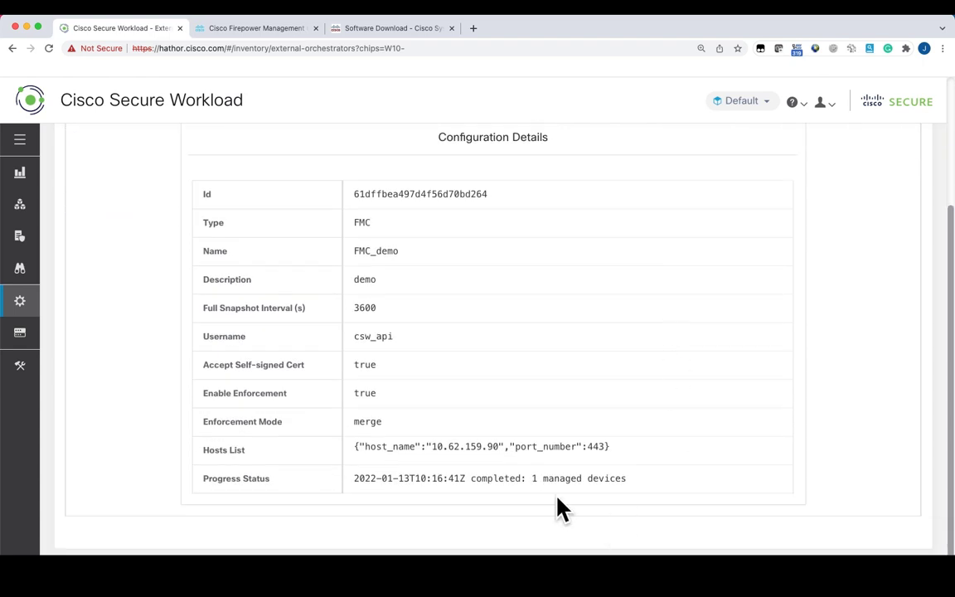
pyautogui.moveTo(354, 479); pyautogui.dragTo(534, 478)
pyautogui.click(533, 479)
pyautogui.scroll(2, 604, 487)
pyautogui.scroll(1, 604, 488)
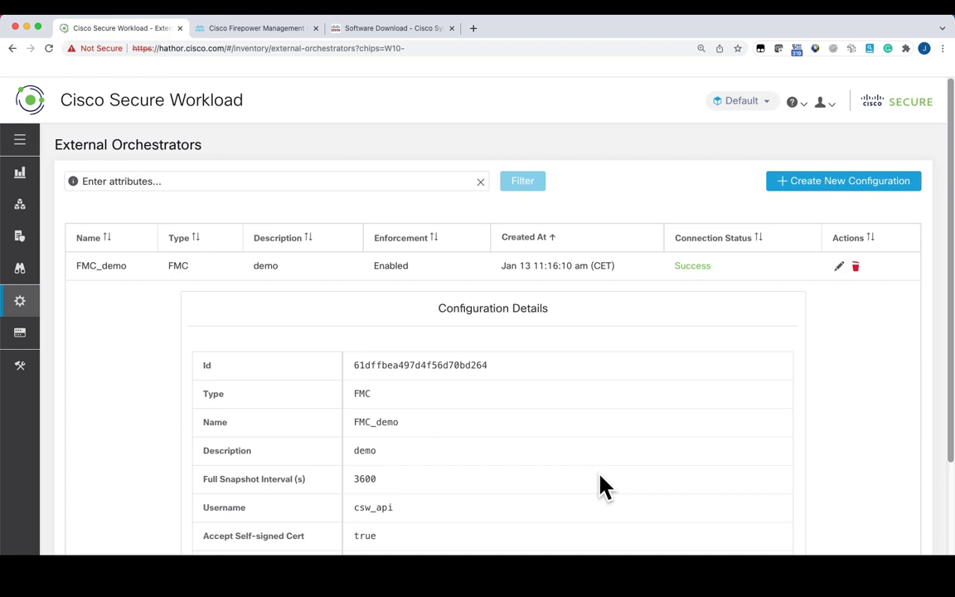
pyautogui.click(150, 347)
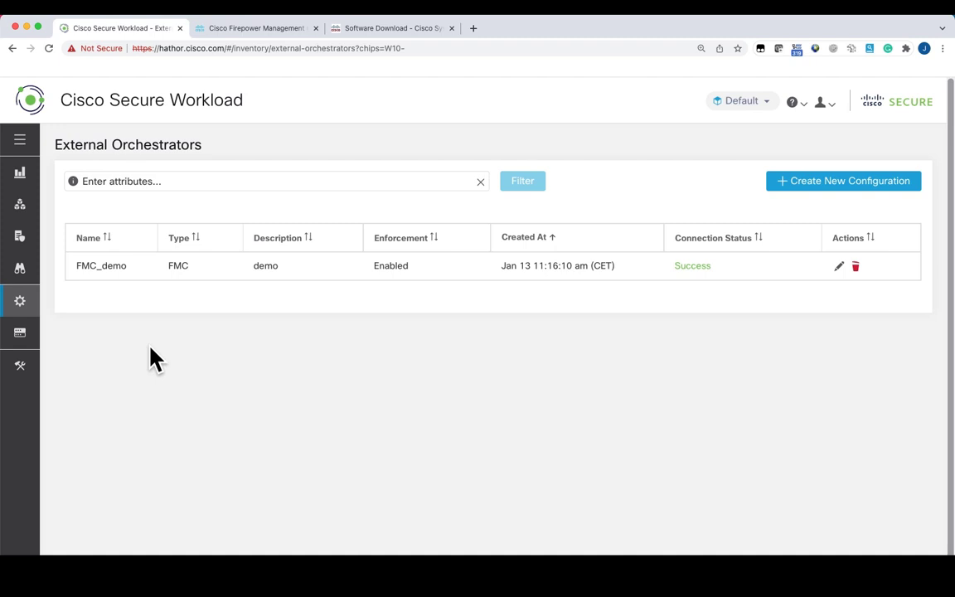
# Open the virtual appliances page under Manage and bring the Tetration Data Ingest appliance into view.
pyautogui.click(32, 313)
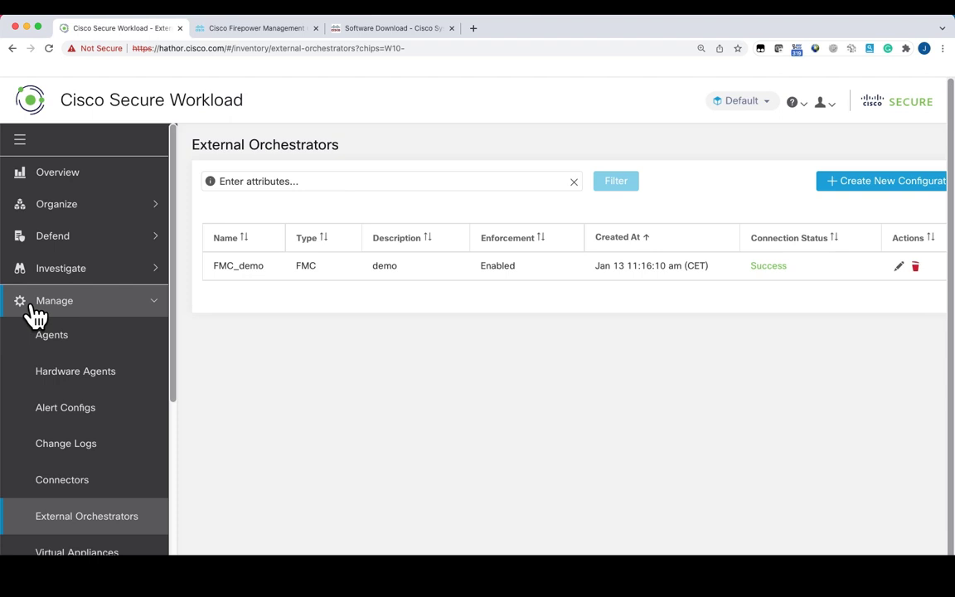
pyautogui.scroll(-3, 79, 316)
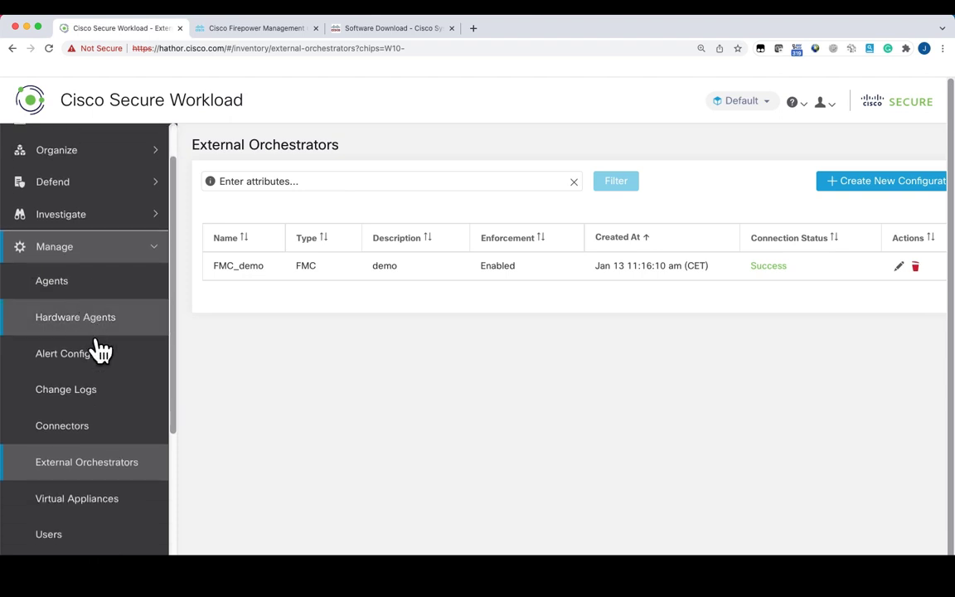
pyautogui.click(108, 466)
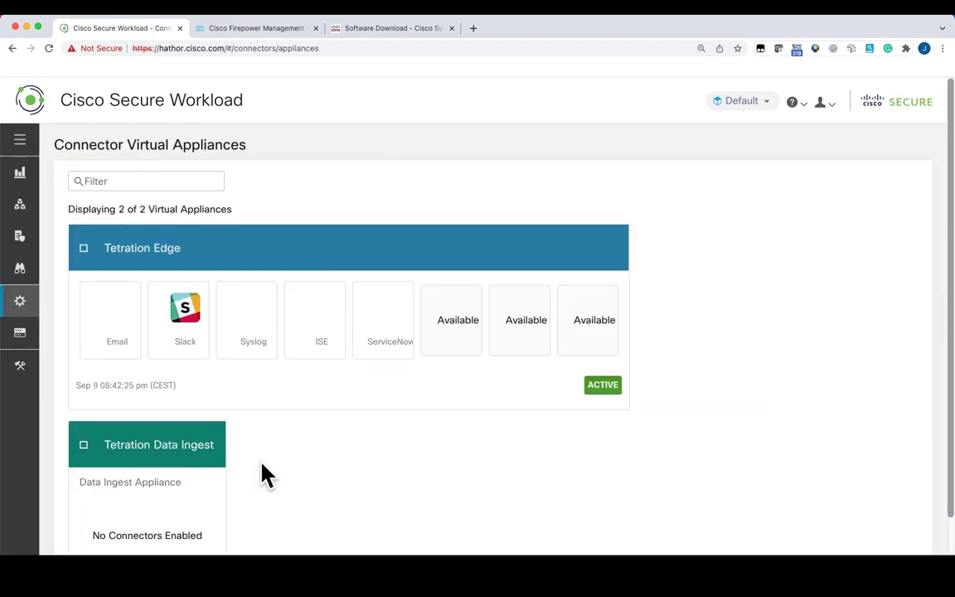
pyautogui.scroll(-2, 282, 485)
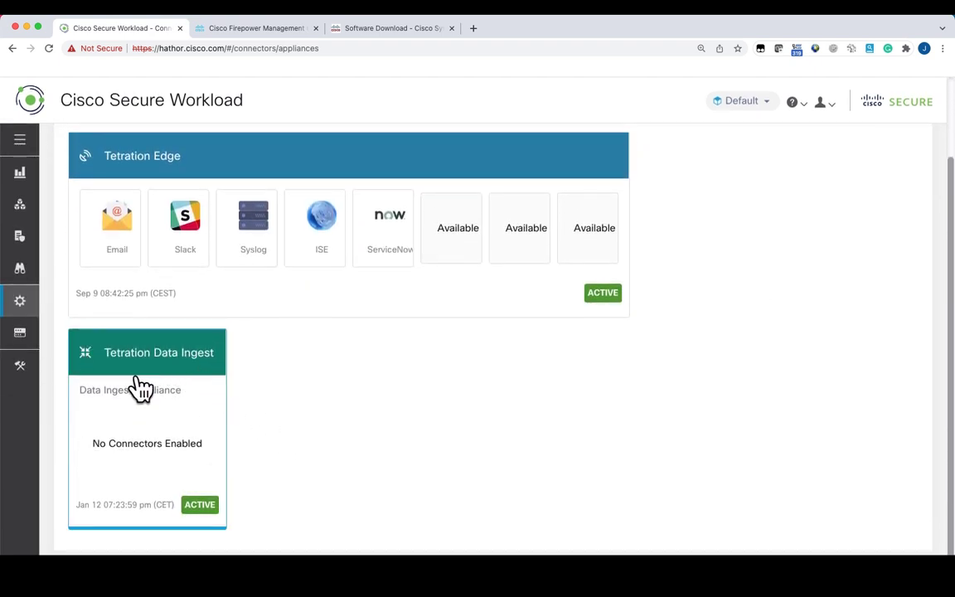
# Switch to the Cisco Software Download page, dismiss the session timeout, and examine the data ingest OVA entry for release 3.6.1.5.
pyautogui.click(384, 28)
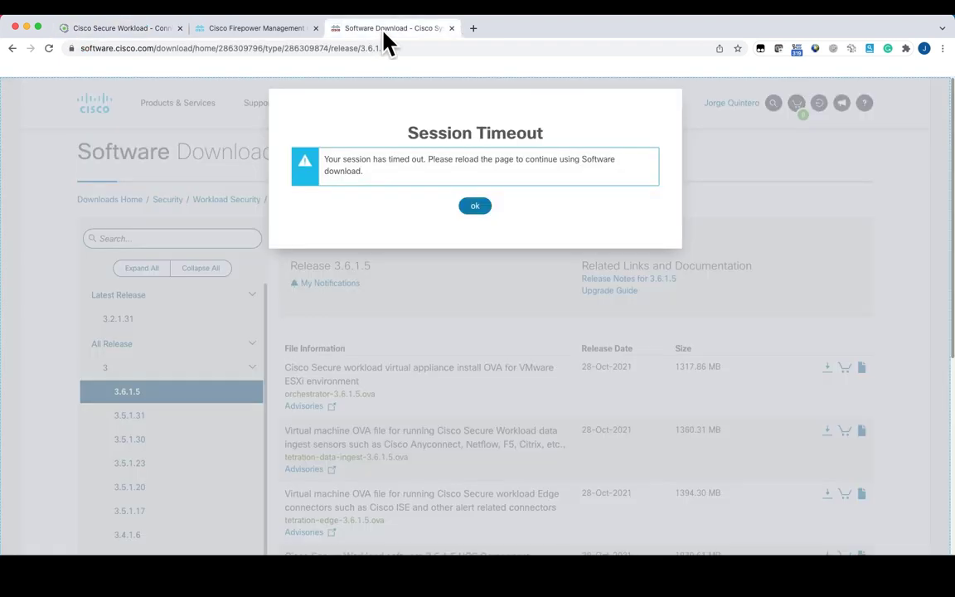
pyautogui.click(468, 206)
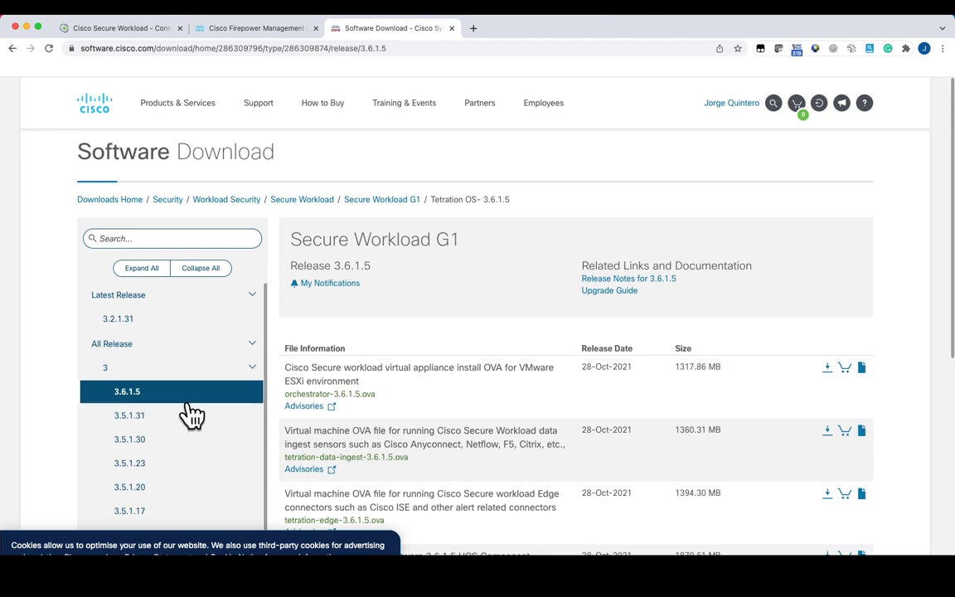
pyautogui.scroll(-3, 480, 401)
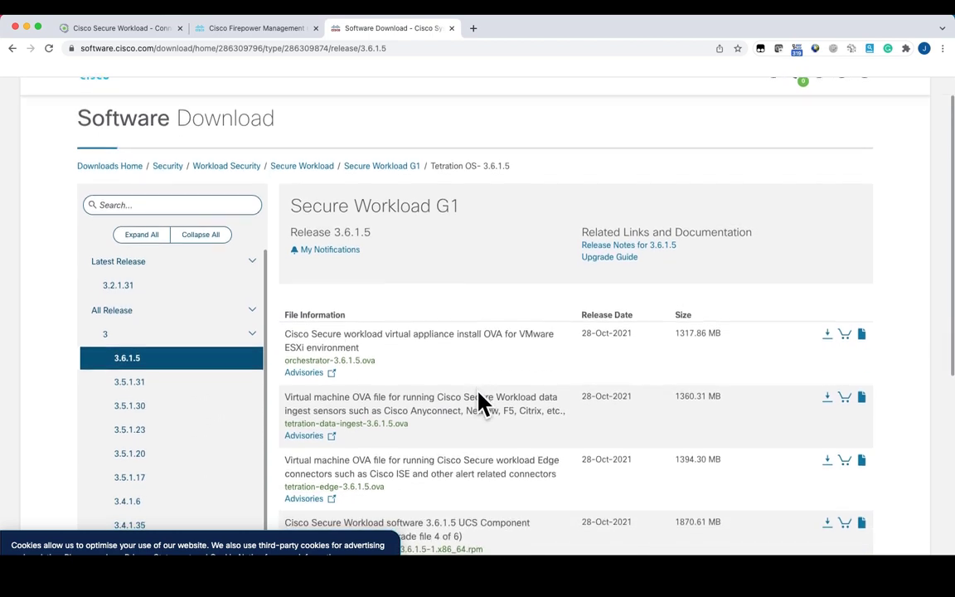
pyautogui.moveTo(412, 337)
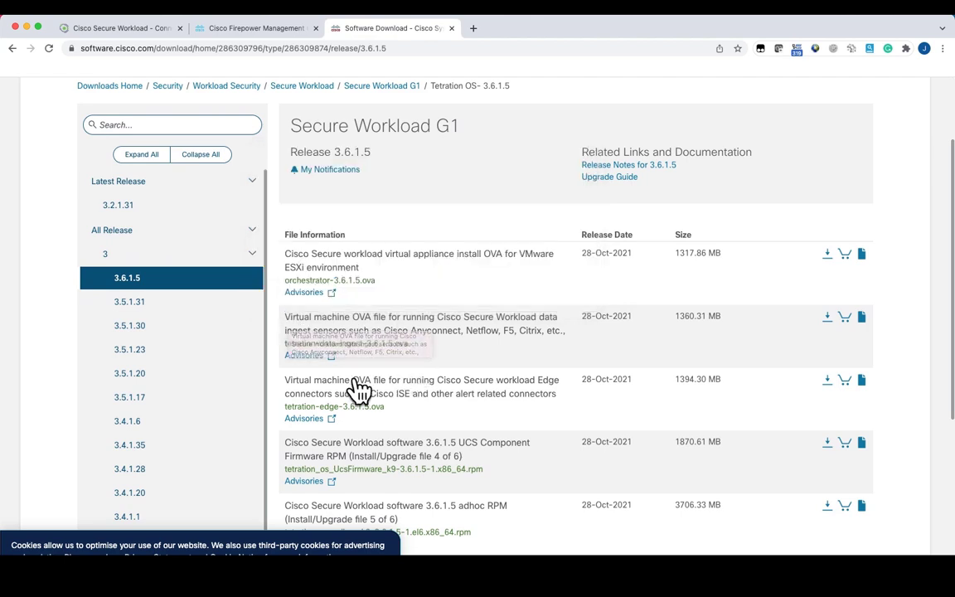
pyautogui.moveTo(286, 331); pyautogui.dragTo(313, 332)
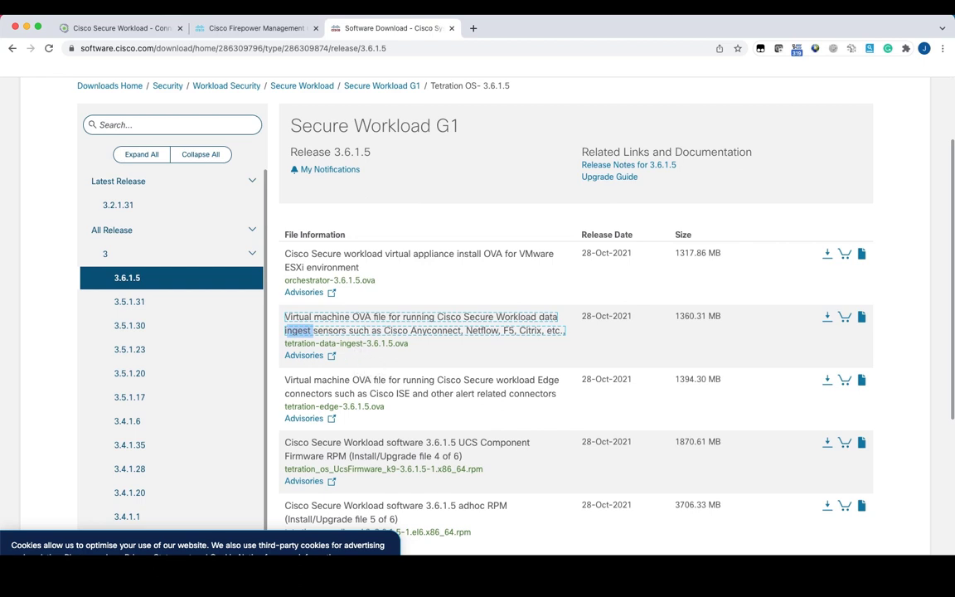
# Return to Cisco Secure Workload and enable an ASA connector on the Data Ingest Appliance.
pyautogui.click(137, 29)
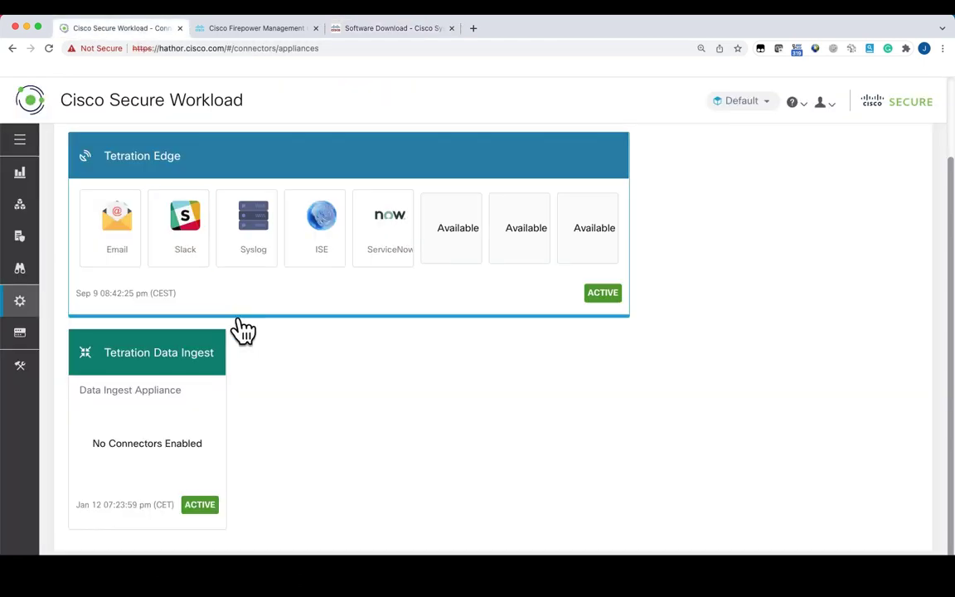
pyautogui.click(176, 420)
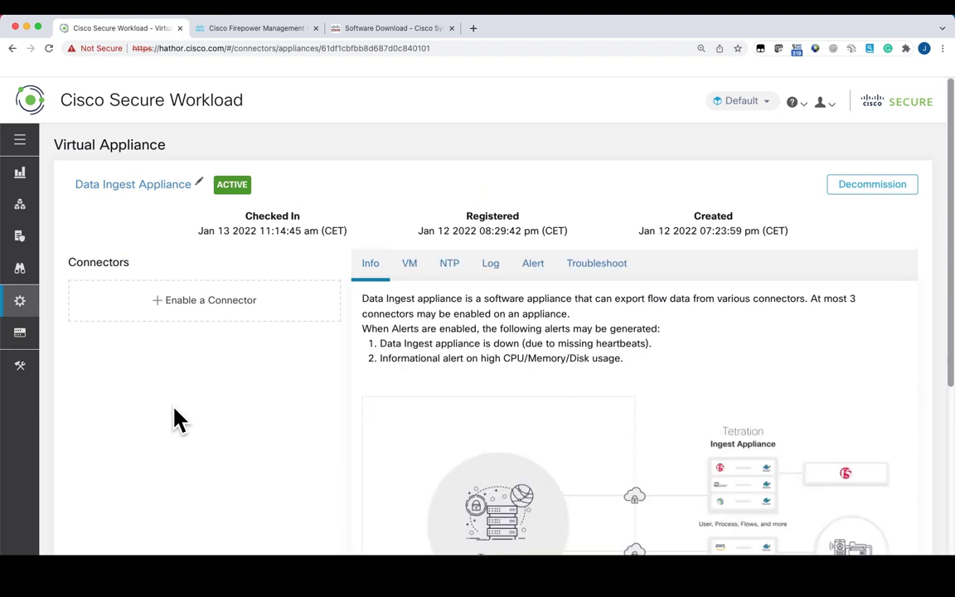
pyautogui.click(230, 314)
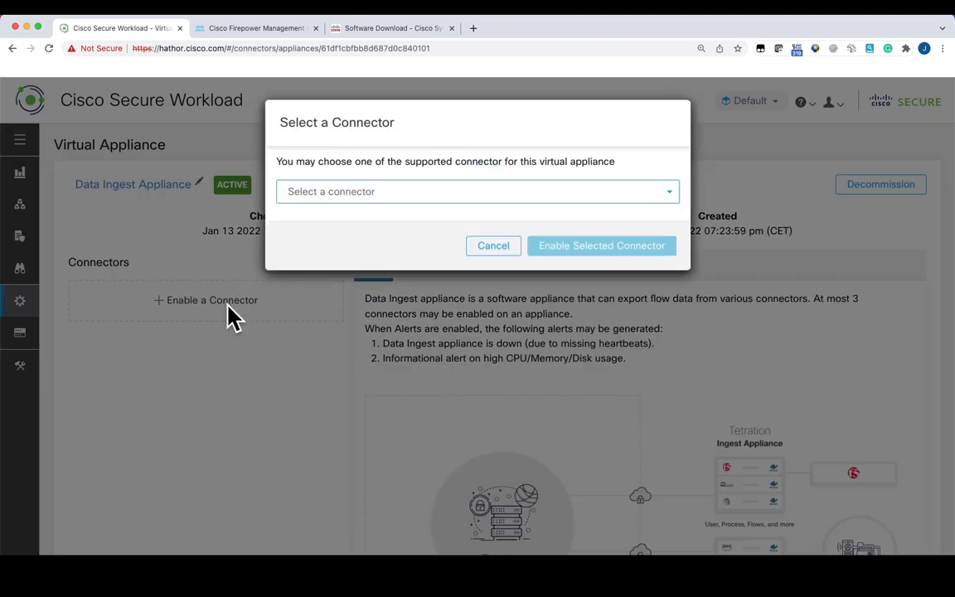
pyautogui.click(494, 192)
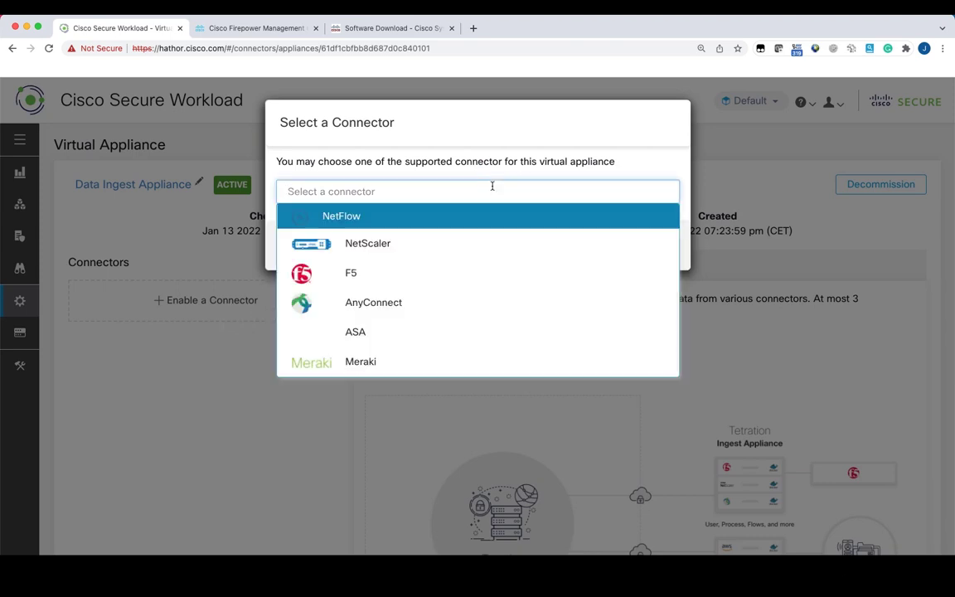
pyautogui.click(410, 340)
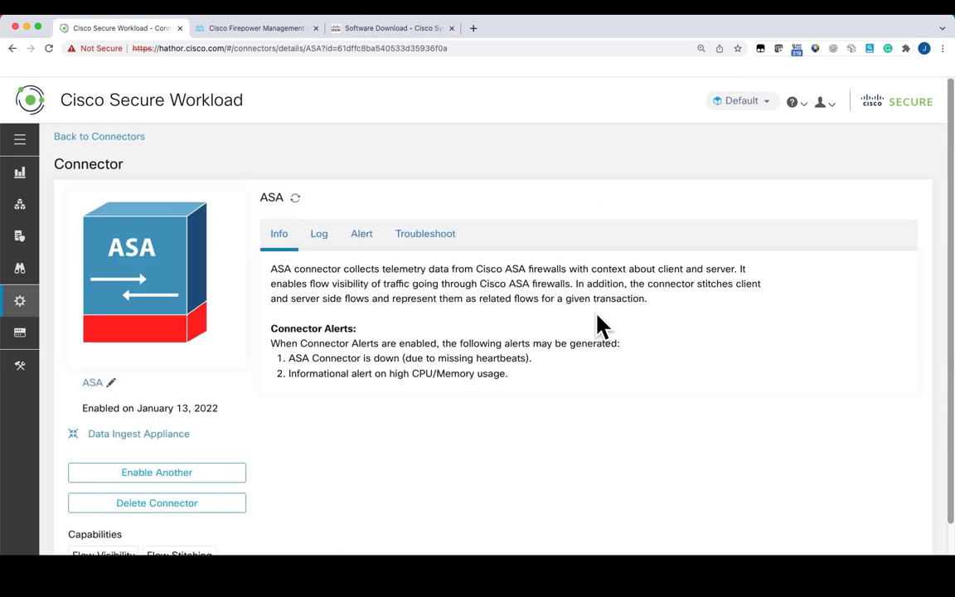
# Refresh the ASA connector page and examine its status and the IP binding's NetFlow address and port.
pyautogui.moveTo(297, 203)
pyautogui.click(49, 49)
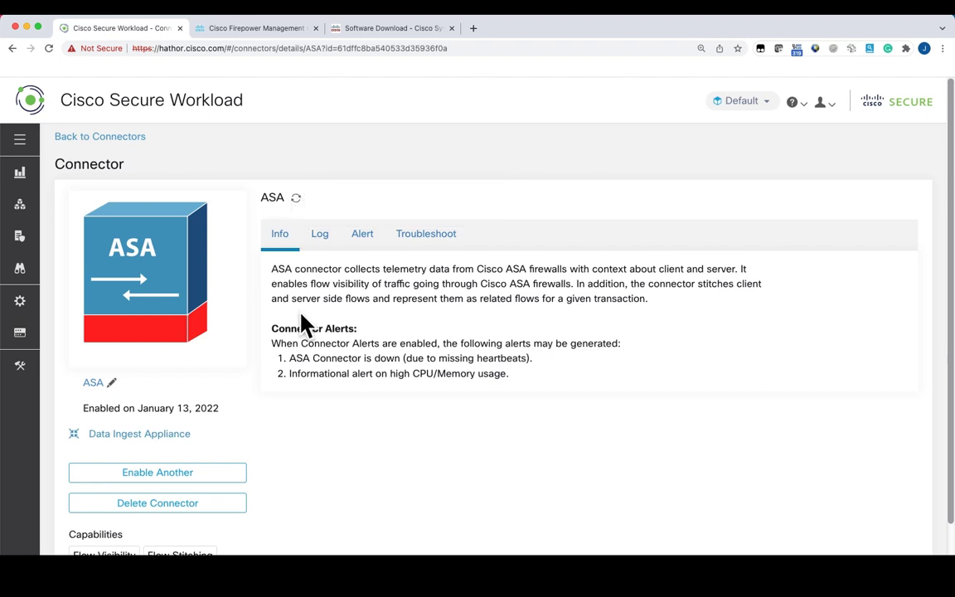
pyautogui.click(49, 48)
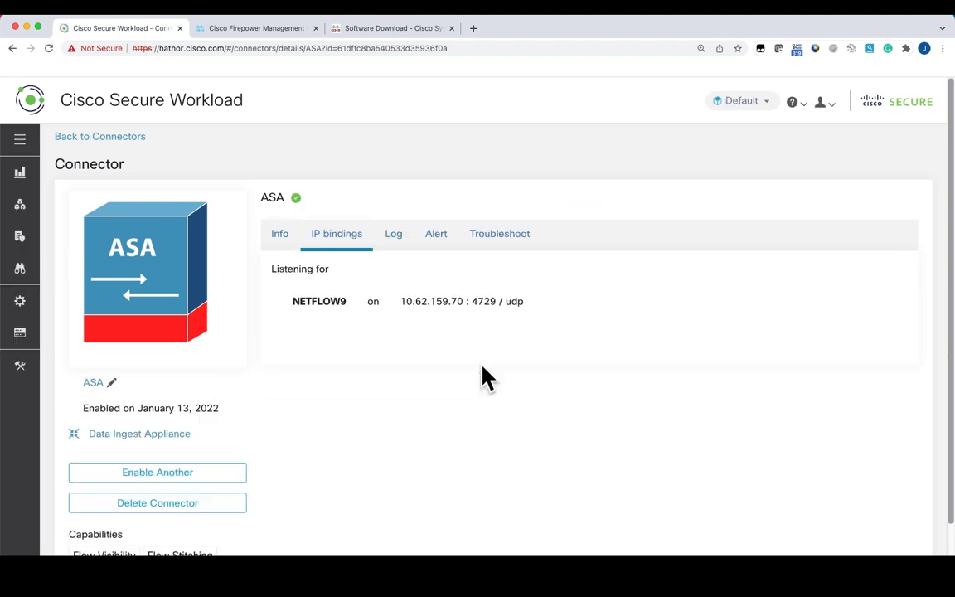
pyautogui.moveTo(294, 204)
pyautogui.moveTo(401, 302); pyautogui.dragTo(463, 302)
pyautogui.moveTo(470, 301); pyautogui.dragTo(498, 301)
# Copy the NetFlow9 listening IP address from the ASA connector's IP bindings and briefly switch to the other open application.
pyautogui.scroll(-1, 489, 342)
pyautogui.click(462, 287)
pyautogui.moveTo(462, 287); pyautogui.dragTo(400, 286)
pyautogui.rightClick(417, 288)
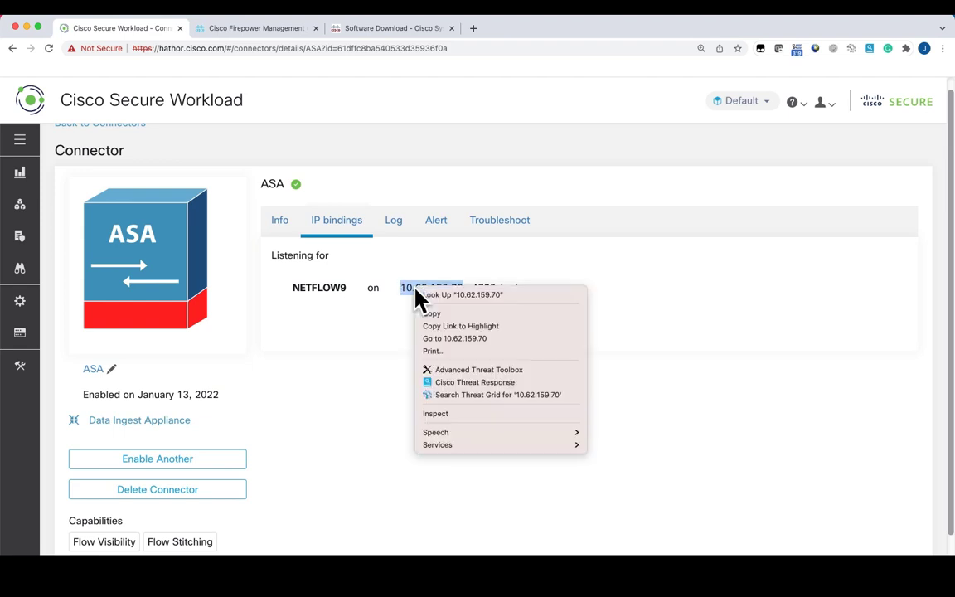
pyautogui.click(463, 315)
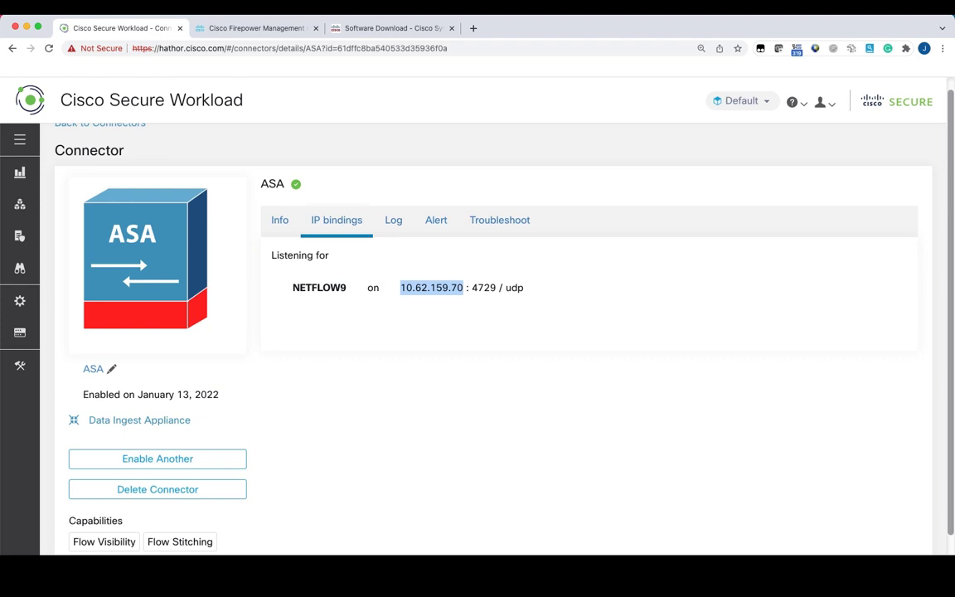
pyautogui.press('super+Tab')
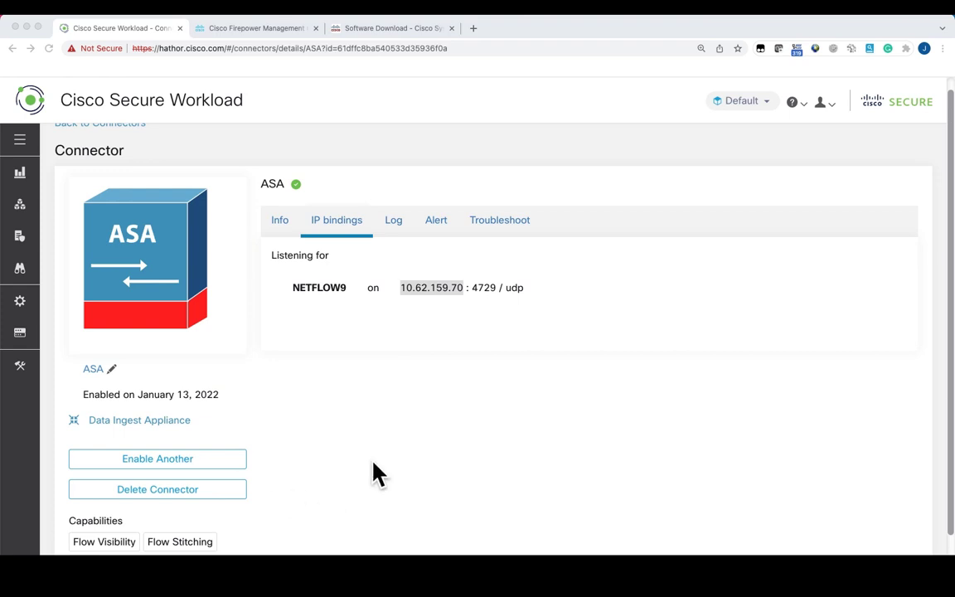
pyautogui.press('super+Tab')
# Copy the NetFlow9 UDP port number from the same IP binding, switching to the other open application and back.
pyautogui.moveTo(496, 288); pyautogui.dragTo(473, 288)
pyautogui.rightClick(480, 287)
pyautogui.click(501, 318)
pyautogui.press('super+Tab')
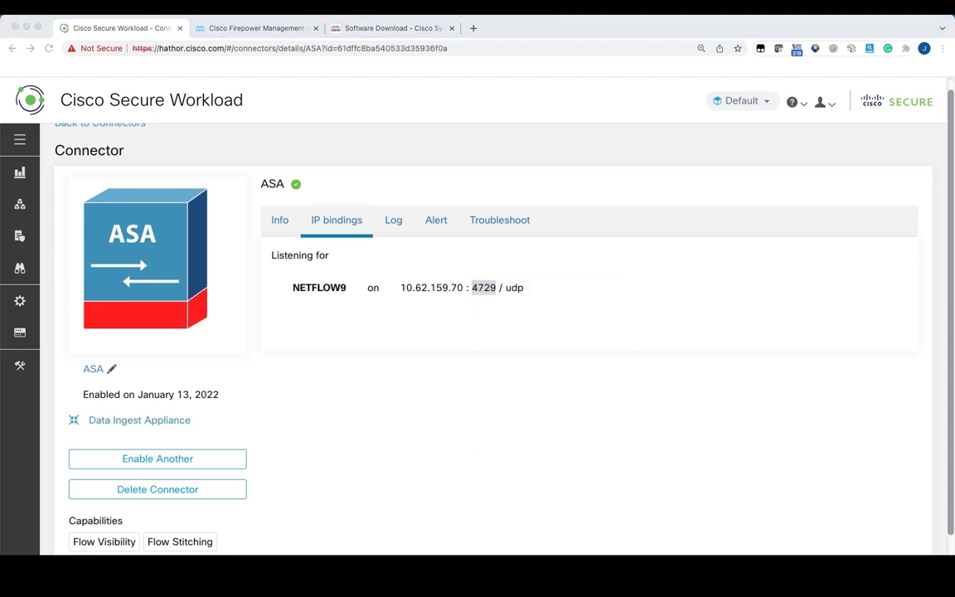
pyautogui.press('super+Tab')
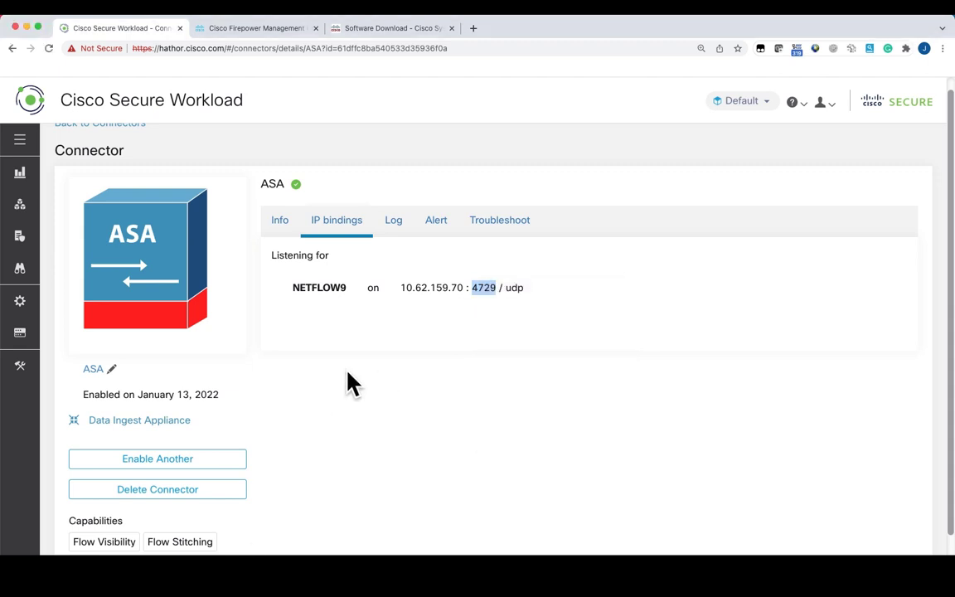
# Return to the Connectors page under Manage and reopen the ASA connector under Flow Ingest.
pyautogui.moveTo(95, 326)
pyautogui.click(108, 305)
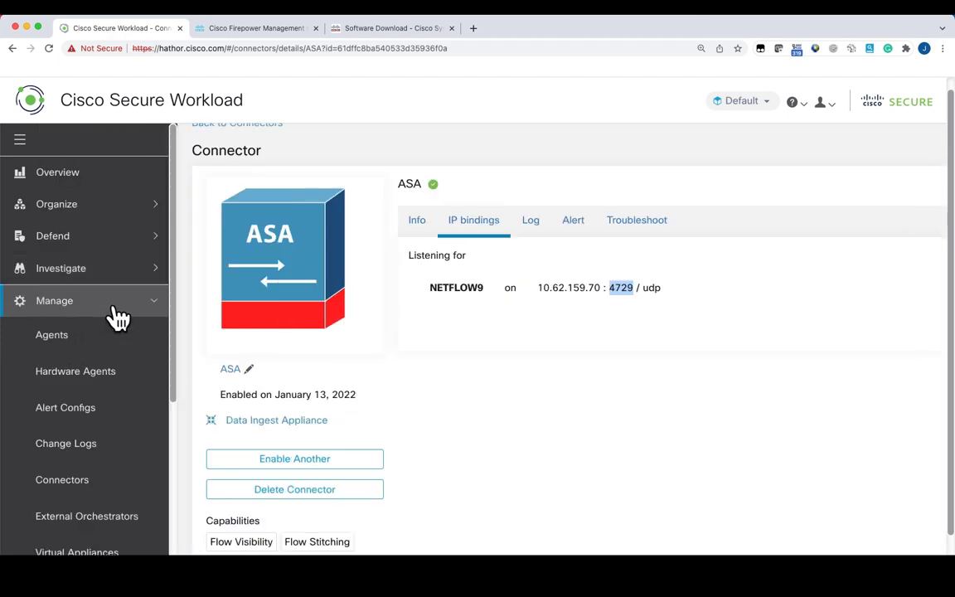
pyautogui.scroll(-1, 101, 543)
pyautogui.click(94, 463)
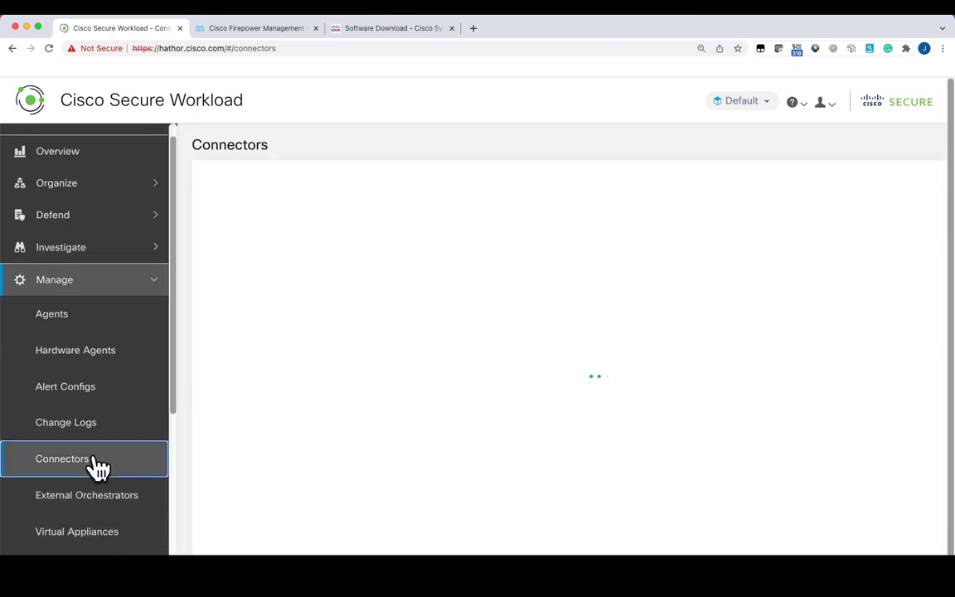
pyautogui.scroll(-2, 268, 411)
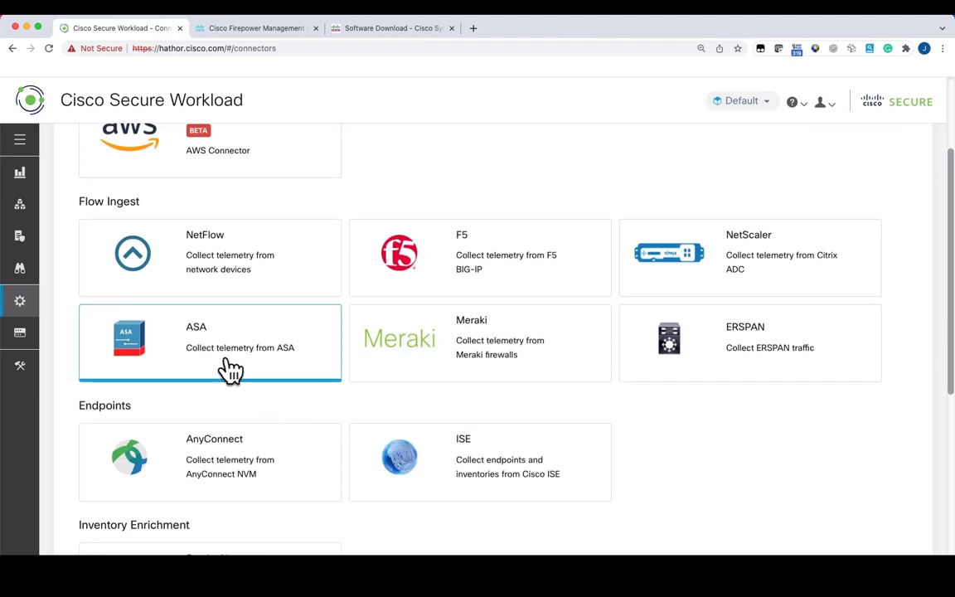
pyautogui.click(236, 371)
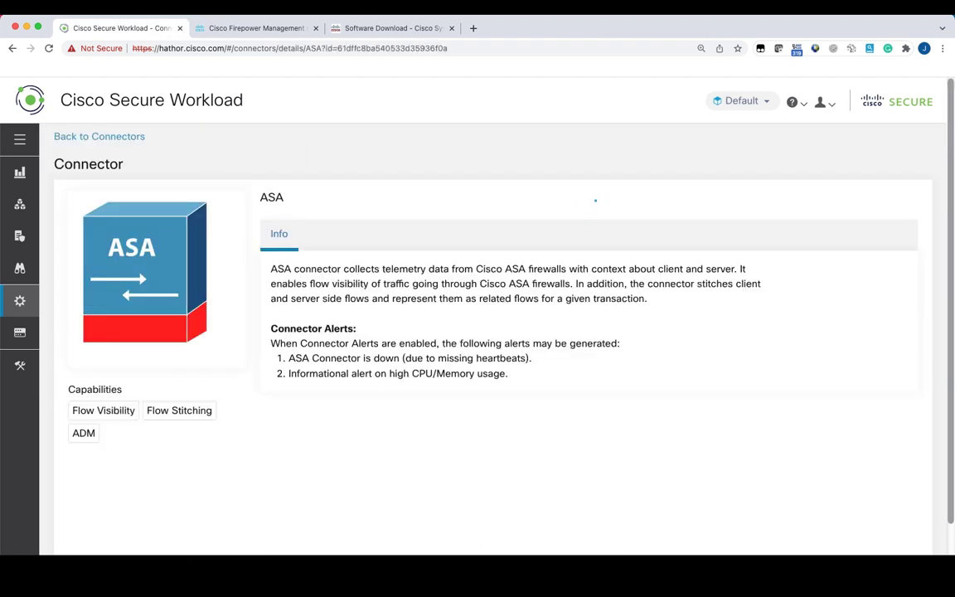
# Switch to Firepower Management Center, open the FlexConfig objects in Object Management, and filter them by "netflow".
pyautogui.click(279, 36)
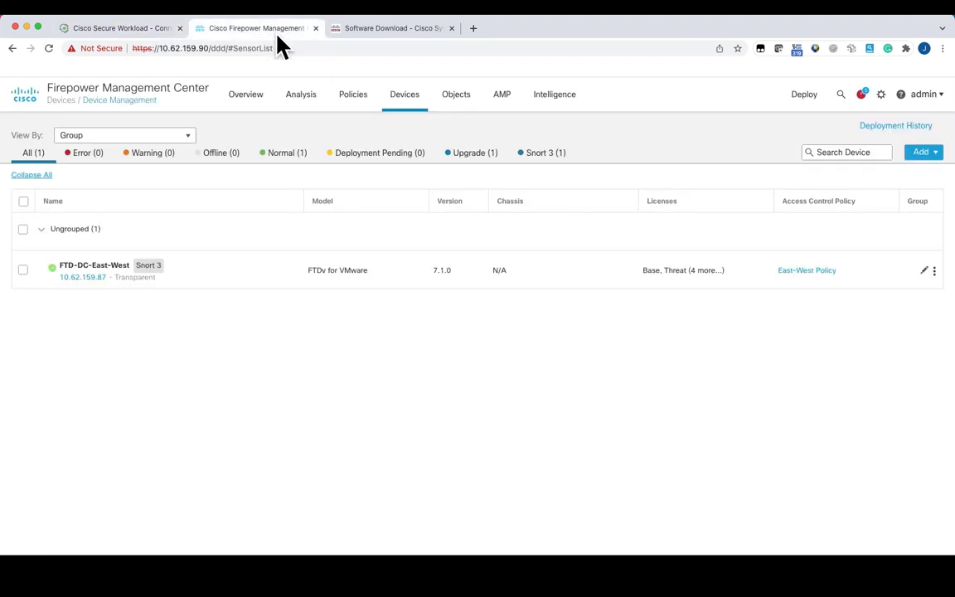
pyautogui.click(458, 100)
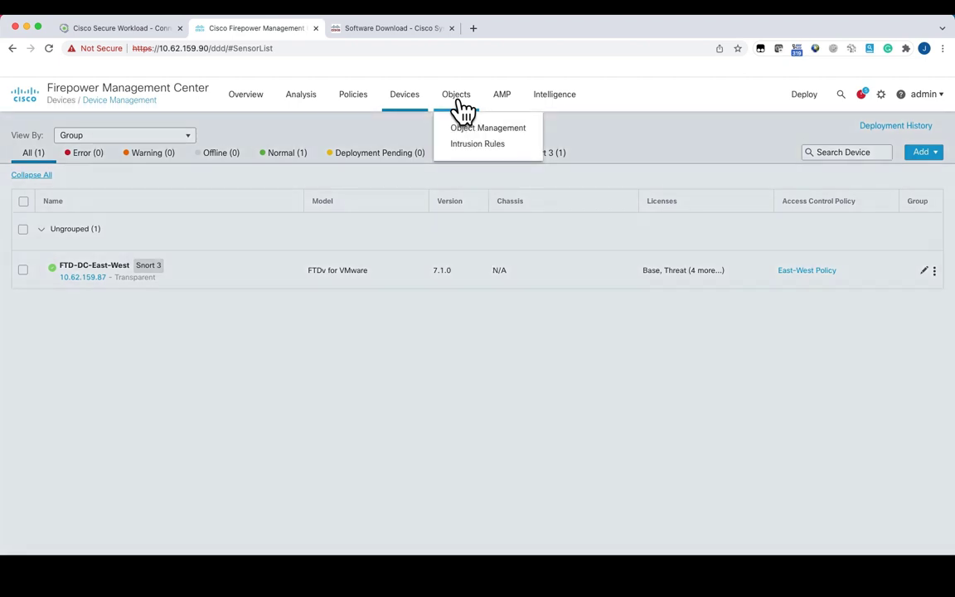
pyautogui.click(485, 130)
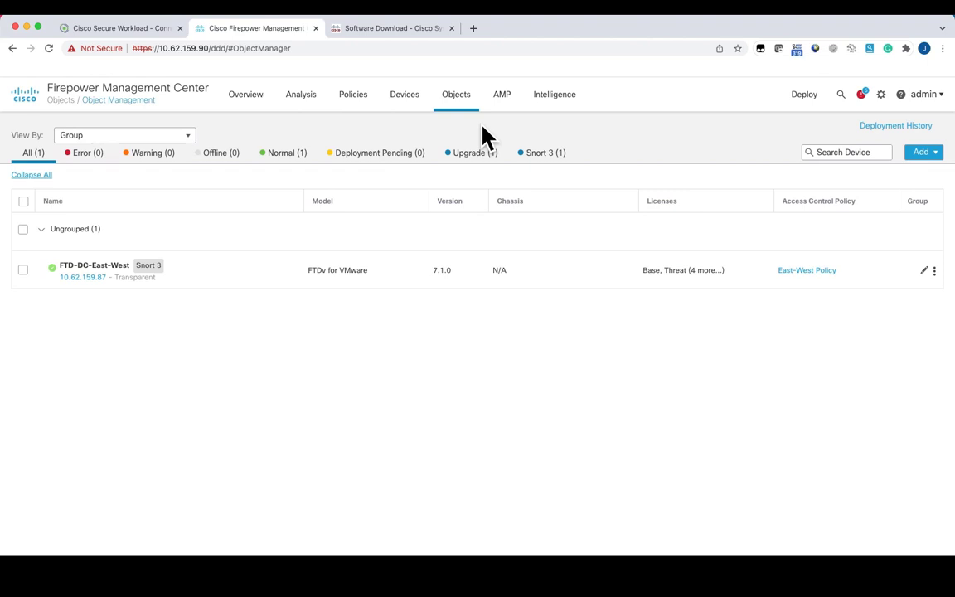
pyautogui.scroll(-3, 103, 352)
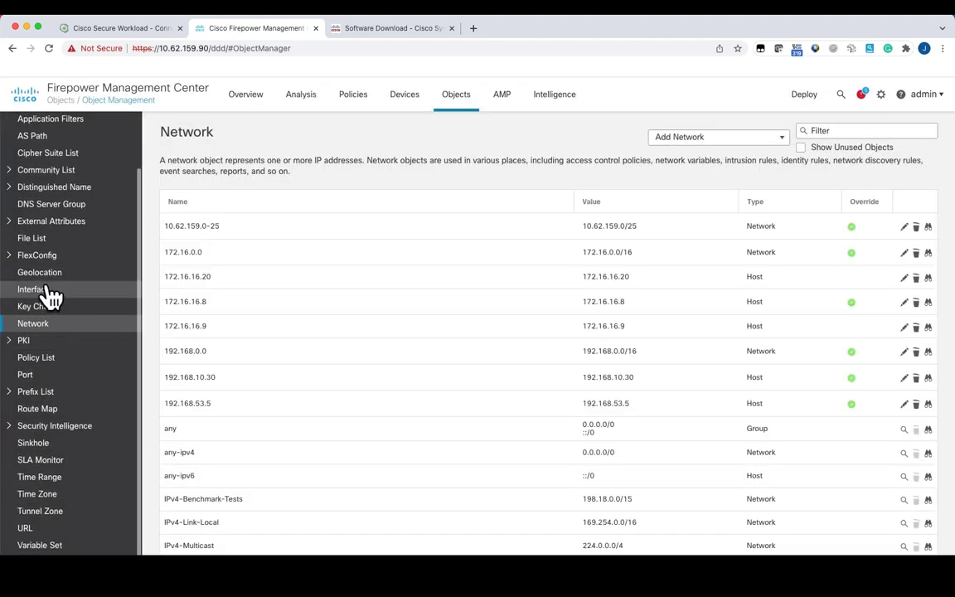
pyautogui.click(8, 256)
pyautogui.scroll(3, 97, 313)
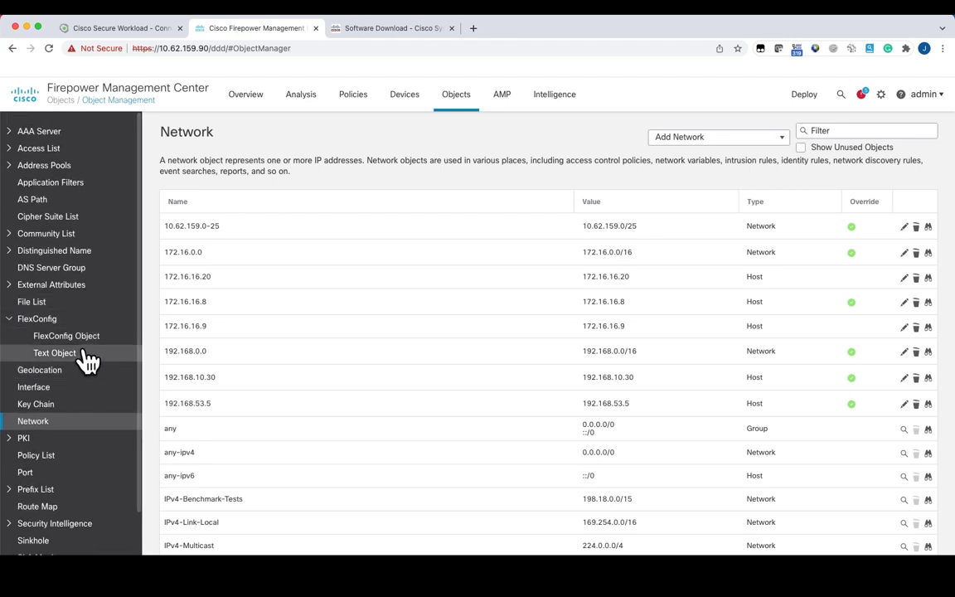
pyautogui.click(91, 338)
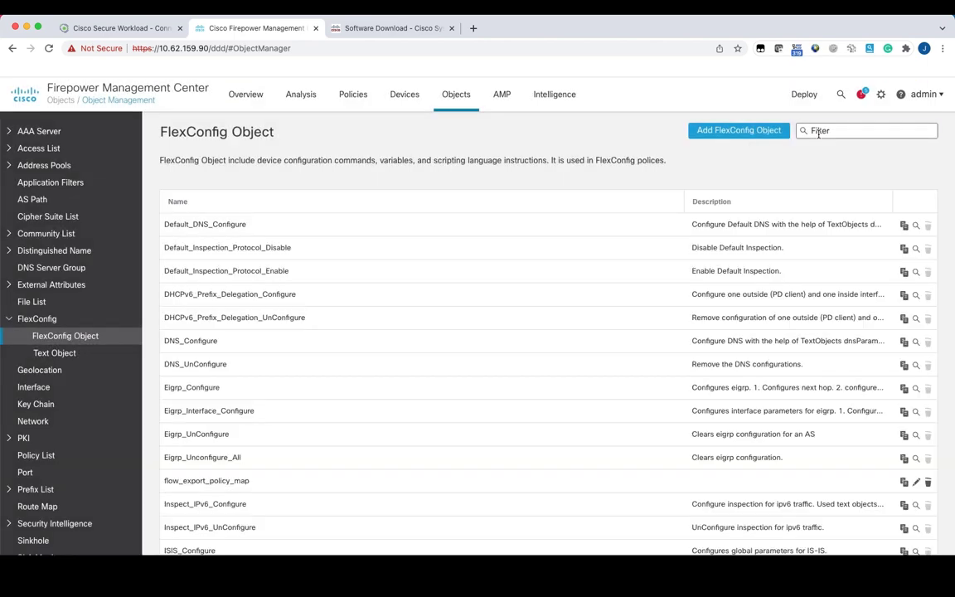
pyautogui.click(818, 133)
pyautogui.write('netflow')
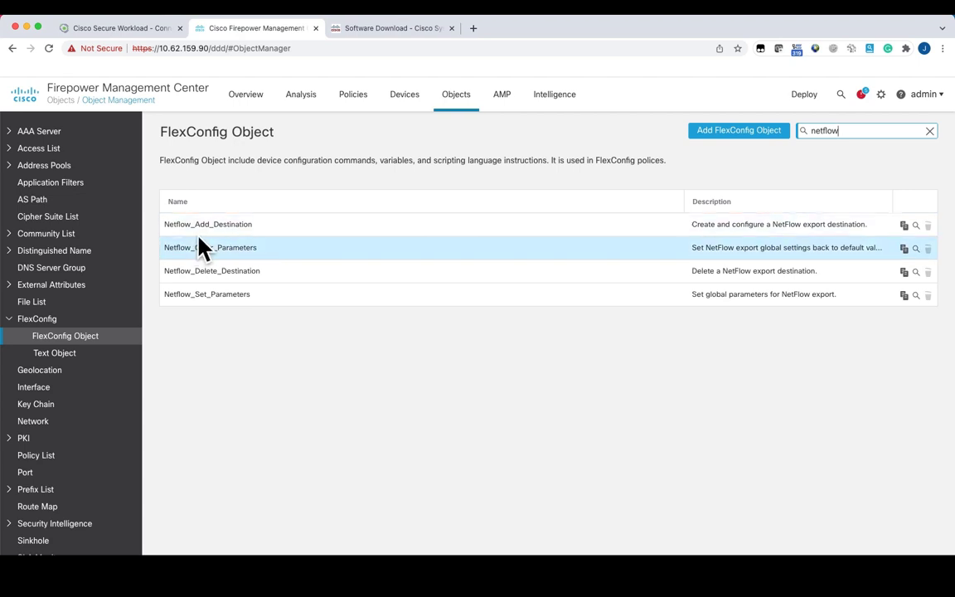
# Create an extended access list object named flow_csw with one Allow entry for any source and destination and logging disabled.
pyautogui.click(12, 149)
pyautogui.click(37, 167)
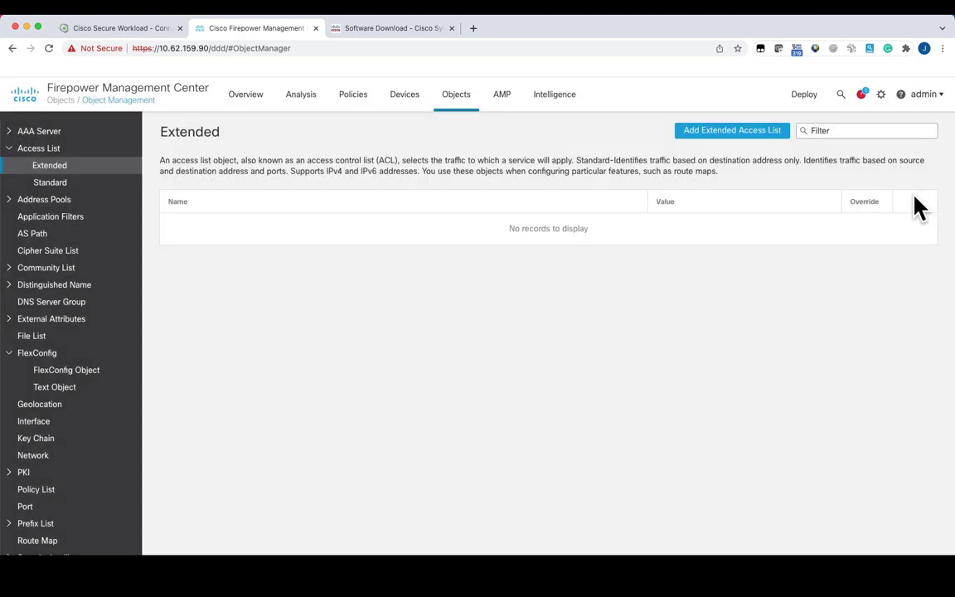
pyautogui.click(749, 133)
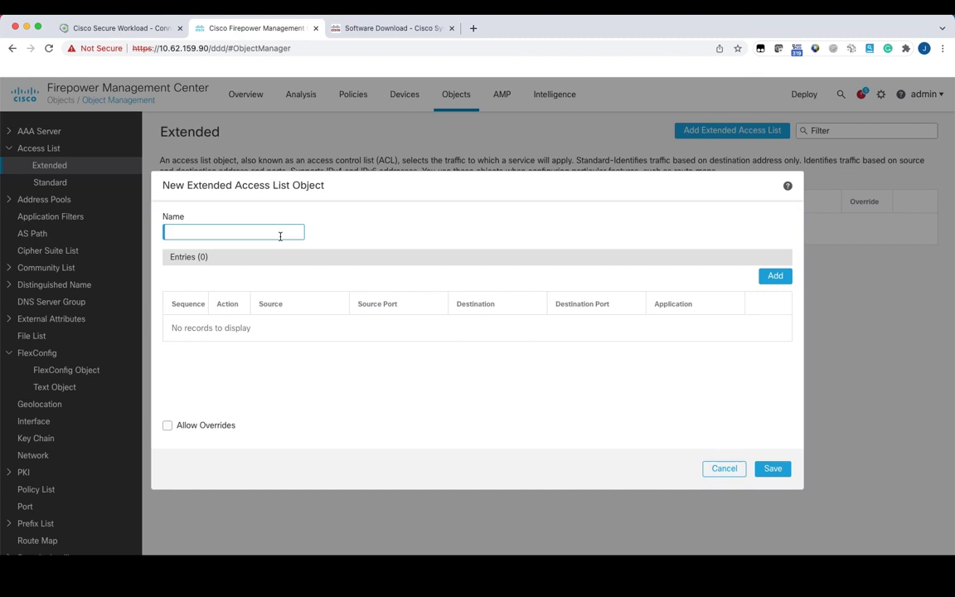
pyautogui.write('flow_csw')
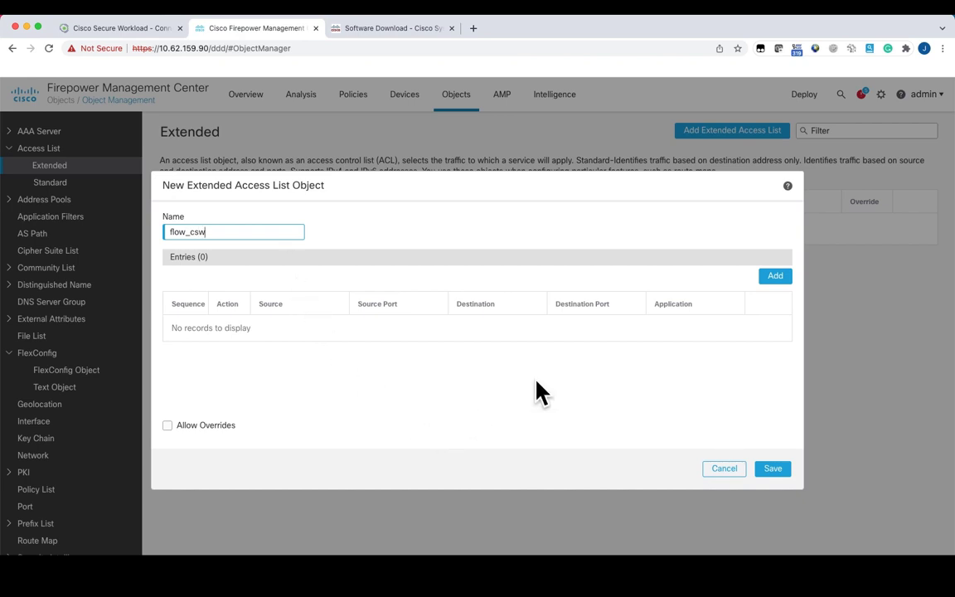
pyautogui.click(779, 280)
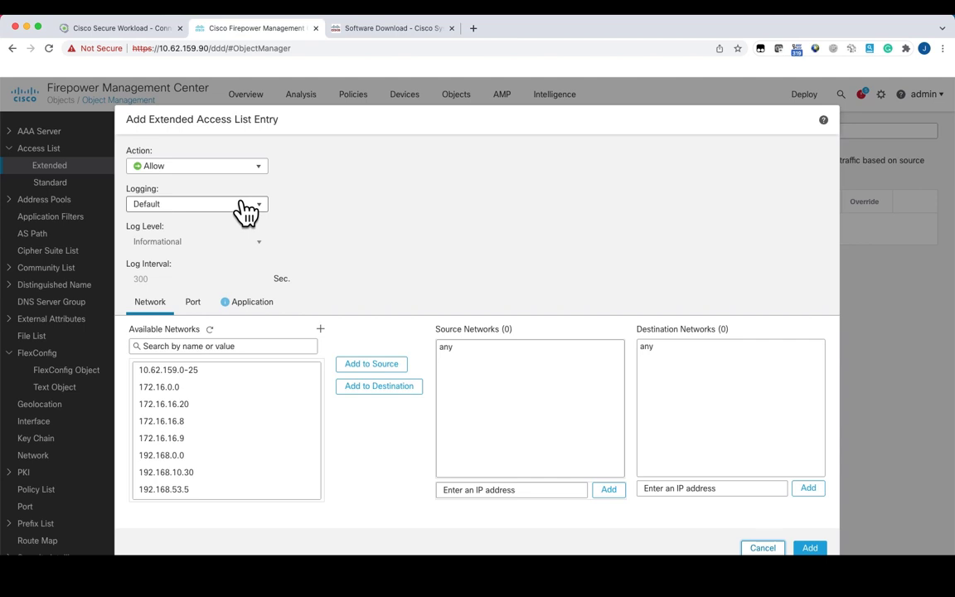
pyautogui.click(242, 205)
pyautogui.click(241, 215)
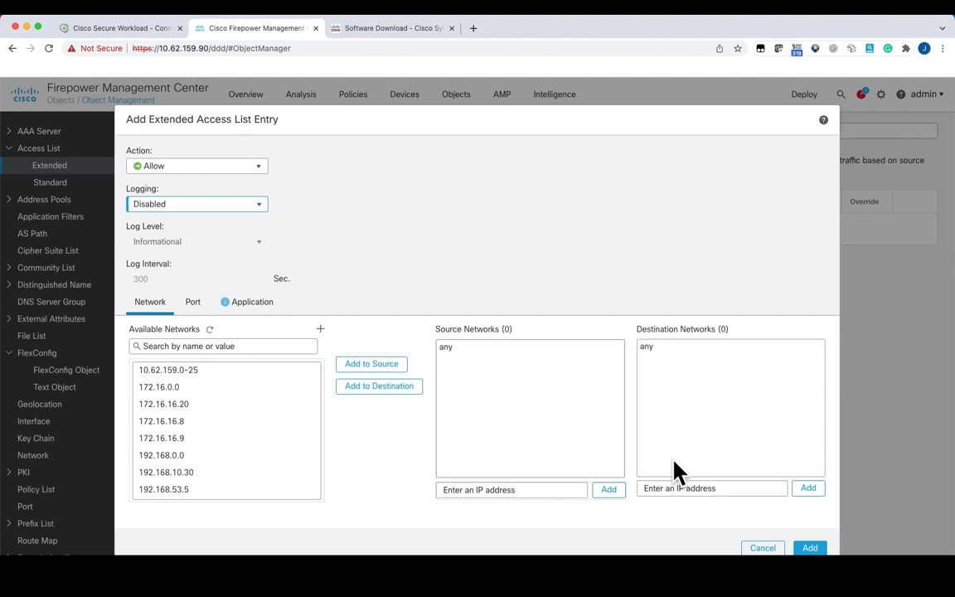
pyautogui.click(810, 549)
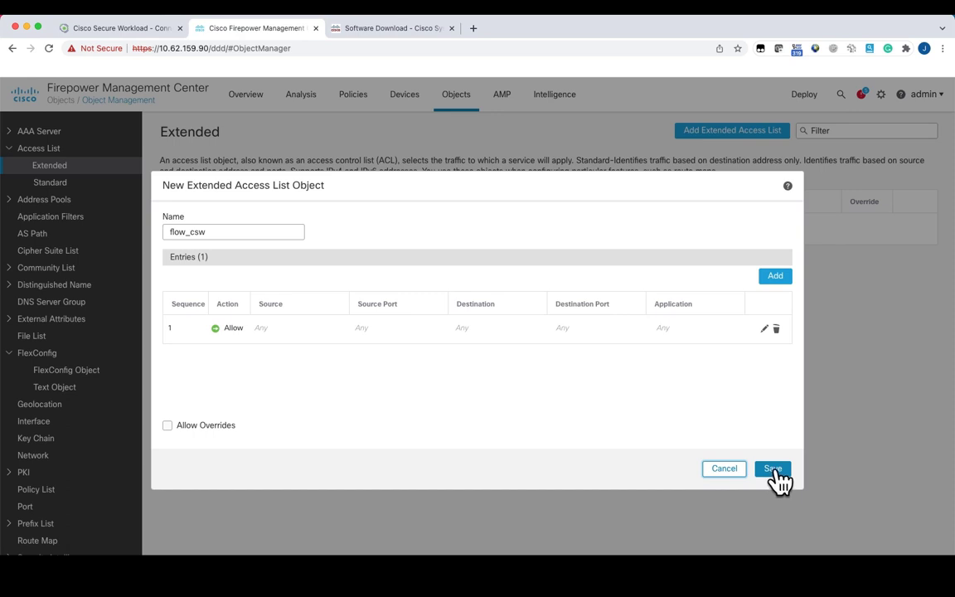
pyautogui.click(775, 470)
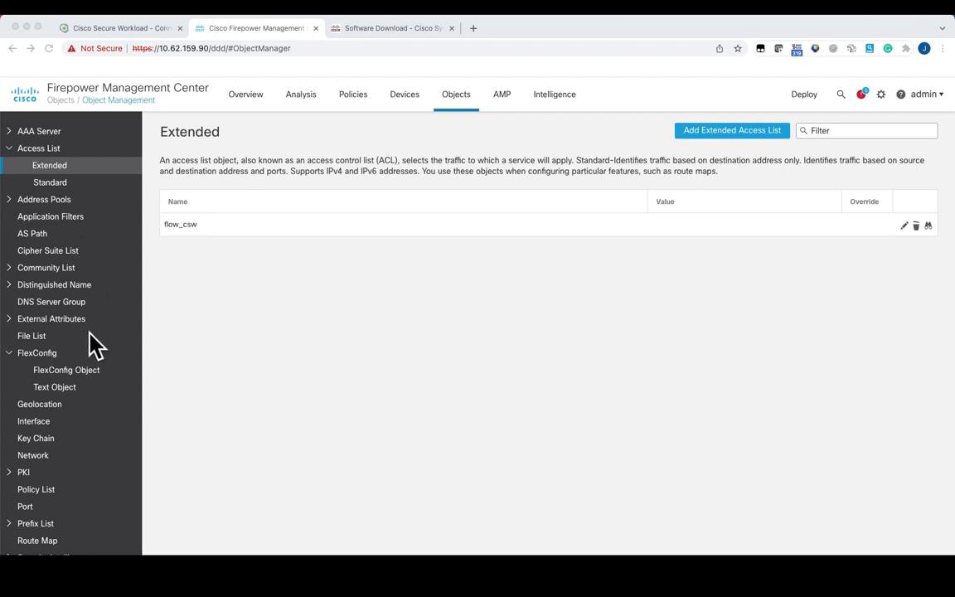
# Filter the FlexConfig text objects by "netflow", examine the netflow_Event_Types values, and close the object without changes.
pyautogui.scroll(-5, 94, 344)
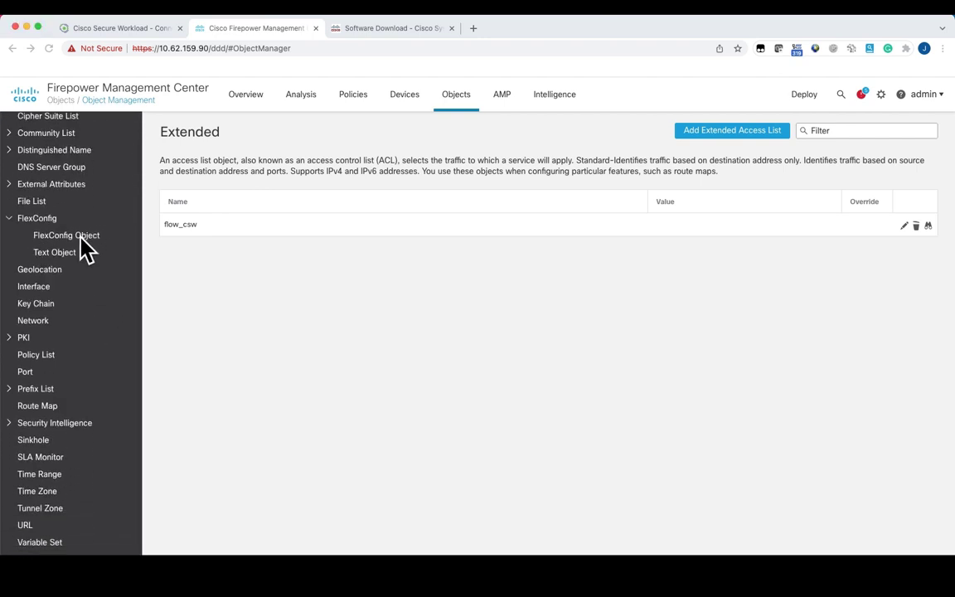
pyautogui.click(80, 237)
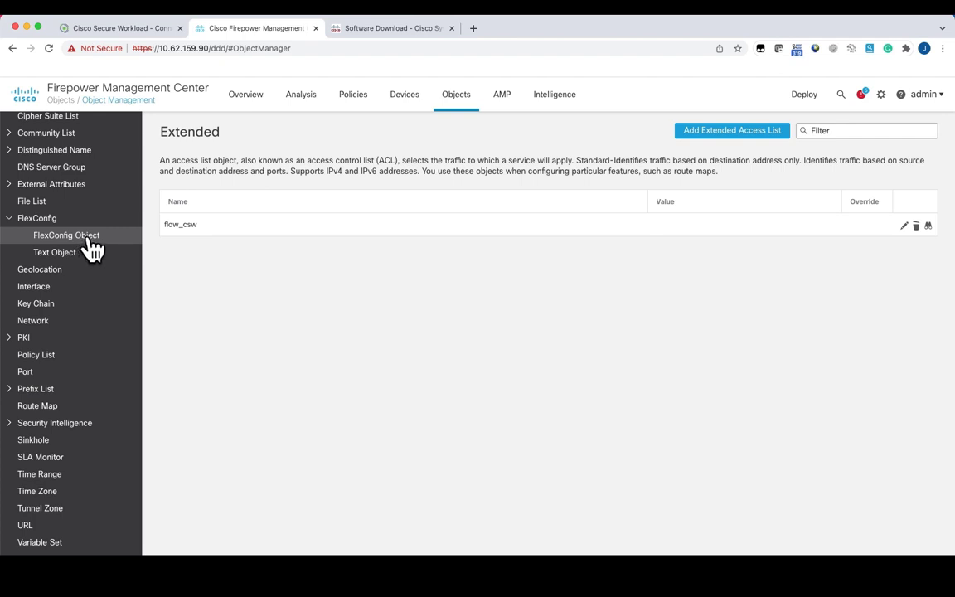
pyautogui.click(81, 253)
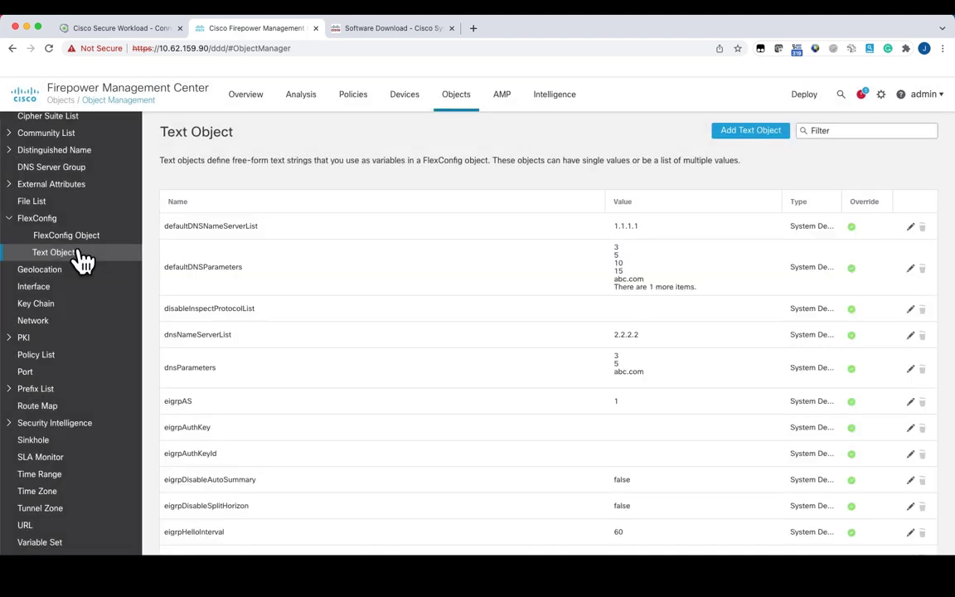
pyautogui.click(846, 135)
pyautogui.write('netflow')
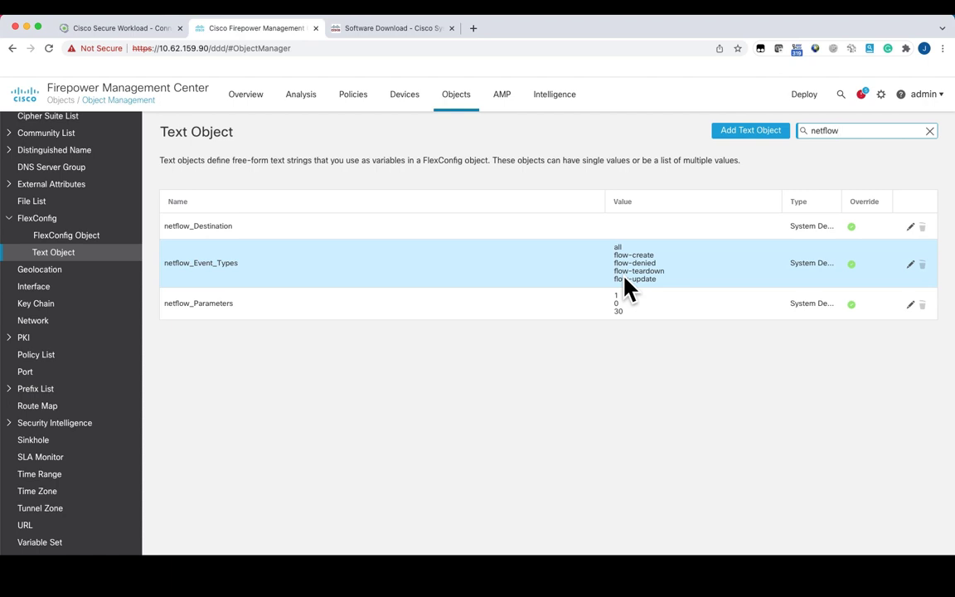
pyautogui.click(911, 265)
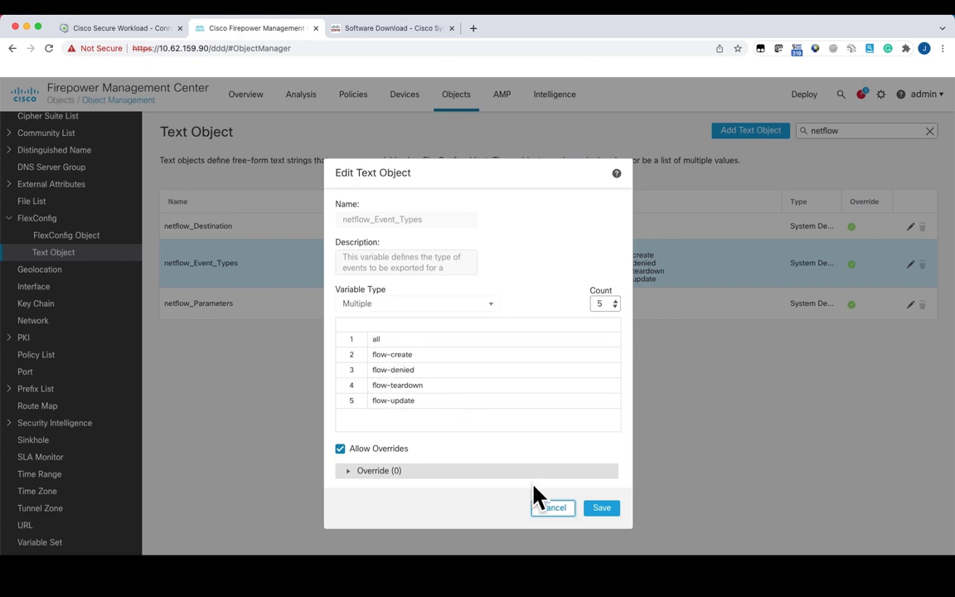
pyautogui.click(551, 508)
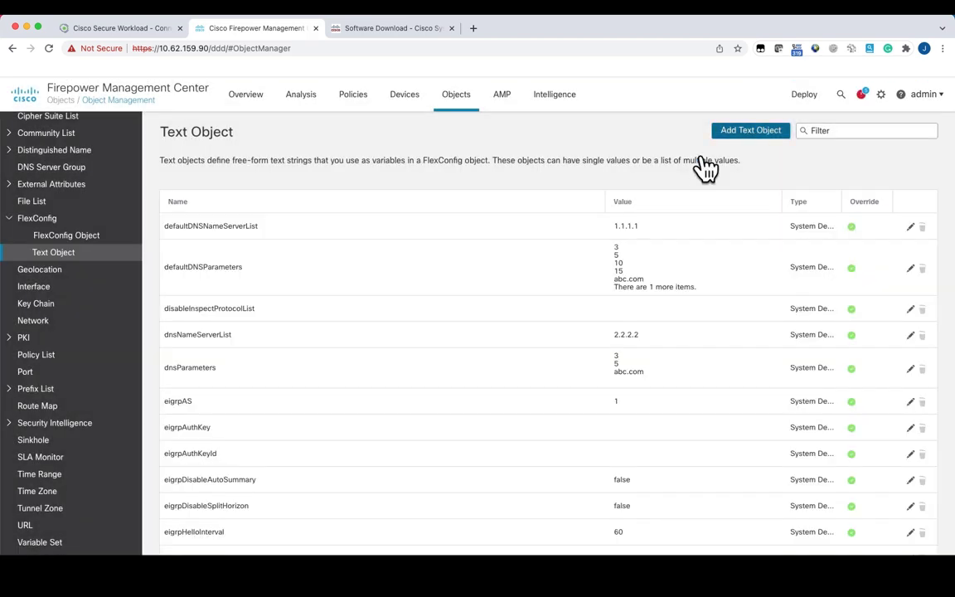
# Create a single-value FlexConfig text object named csw_event_type with the value all.
pyautogui.click(751, 130)
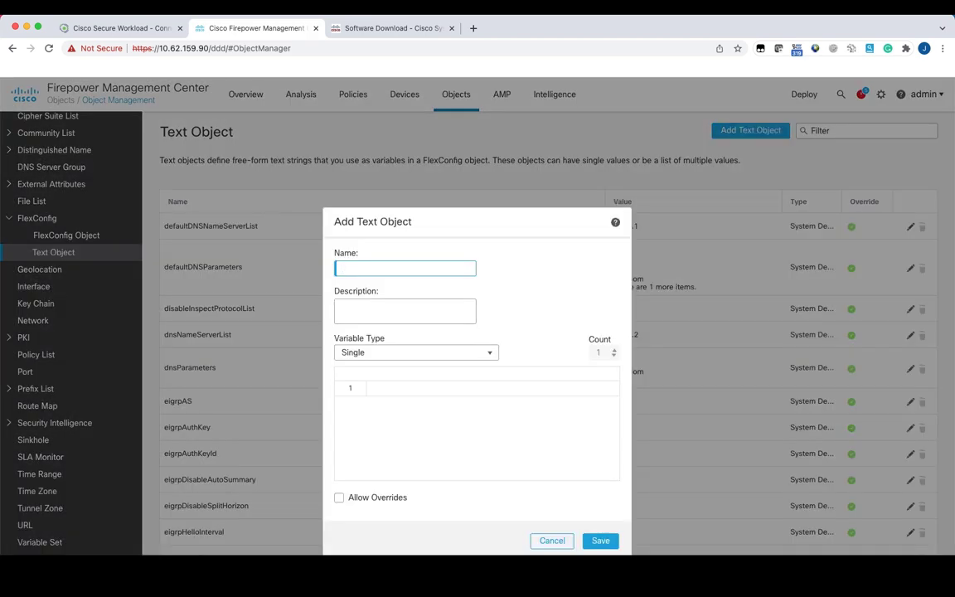
pyautogui.write('csw_event_type')
pyautogui.click(395, 388)
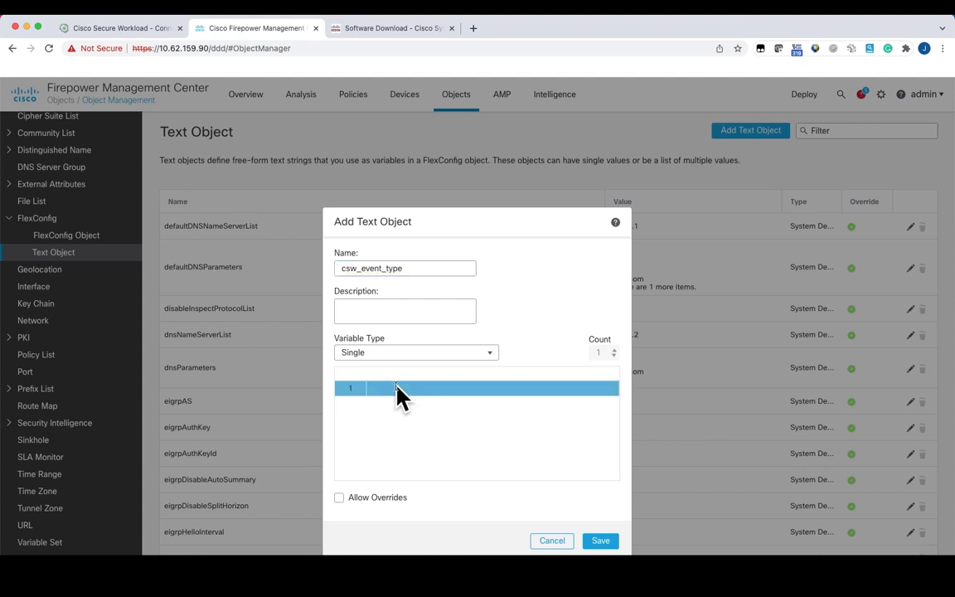
pyautogui.write('all')
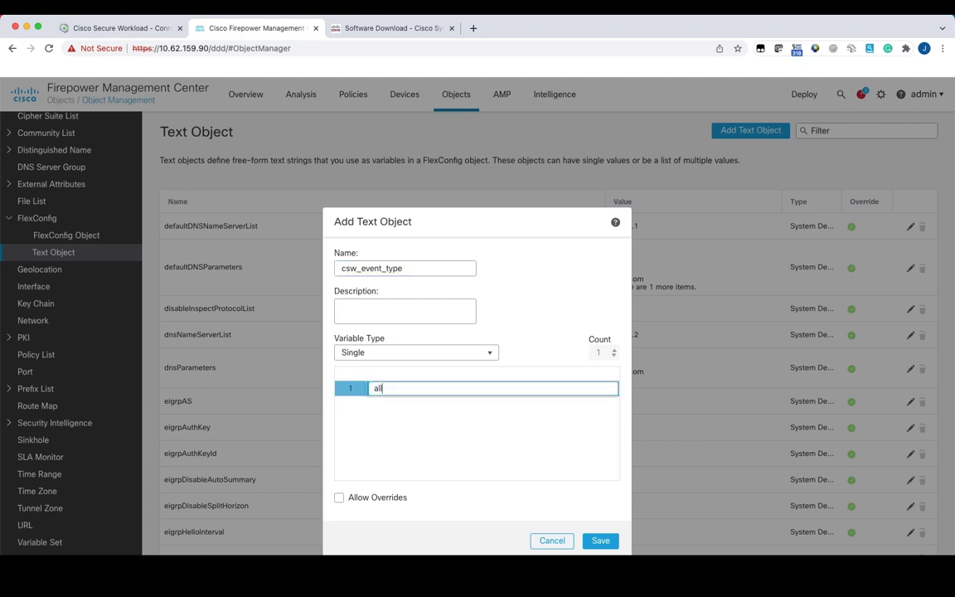
pyautogui.click(602, 542)
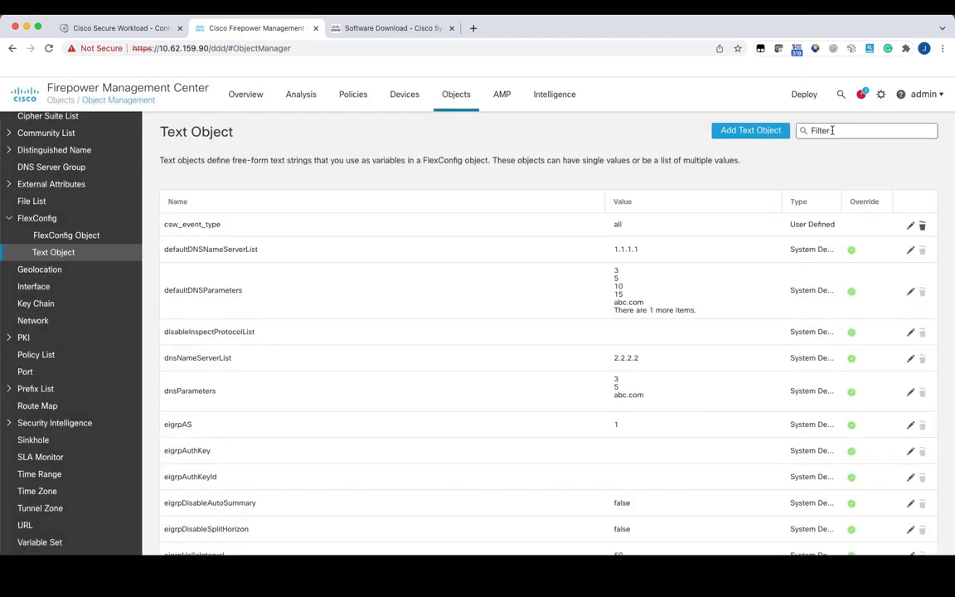
# Start a FlexConfig text object named csw_nsel_dest with the Multiple variable type and a count of 3.
pyautogui.click(832, 130)
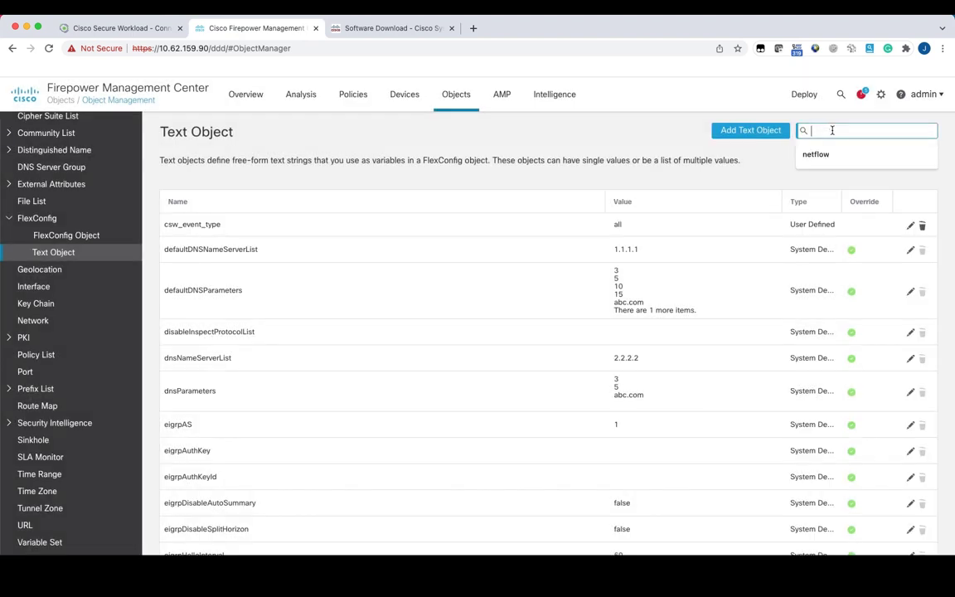
pyautogui.click(776, 133)
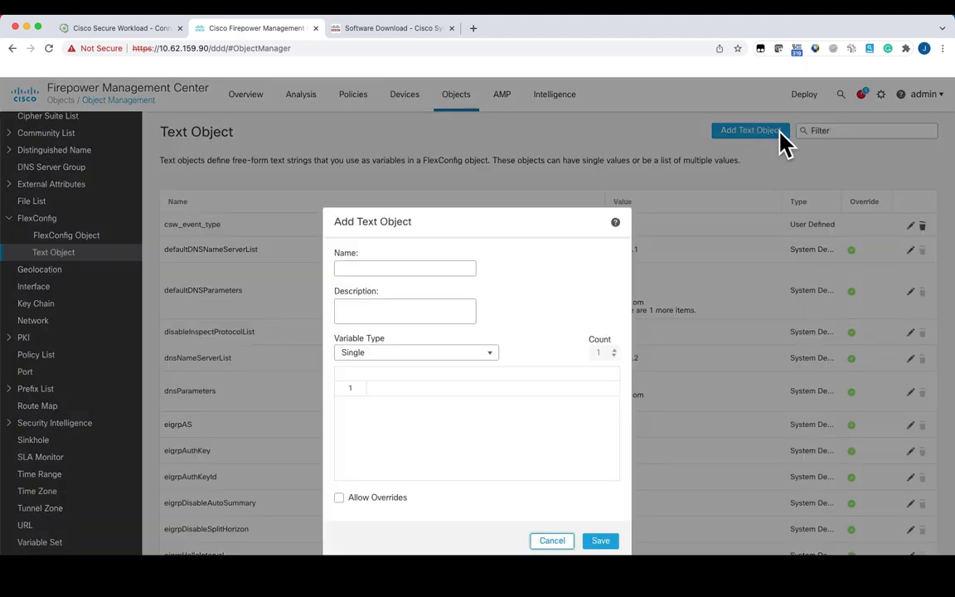
pyautogui.write('csw_nsel_dest')
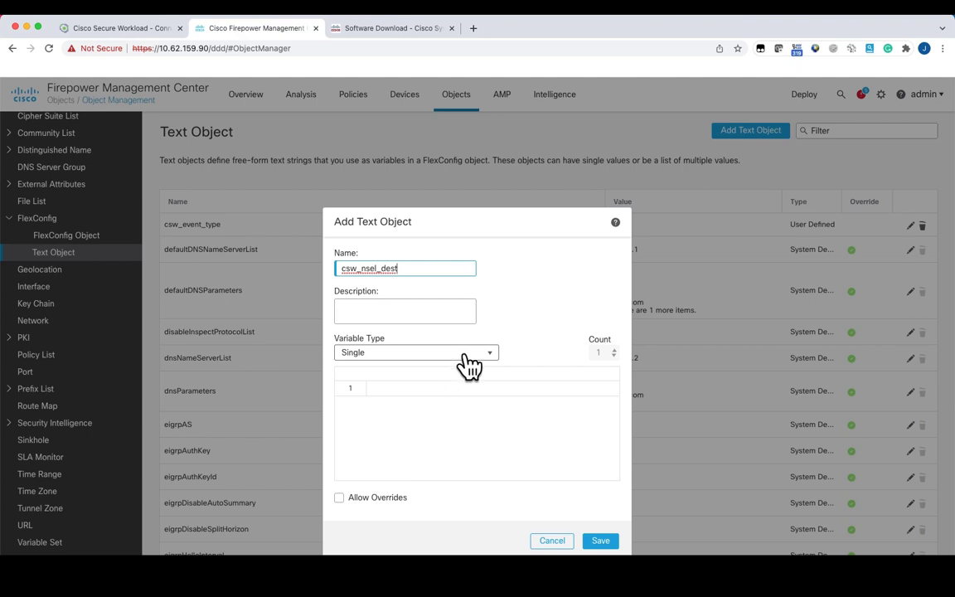
pyautogui.click(489, 356)
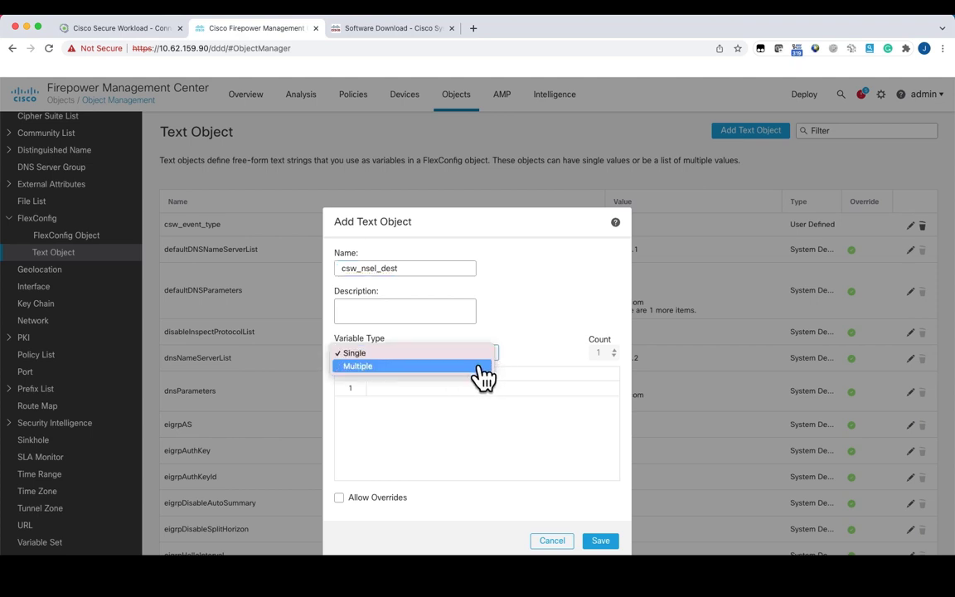
pyautogui.click(483, 366)
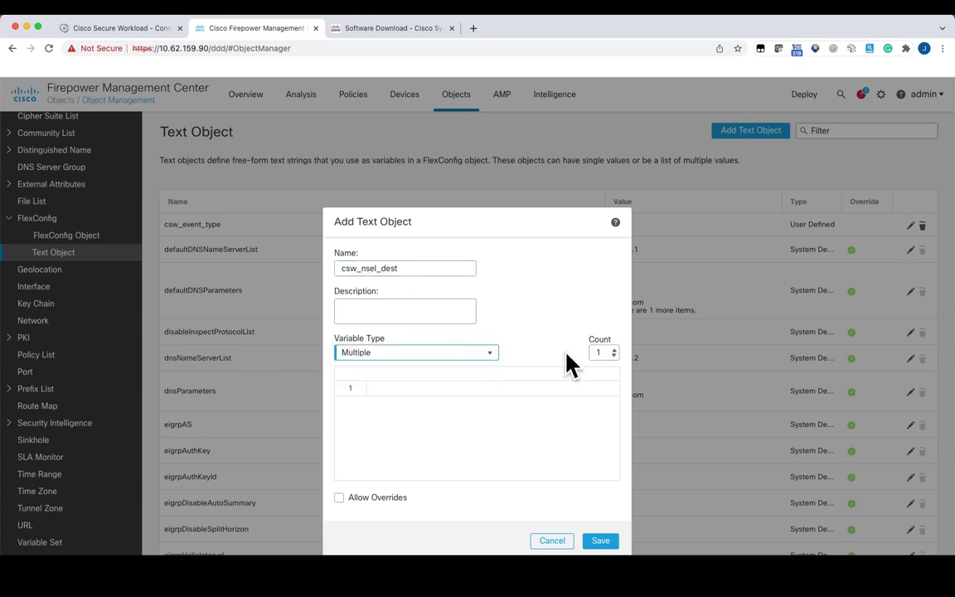
pyautogui.click(614, 350)
pyautogui.click(614, 350)
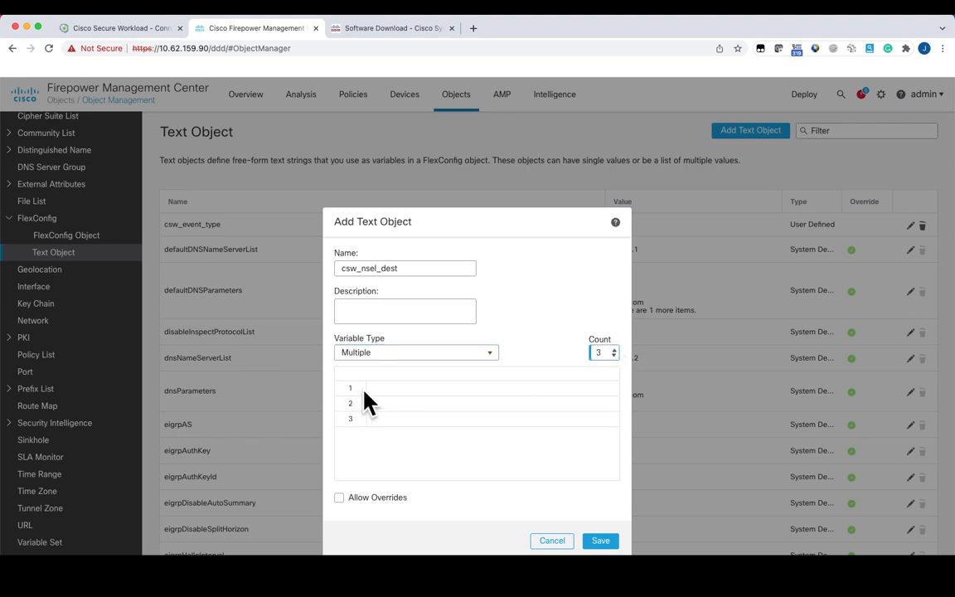
# Fill the three values of csw_nsel_dest with App-Out, 10.62.159.70 and 4729, and save the object.
pyautogui.click(419, 388)
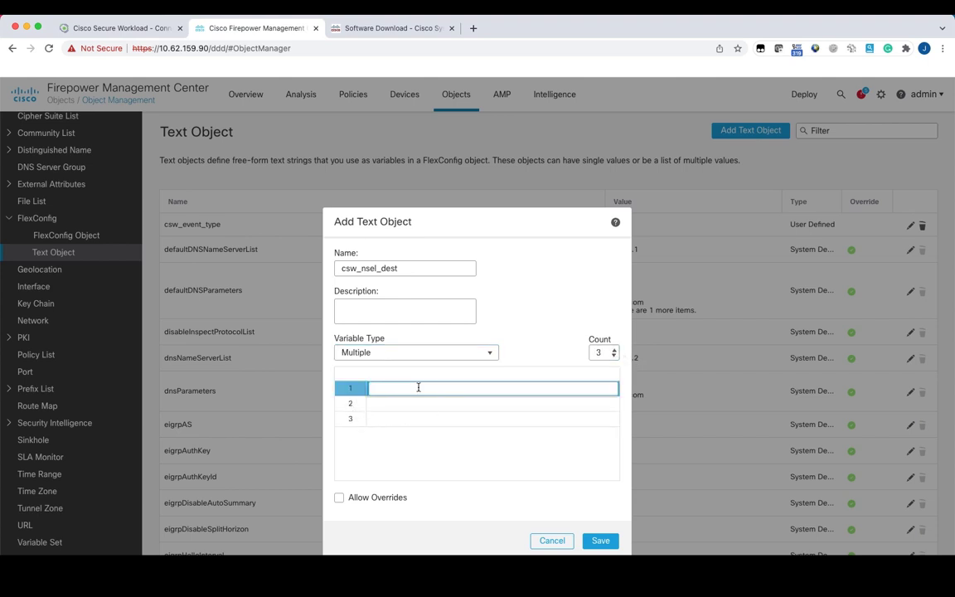
pyautogui.write('App-Out')
pyautogui.click(408, 404)
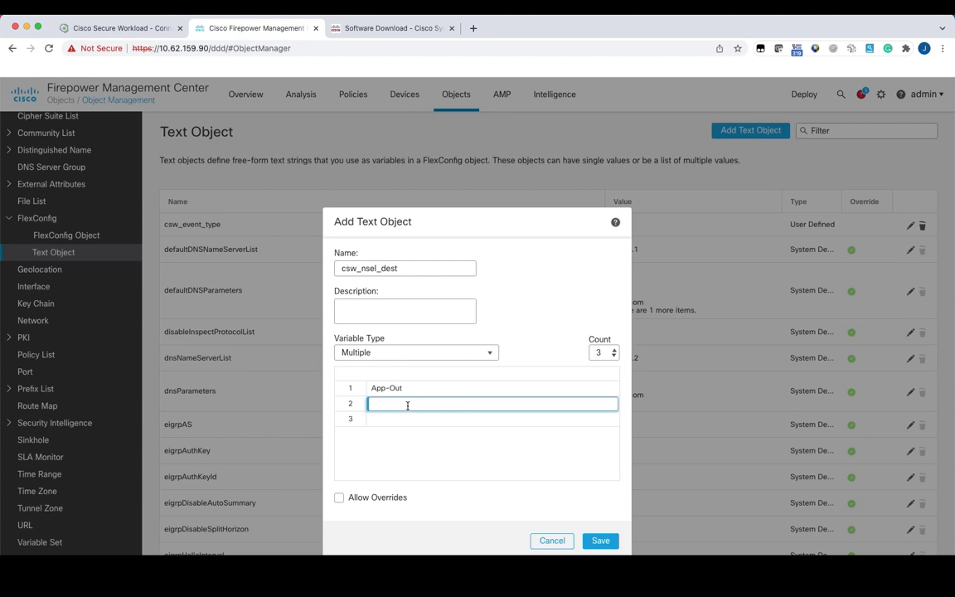
pyautogui.write('10.62.159.70')
pyautogui.click(398, 421)
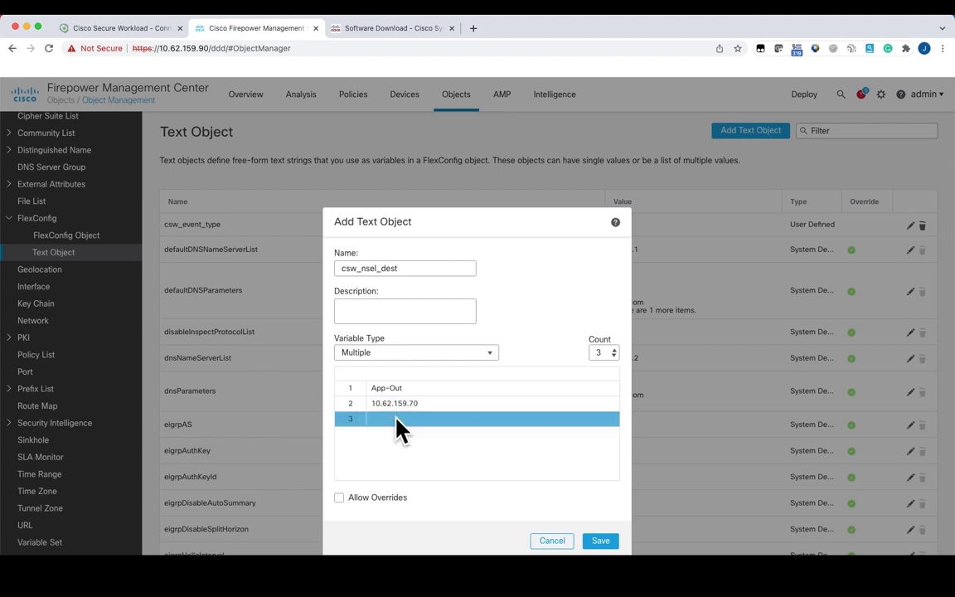
pyautogui.write('4729')
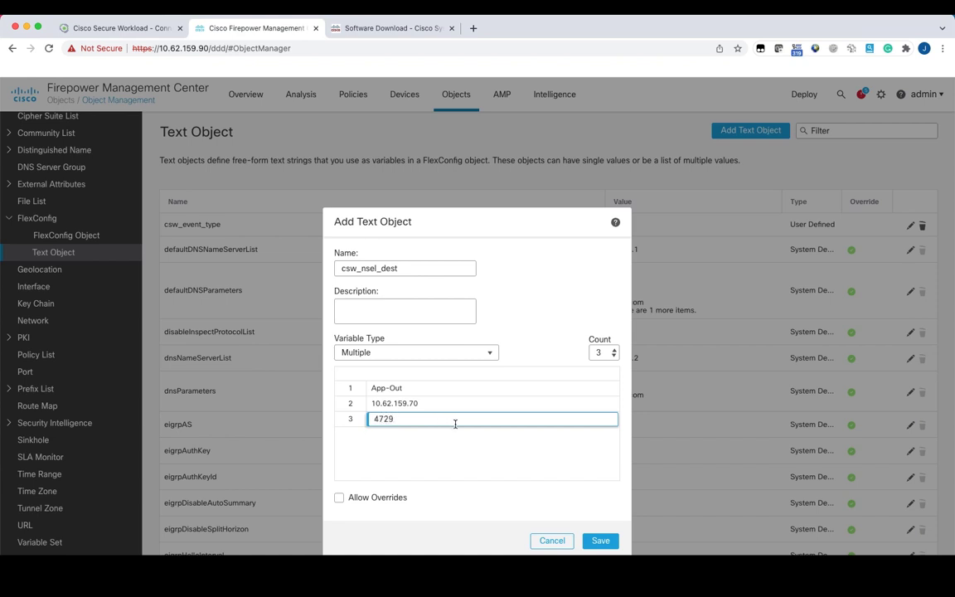
pyautogui.click(600, 542)
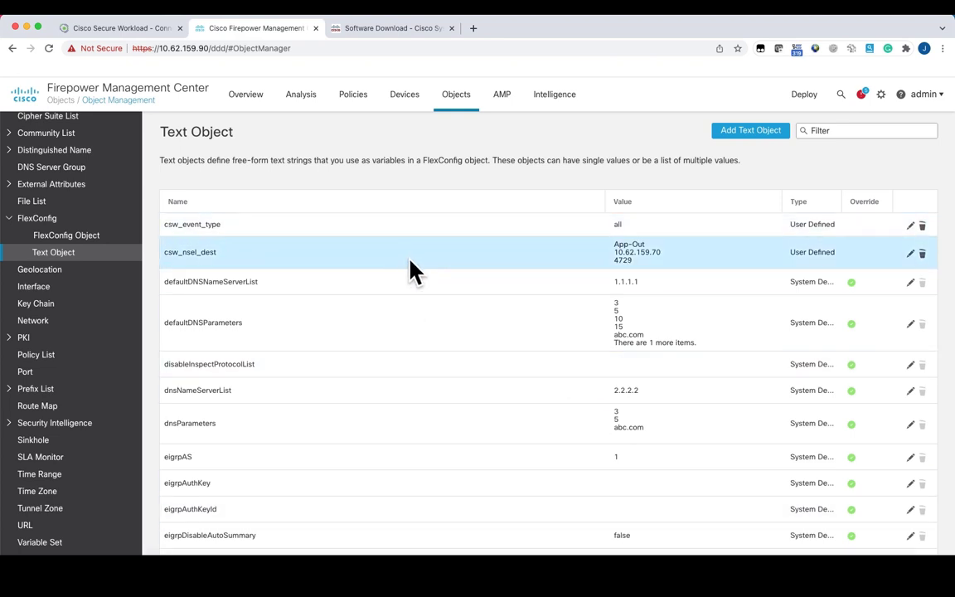
# Filter the text objects by "netflow", examine the netflow_Parameters values, and close the object without changes.
pyautogui.click(842, 133)
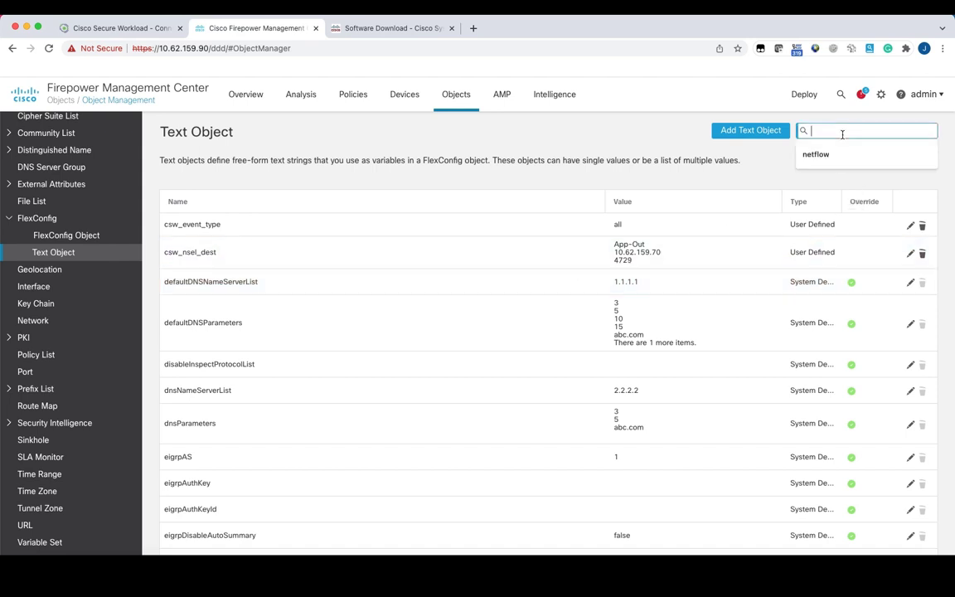
pyautogui.write('netflow')
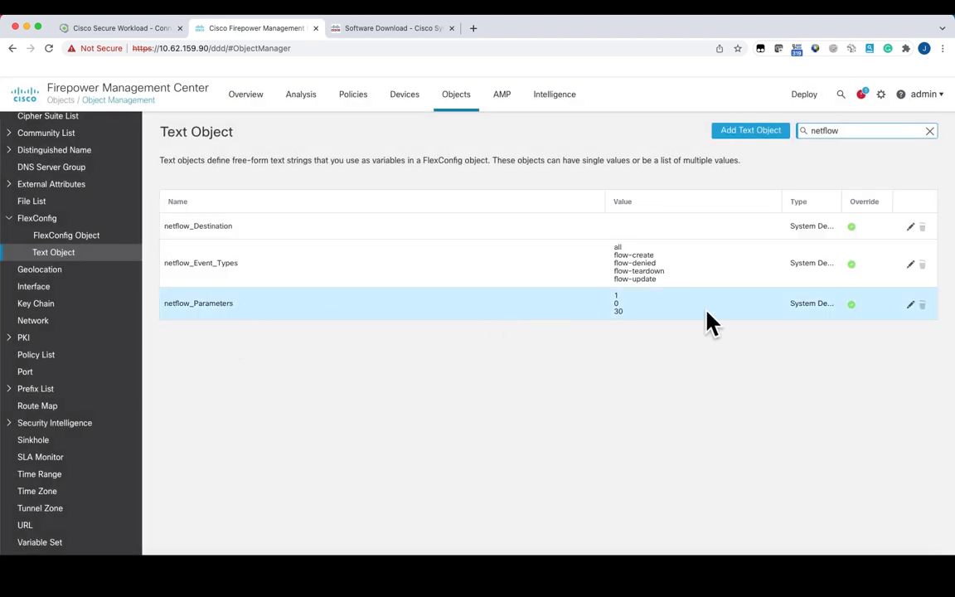
pyautogui.click(910, 305)
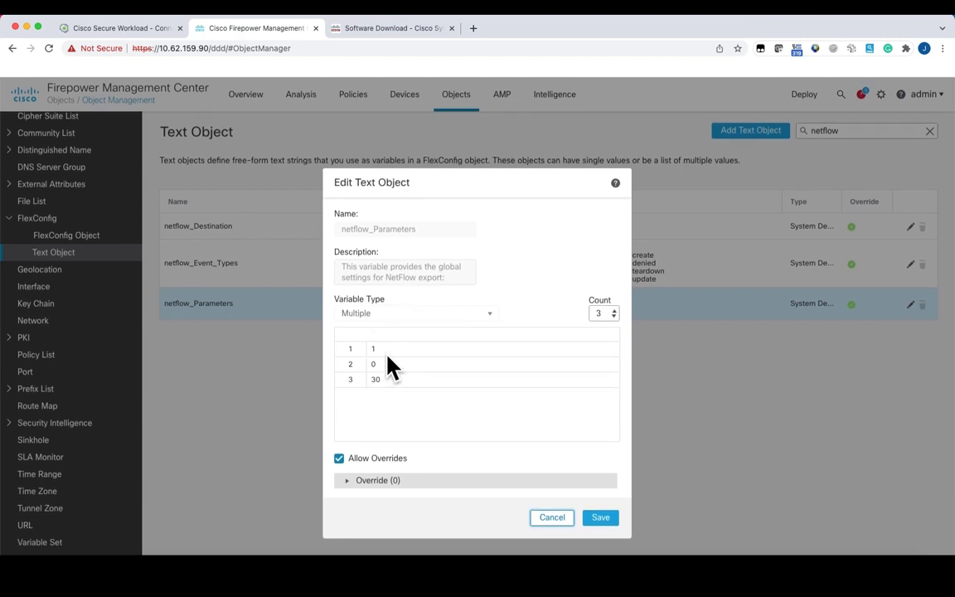
pyautogui.click(549, 519)
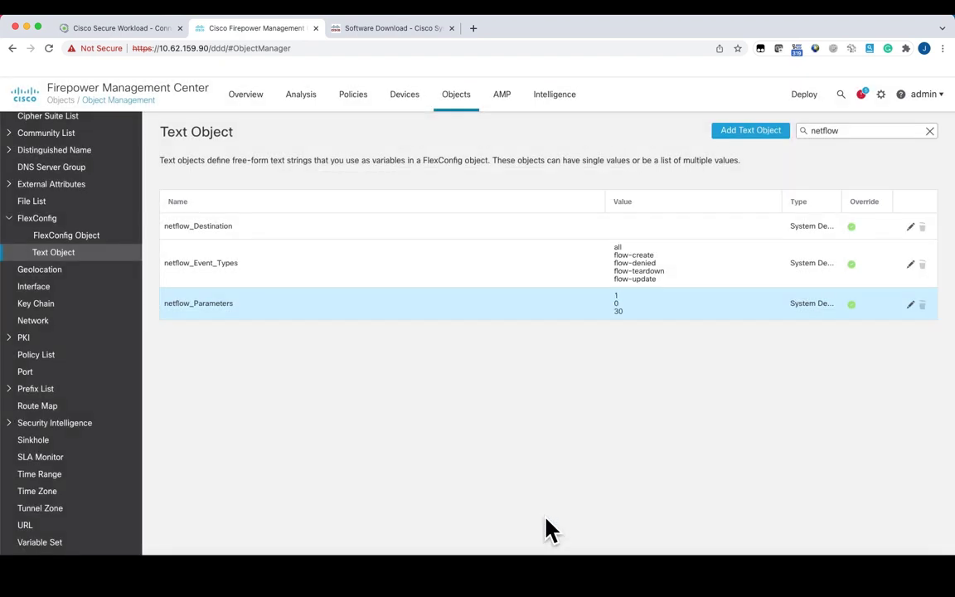
# Filter the FlexConfig objects by "netflow" and duplicate Netflow_Set_Parameters under the name csw_nsel_parameter.
pyautogui.click(94, 239)
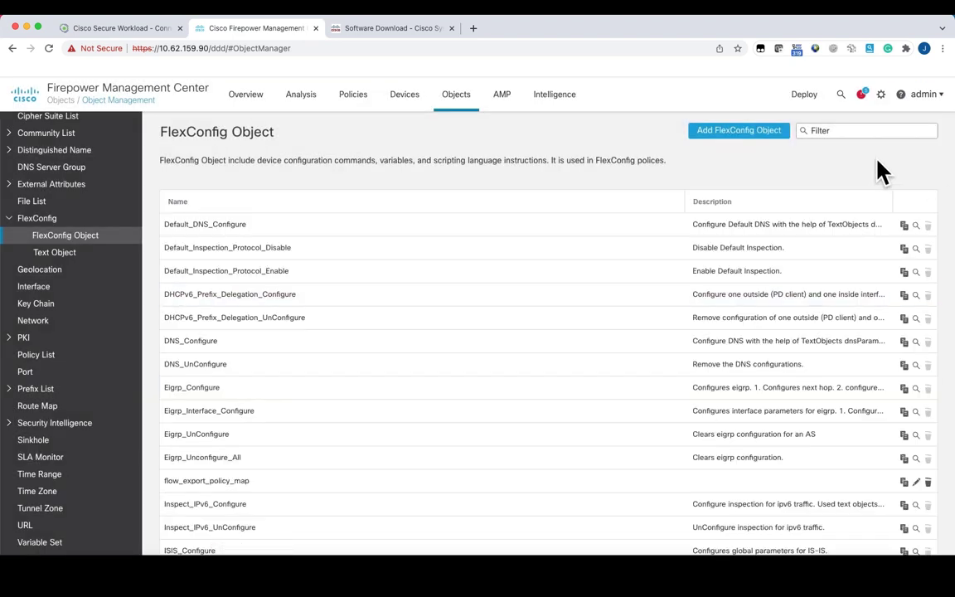
pyautogui.click(869, 131)
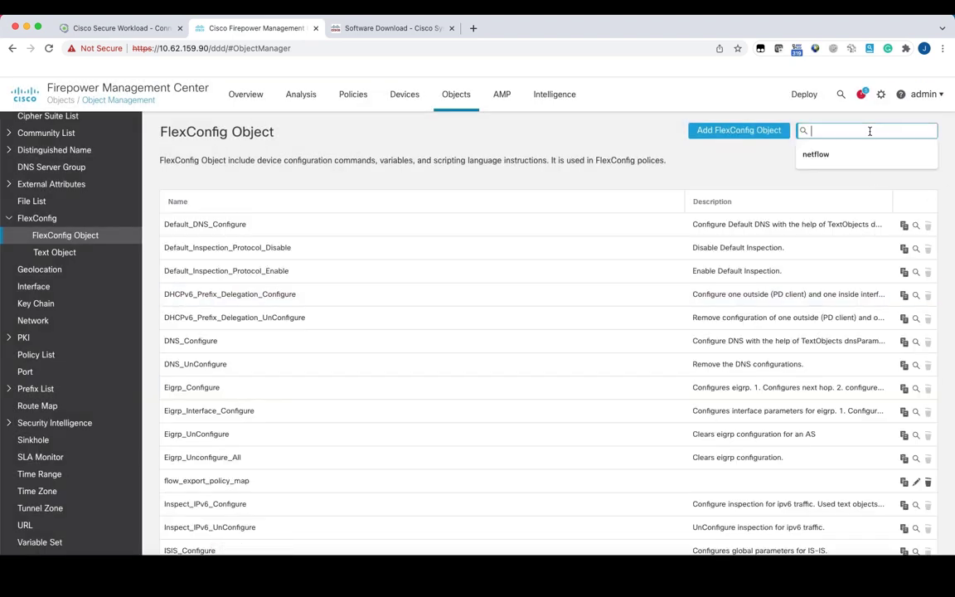
pyautogui.write('netflow')
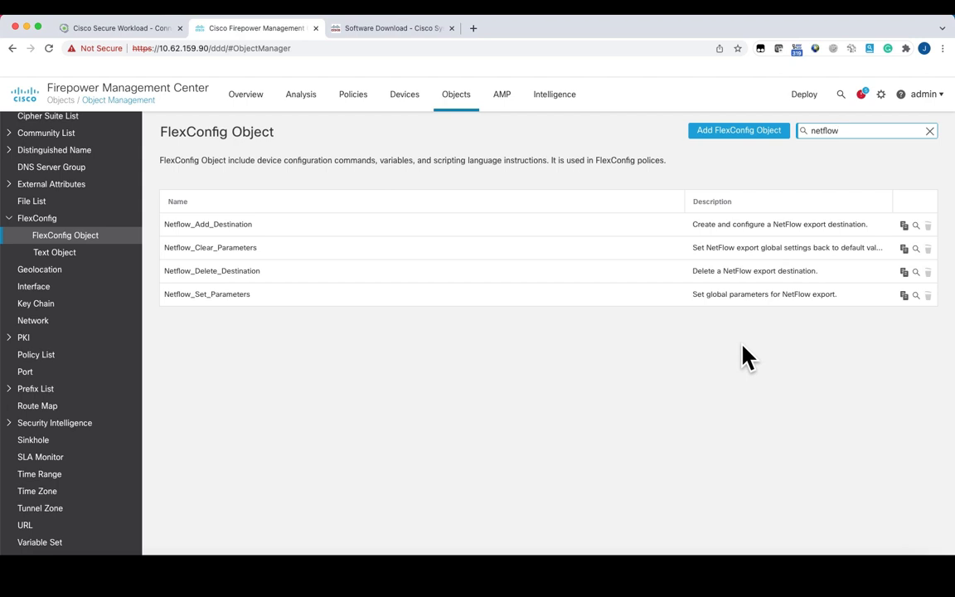
pyautogui.click(904, 296)
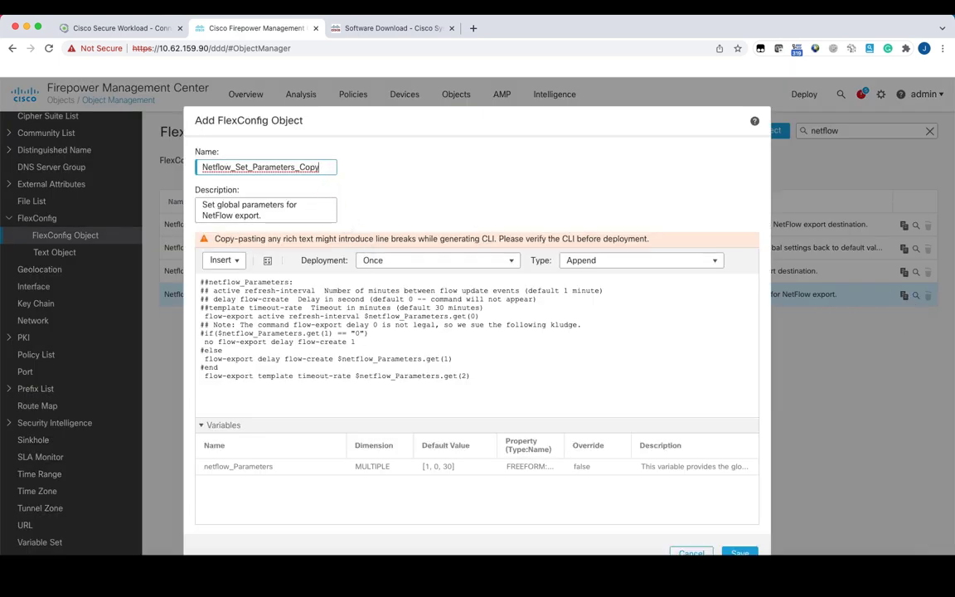
pyautogui.press('super+a')
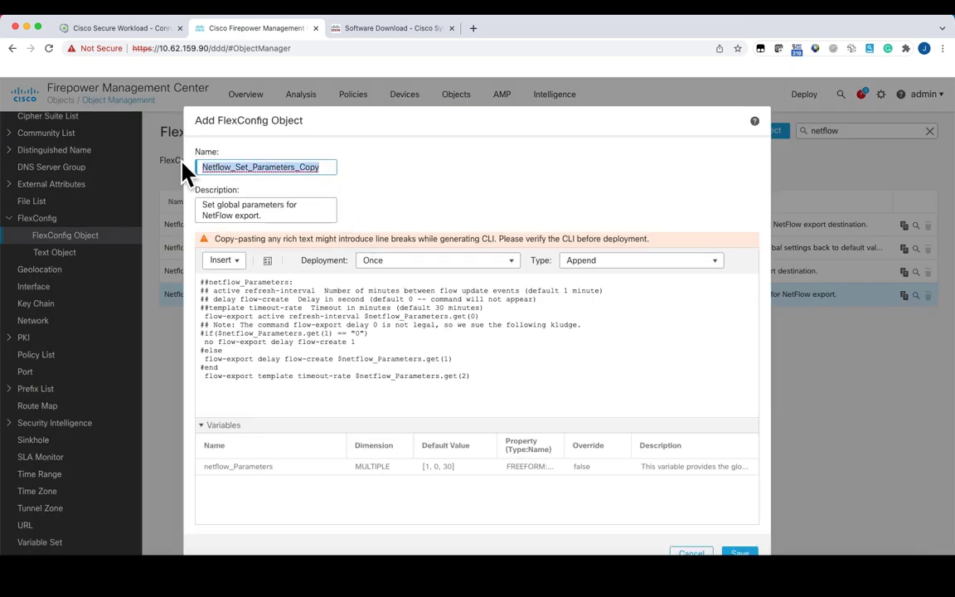
pyautogui.write('csw_')
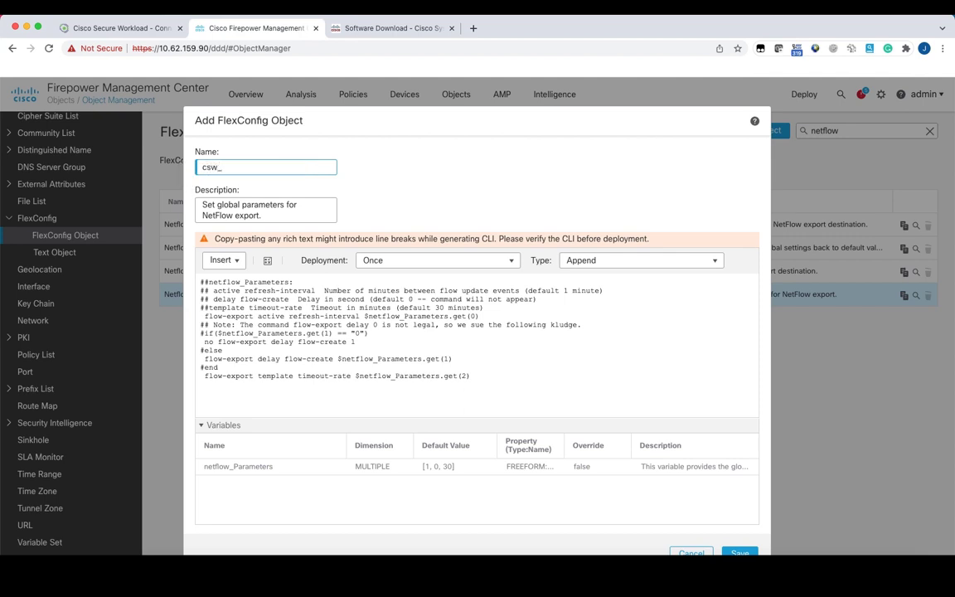
pyautogui.write('nsel_flow')
pyautogui.press('BackSpace')
pyautogui.press('BackSpace')
pyautogui.press('BackSpace')
pyautogui.write('parameter')
# Review the csw_nsel_parameter commands, save the object with deployment Once and type Append, and clear the object filter.
pyautogui.moveTo(452, 361); pyautogui.dragTo(341, 360)
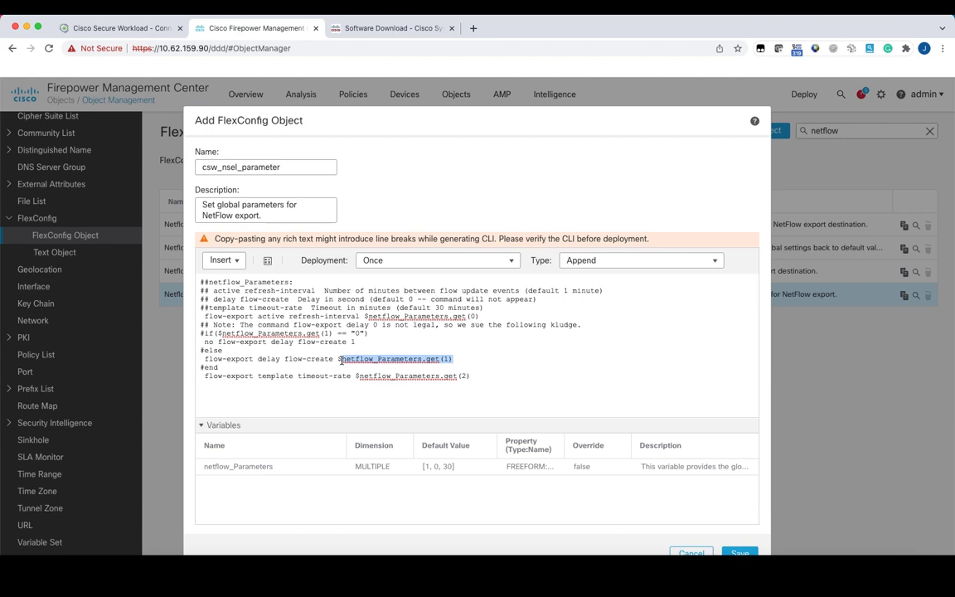
pyautogui.click(482, 376)
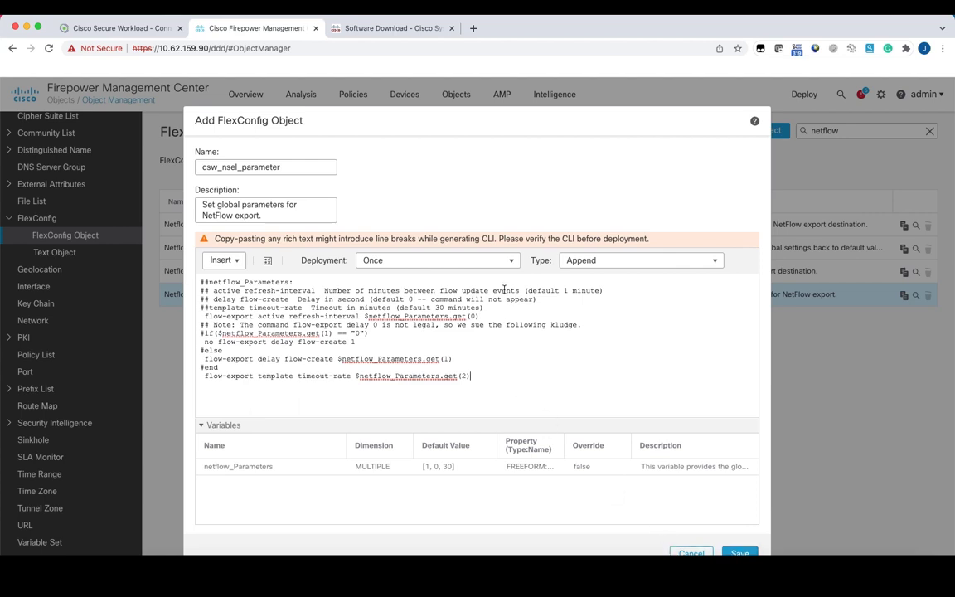
pyautogui.click(511, 262)
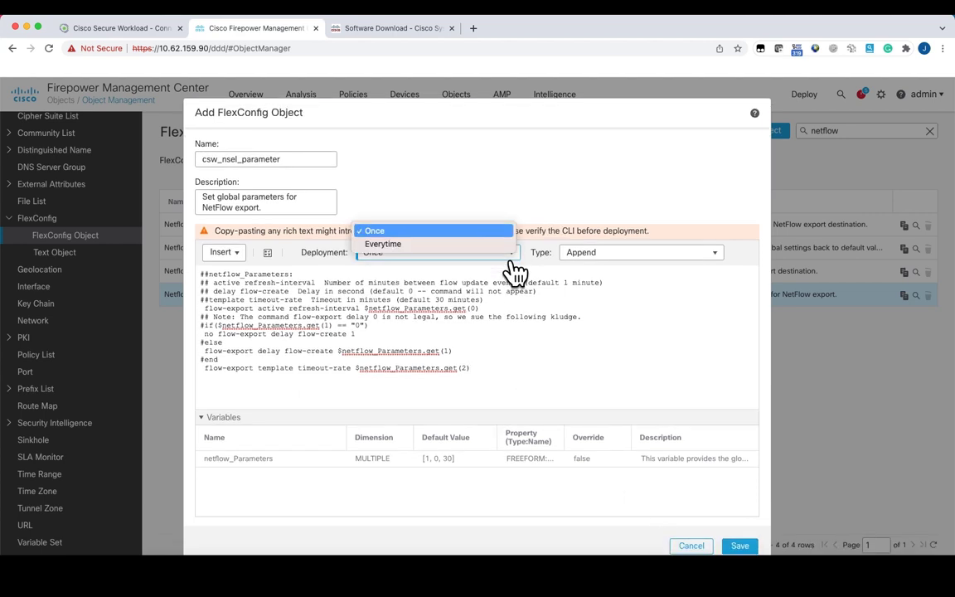
pyautogui.click(580, 311)
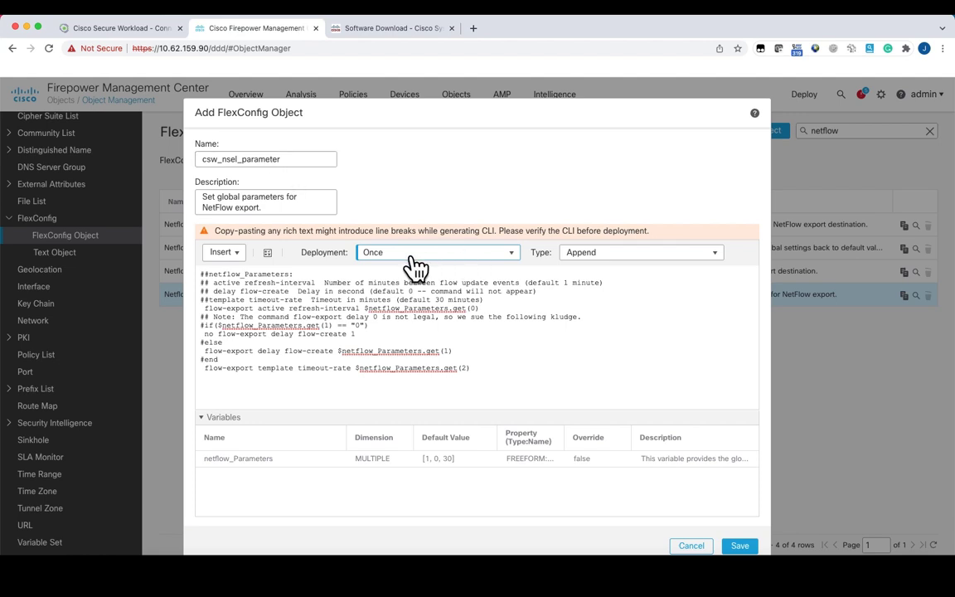
pyautogui.click(741, 547)
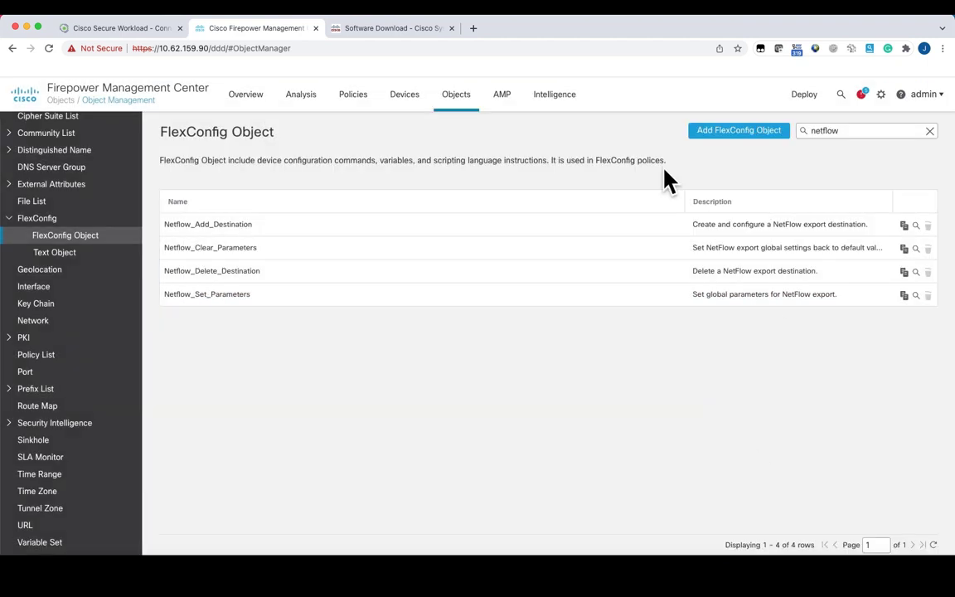
pyautogui.click(930, 130)
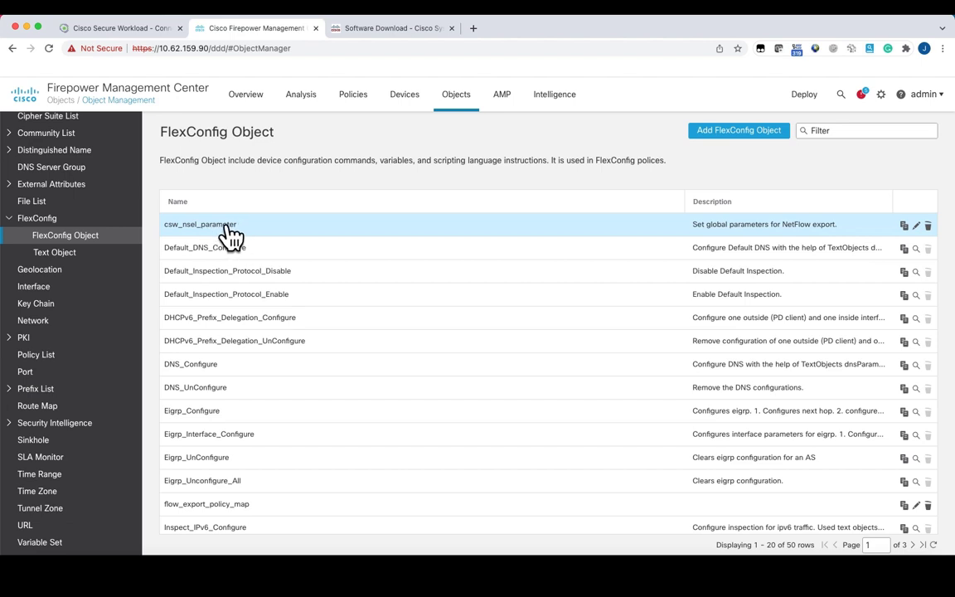
# Start a FlexConfig object named csw_nsel_class_map containing the command lines "class-map flow_csw" and "match access-list".
pyautogui.click(715, 140)
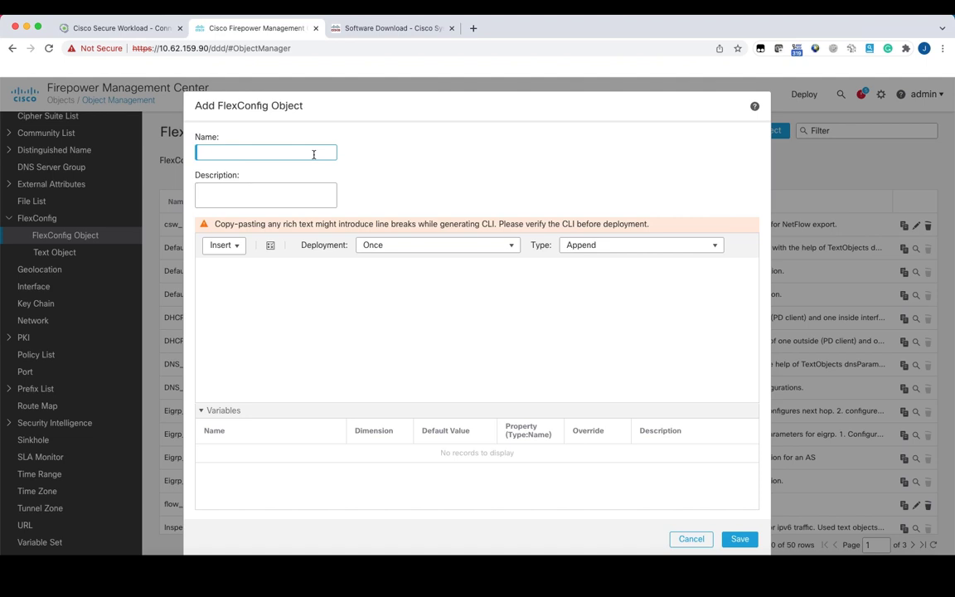
pyautogui.write('csw_nsel_class_map')
pyautogui.press('super+Tab')
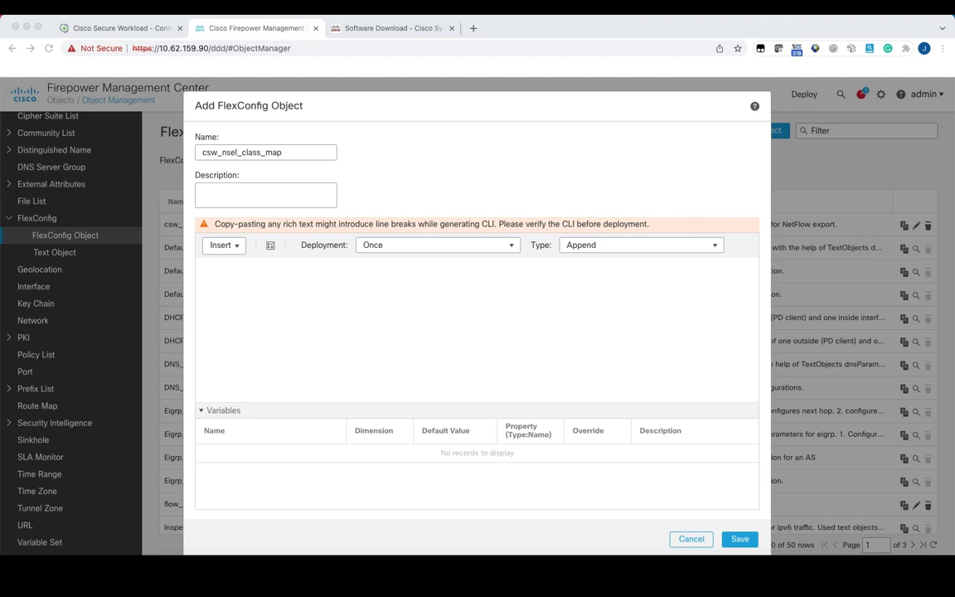
pyautogui.click(300, 271)
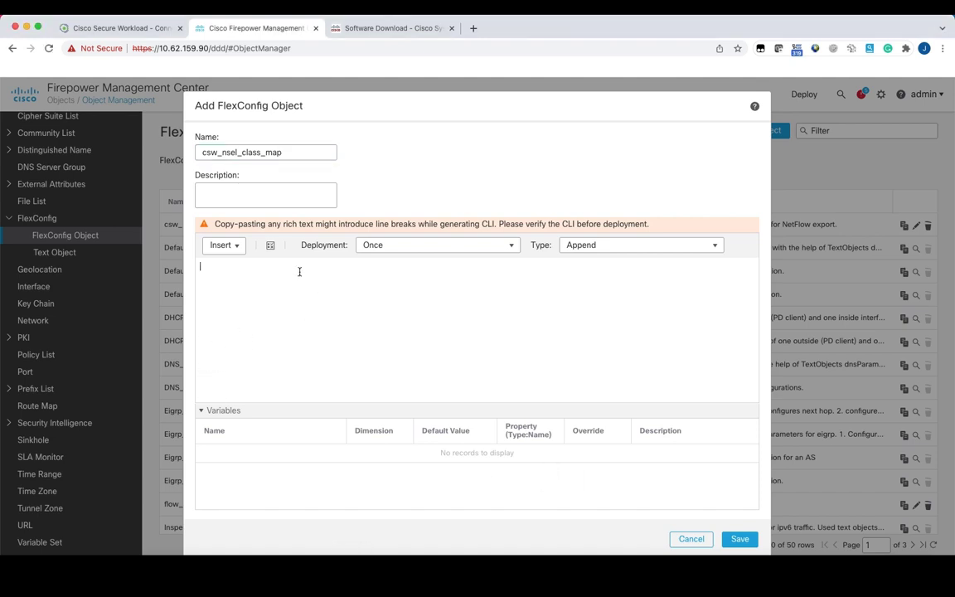
pyautogui.write('class-map flow_csw')
pyautogui.press('Return')
pyautogui.write('match access-list')
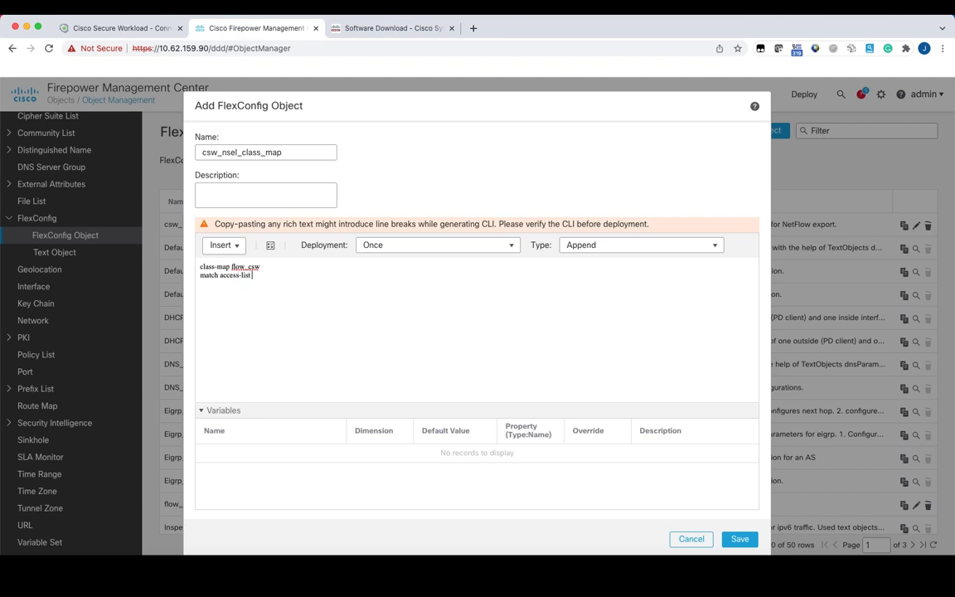
# Insert the extended access list object flow_csw after "match access-list" as a variable named flow_csw.
pyautogui.click(239, 251)
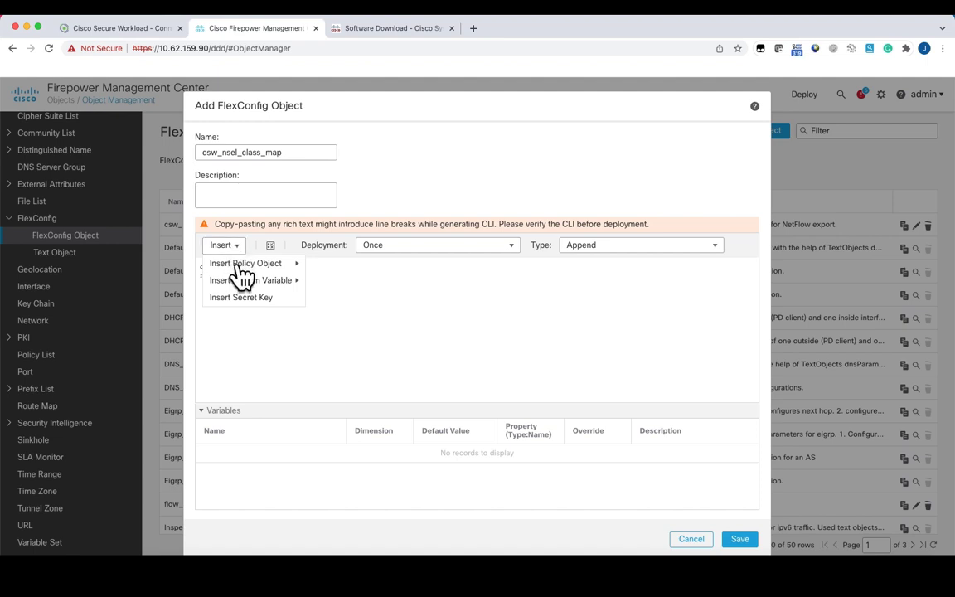
pyautogui.moveTo(250, 267)
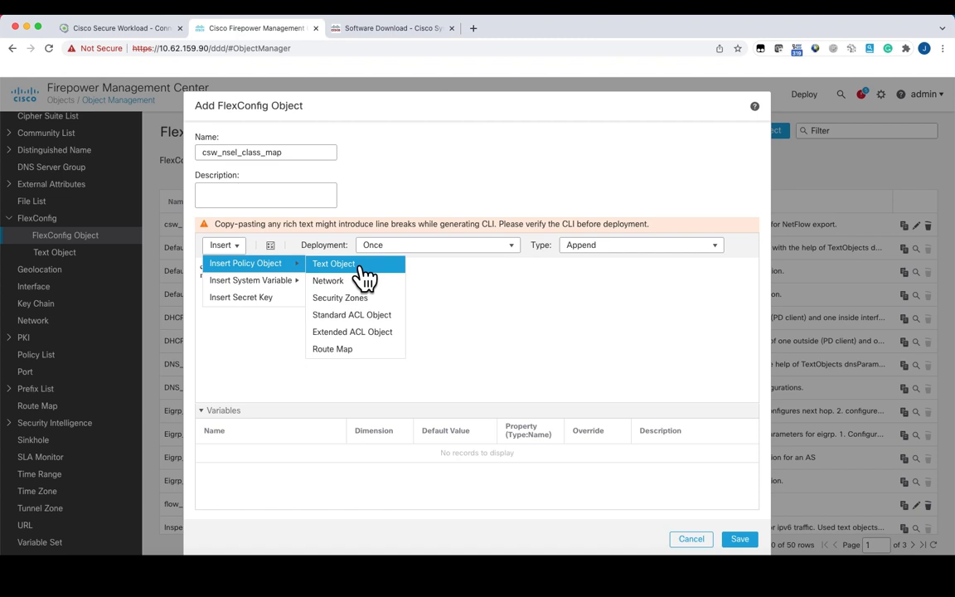
pyautogui.click(387, 346)
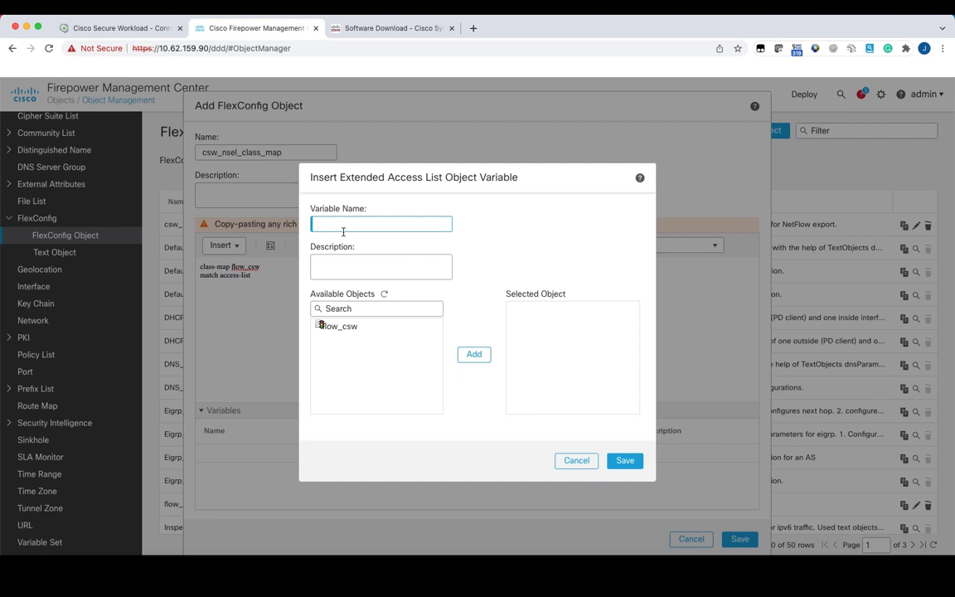
pyautogui.write('flow_csw')
pyautogui.click(354, 329)
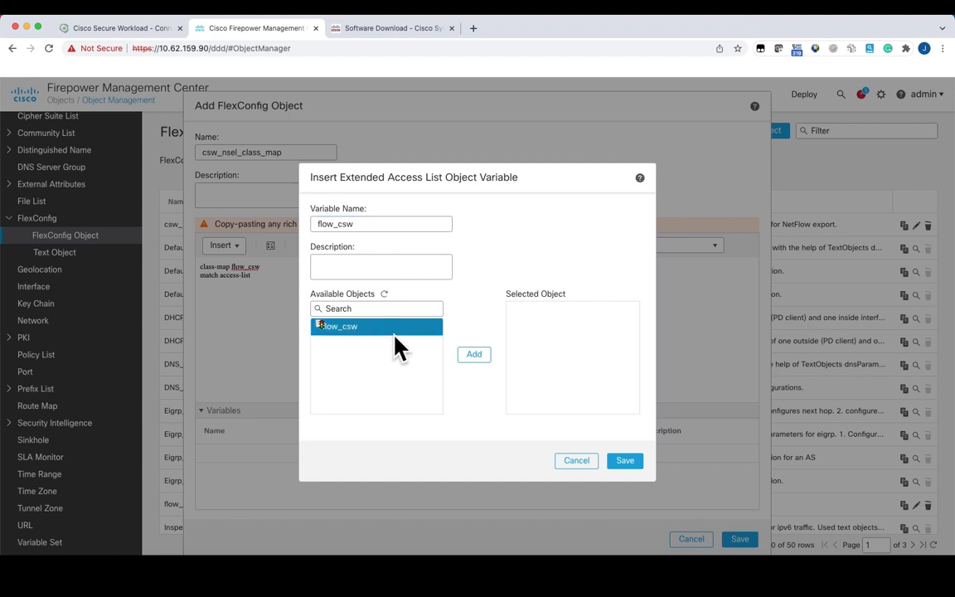
pyautogui.click(474, 355)
pyautogui.click(624, 463)
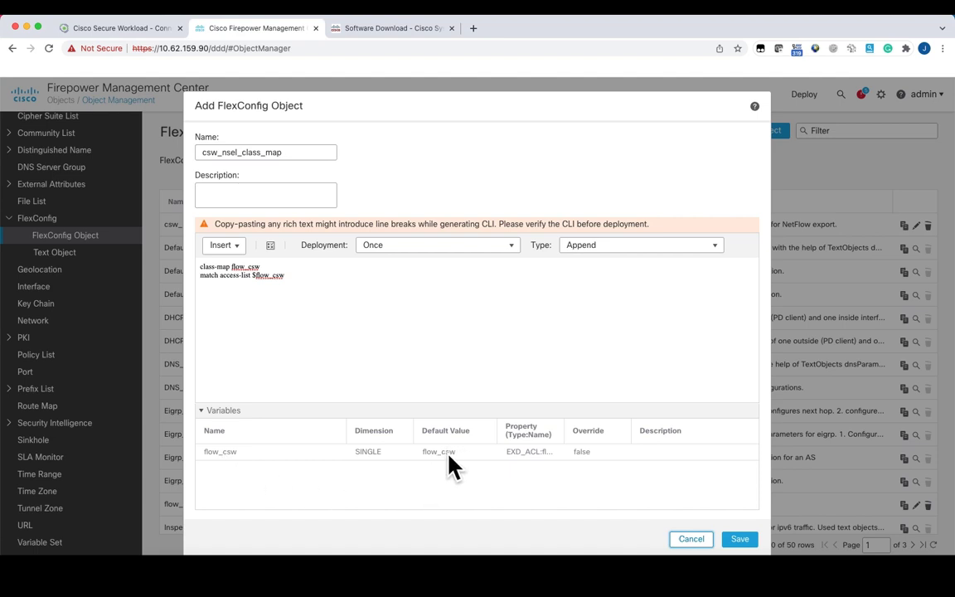
# Add the command lines "policy-map global_policy" and "class flow_csw" below the match access-list line.
pyautogui.click(309, 275)
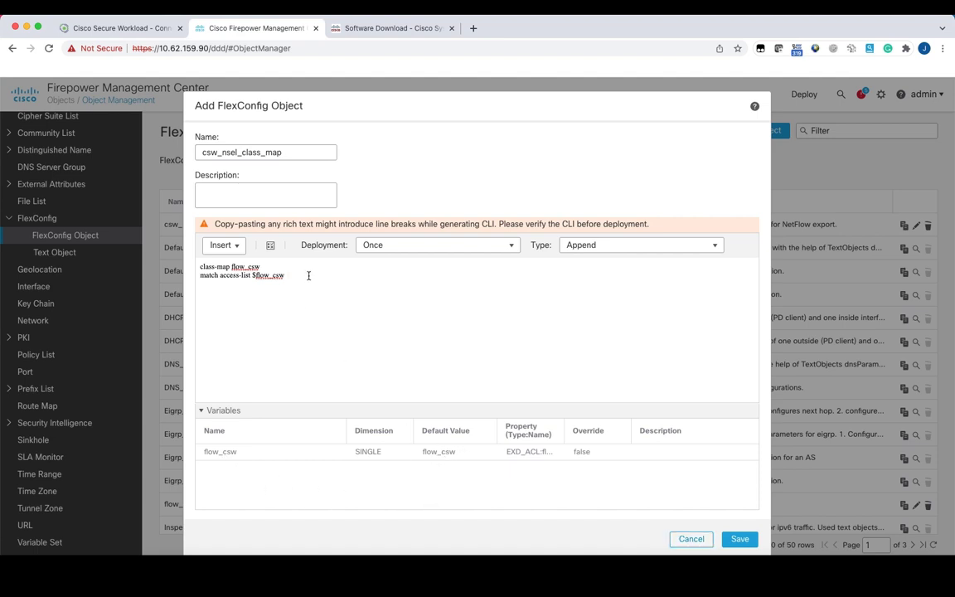
pyautogui.press('Return')
pyautogui.write('policy-map global_policy')
pyautogui.press('Return')
pyautogui.write('class flow_csw')
pyautogui.press('Return')
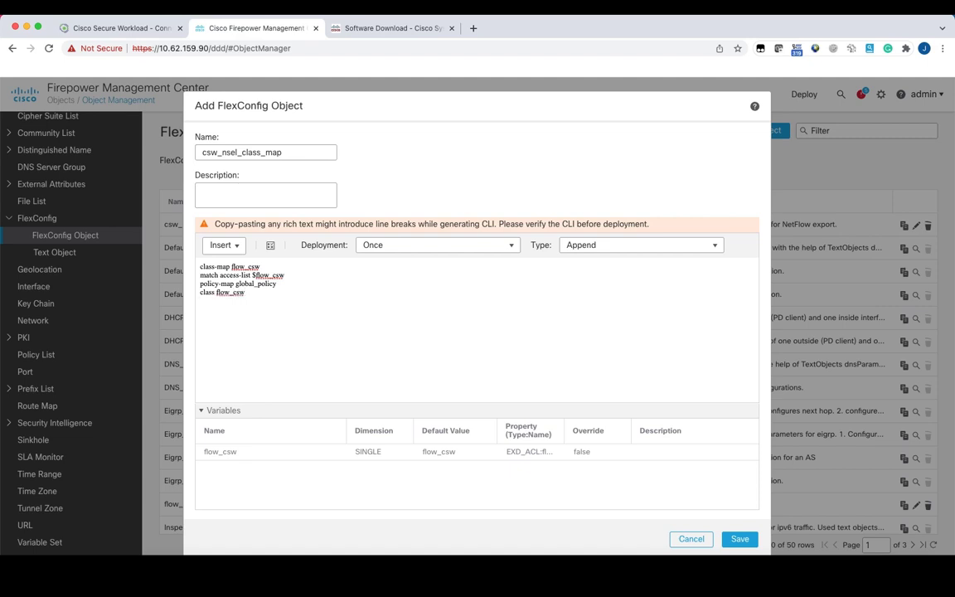
# Insert the text object csw_event_type on the line below "class flow_csw" as a variable named event.
pyautogui.click(229, 247)
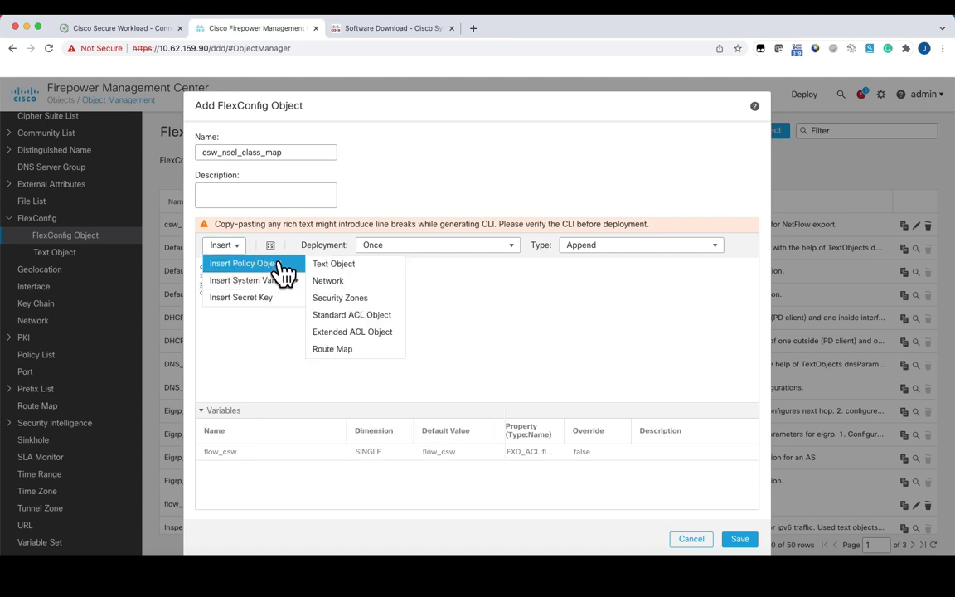
pyautogui.click(370, 267)
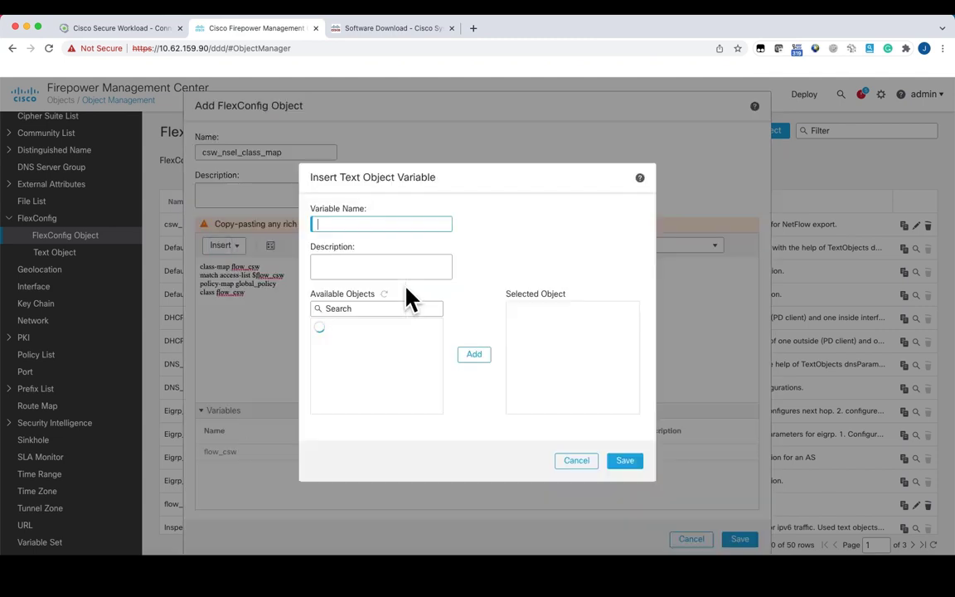
pyautogui.click(371, 326)
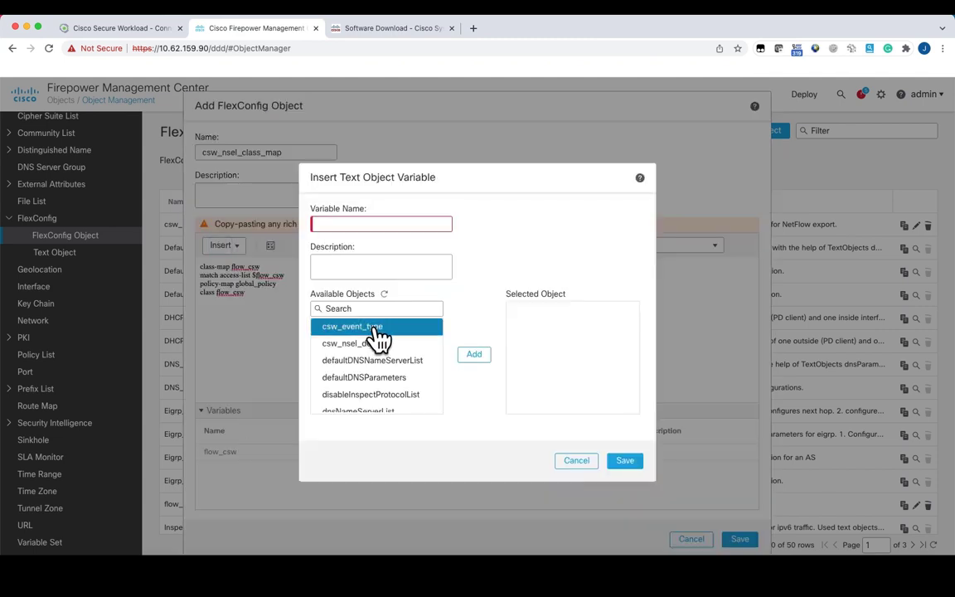
pyautogui.click(373, 221)
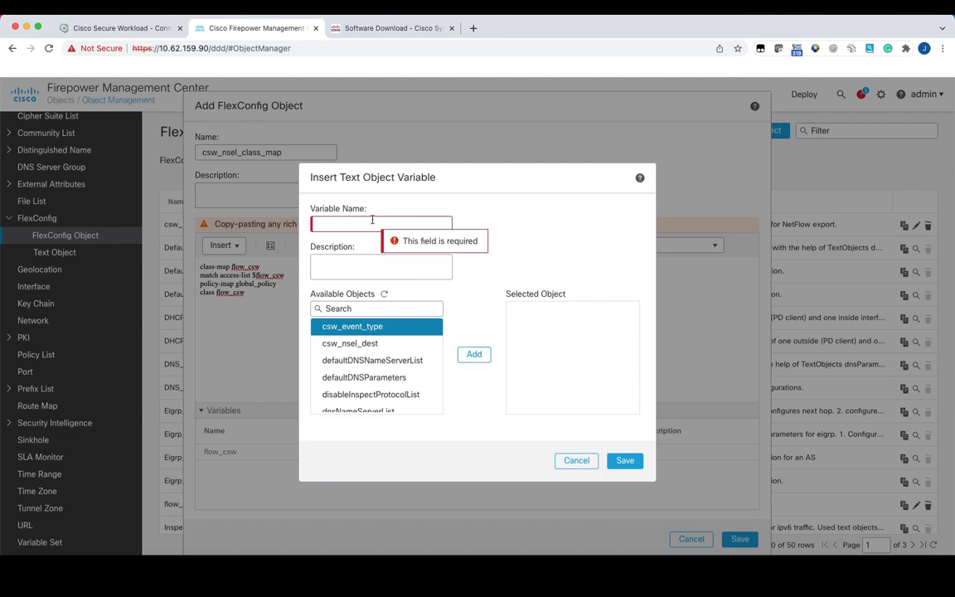
pyautogui.write('event')
pyautogui.click(356, 332)
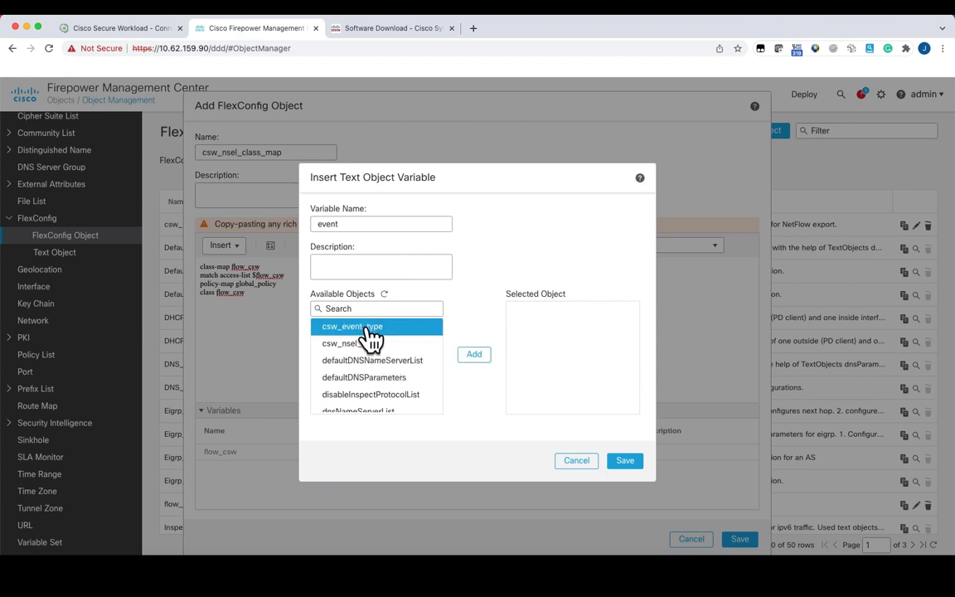
pyautogui.click(481, 356)
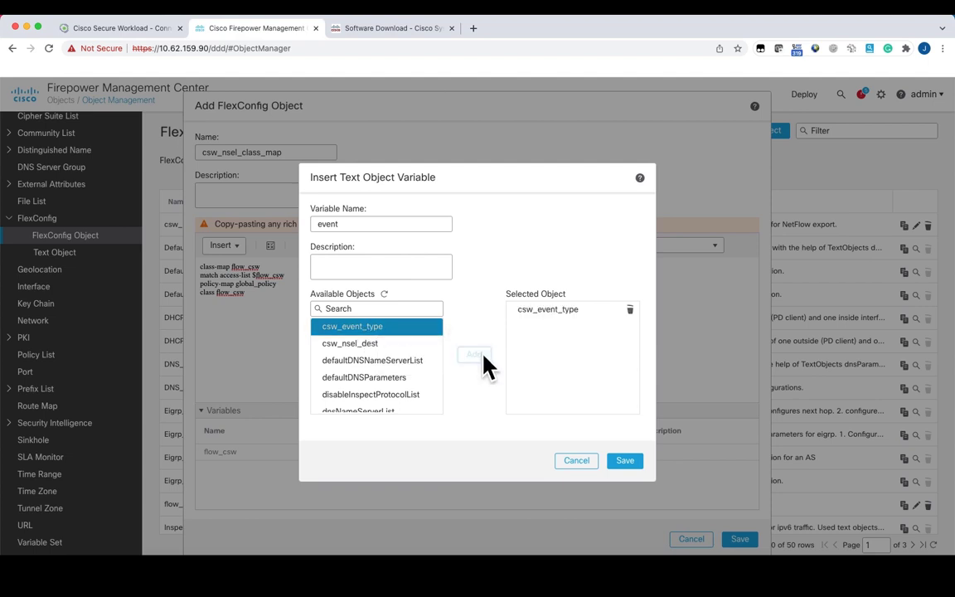
pyautogui.click(626, 462)
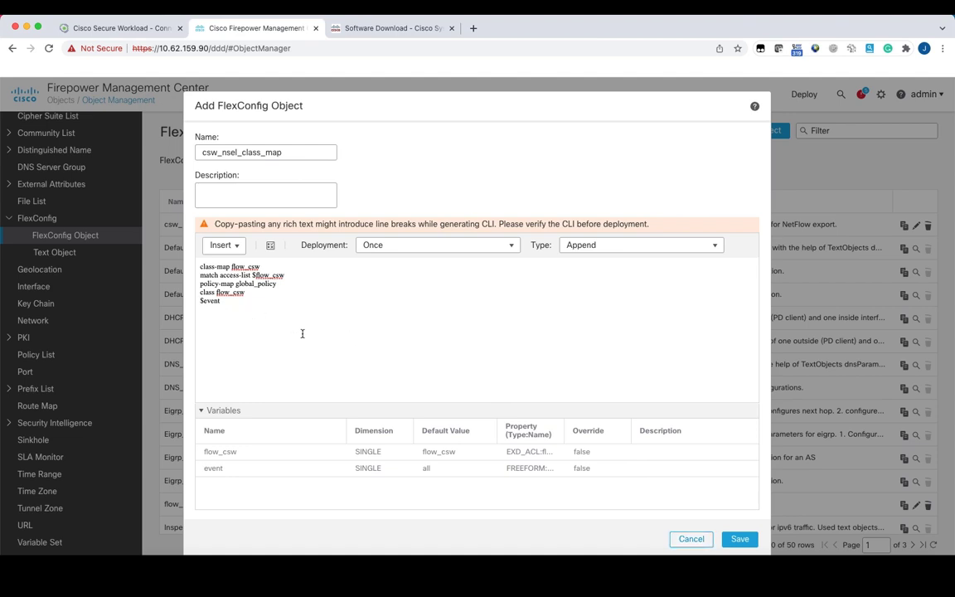
# Expand the $event line to read "flow-export event-type $event.get(0) destination".
pyautogui.write('flow-export event-type')
pyautogui.press('Right')
pyautogui.press('Right')
pyautogui.press('Right')
pyautogui.press('Right')
pyautogui.press('Right')
pyautogui.press('Right')
pyautogui.moveTo(573, 438); pyautogui.dragTo(639, 437)
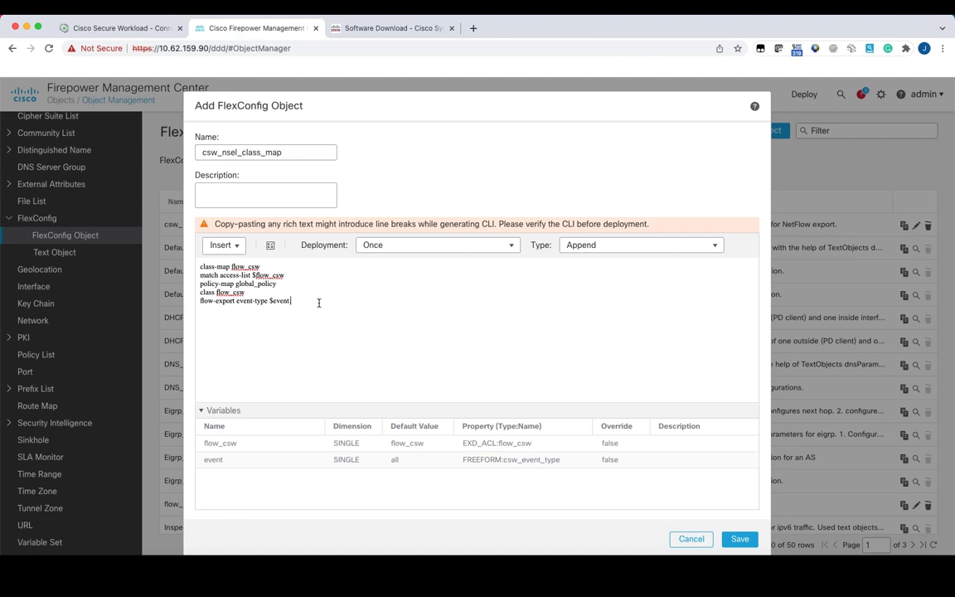
pyautogui.write('get(0) destination')
# Insert the text object csw_nsel_dest after "destination" as a variable named nsel.
pyautogui.click(243, 259)
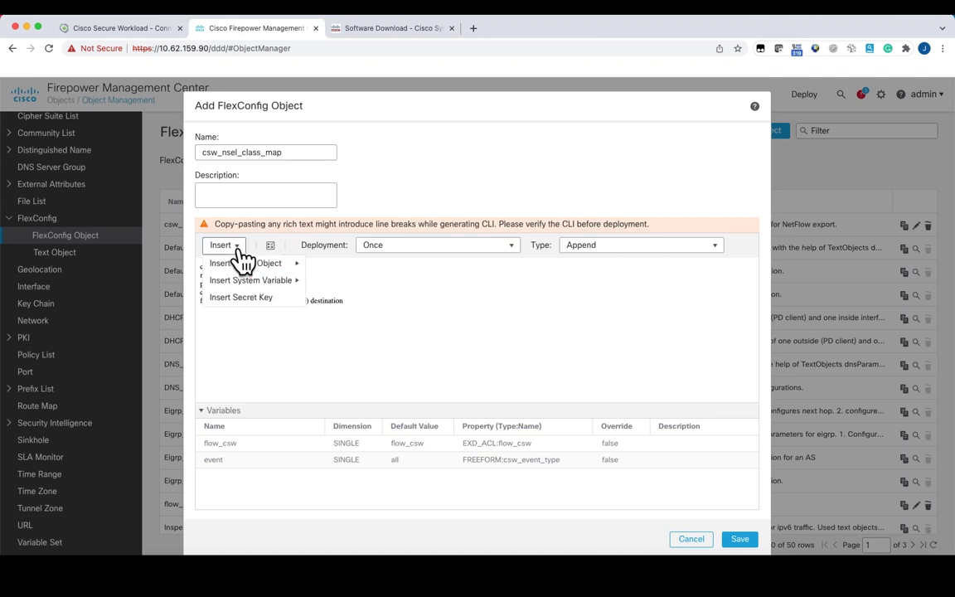
pyautogui.moveTo(268, 267)
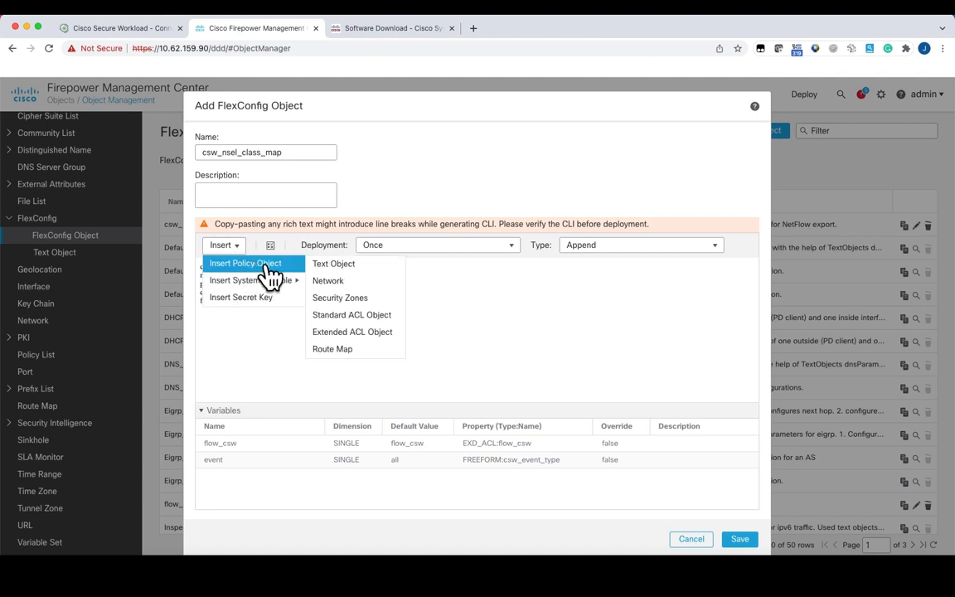
pyautogui.click(340, 265)
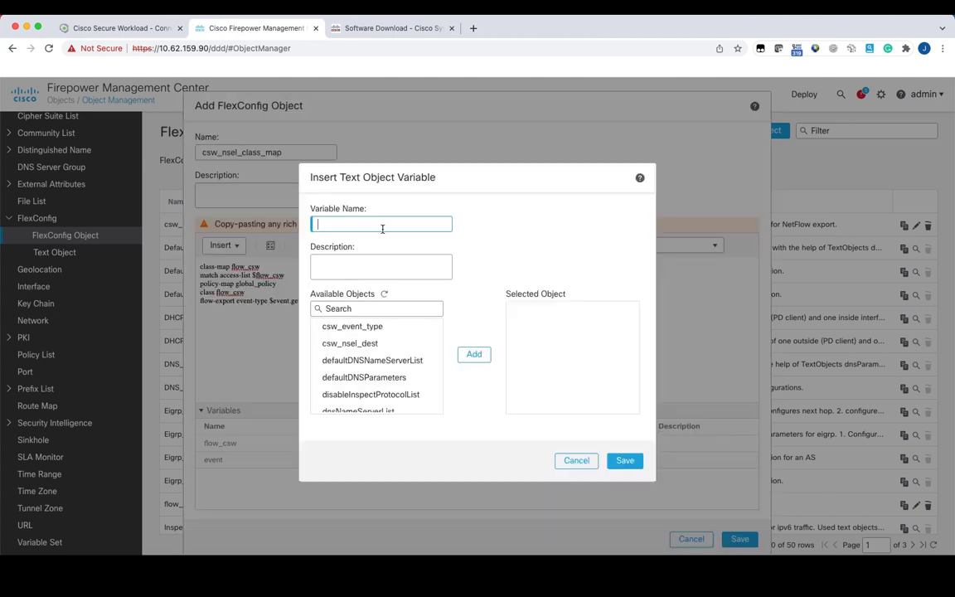
pyautogui.write('nsel')
pyautogui.click(376, 346)
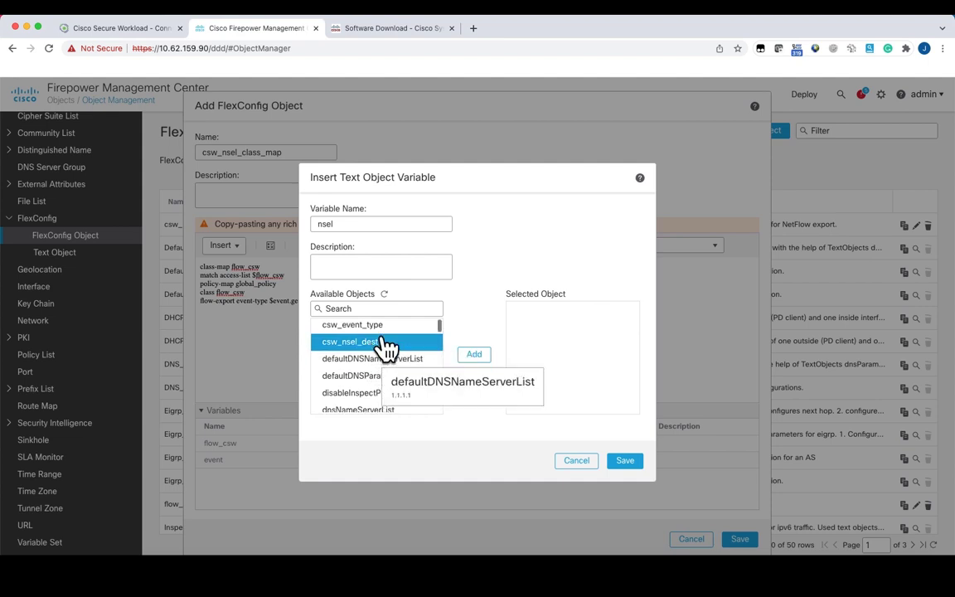
pyautogui.click(475, 355)
pyautogui.click(626, 461)
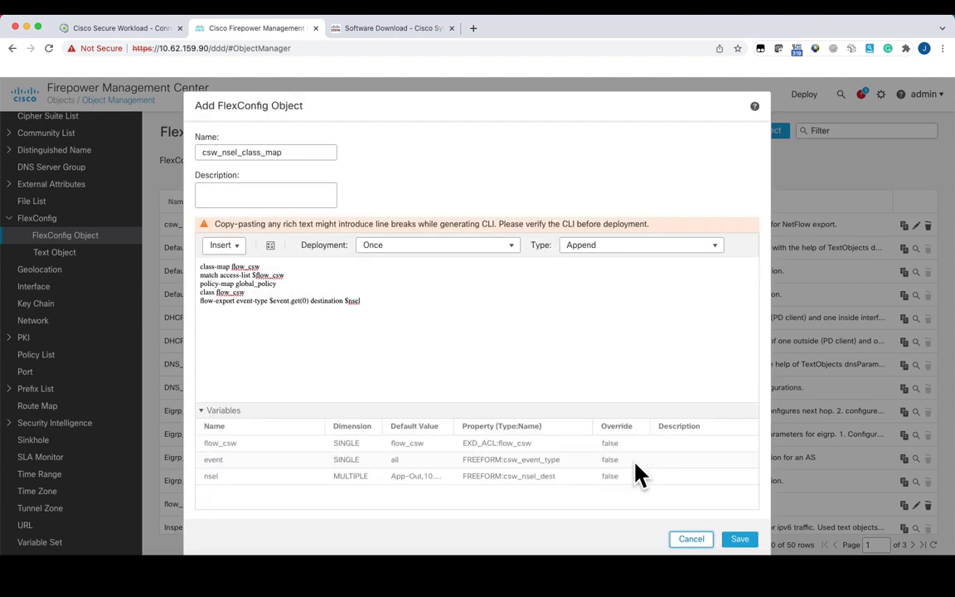
# Check the nsel variable's full default value and append ".get(1)" to $nsel in the flow-export line.
pyautogui.moveTo(345, 297); pyautogui.dragTo(369, 298)
pyautogui.click(369, 298)
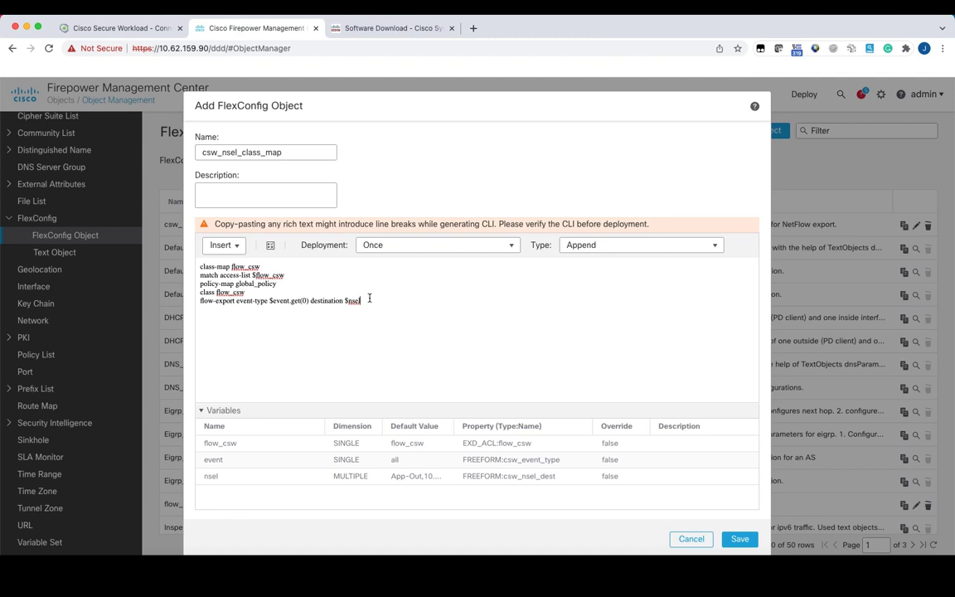
pyautogui.moveTo(452, 426); pyautogui.dragTo(518, 429)
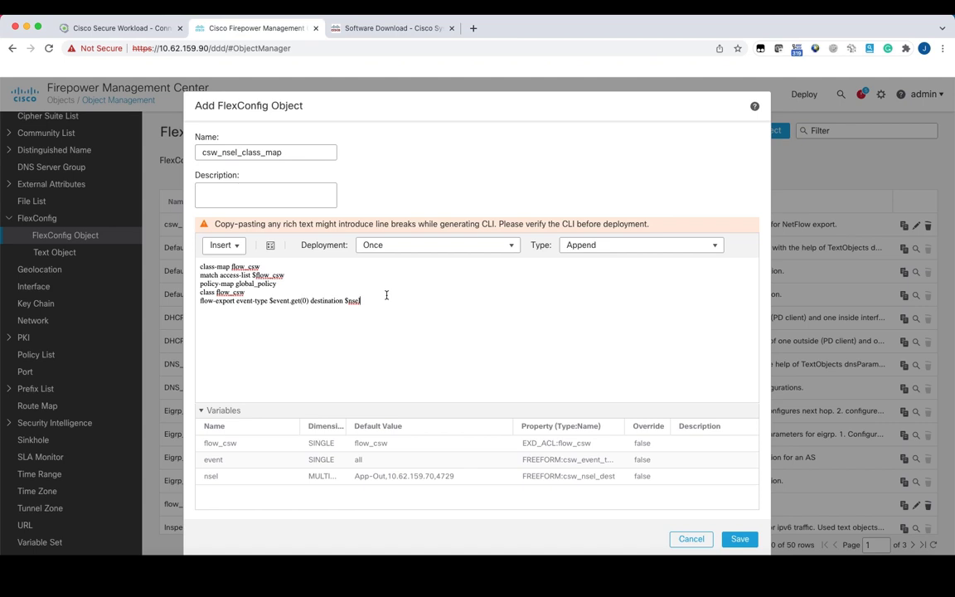
pyautogui.write('.get(1)')
# Set the deployment of csw_nsel_class_map to Everytime and save the FlexConfig object.
pyautogui.click(510, 245)
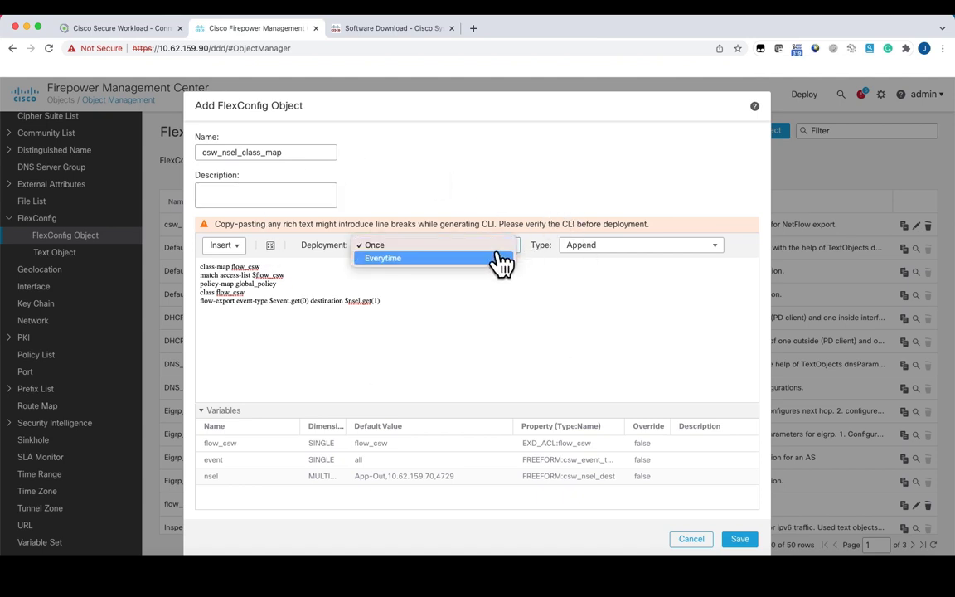
pyautogui.click(500, 263)
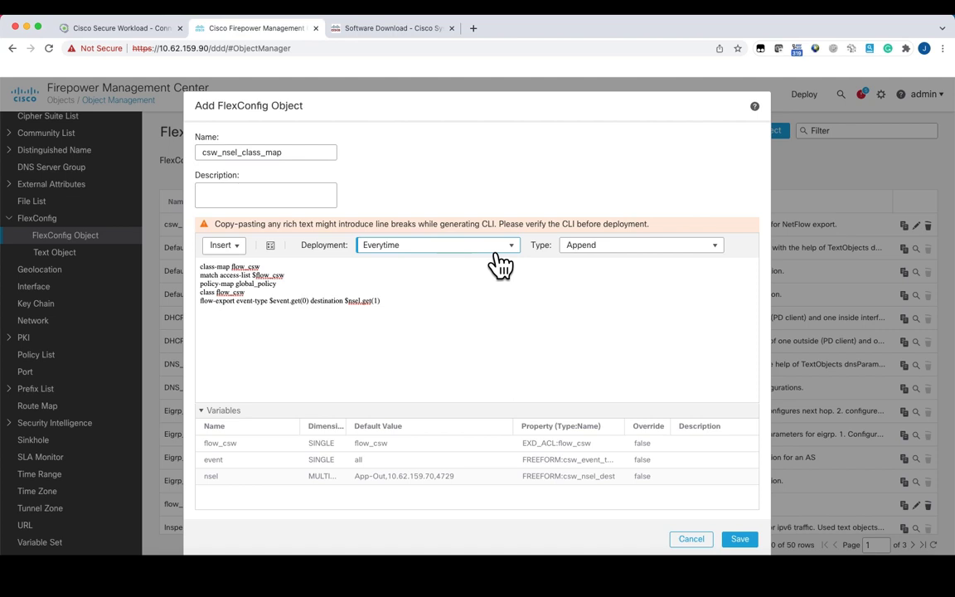
pyautogui.moveTo(286, 153); pyautogui.dragTo(201, 153)
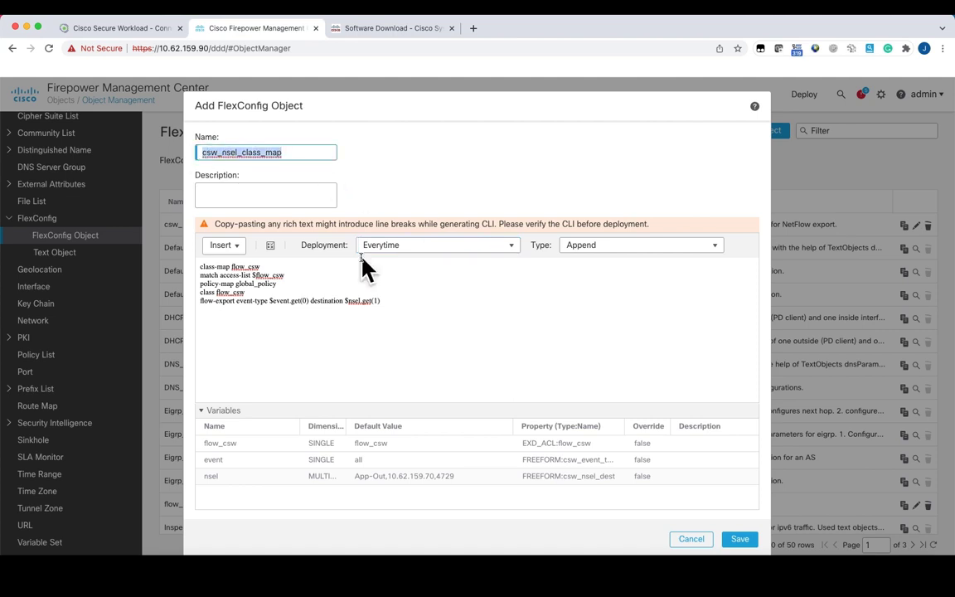
pyautogui.click(738, 540)
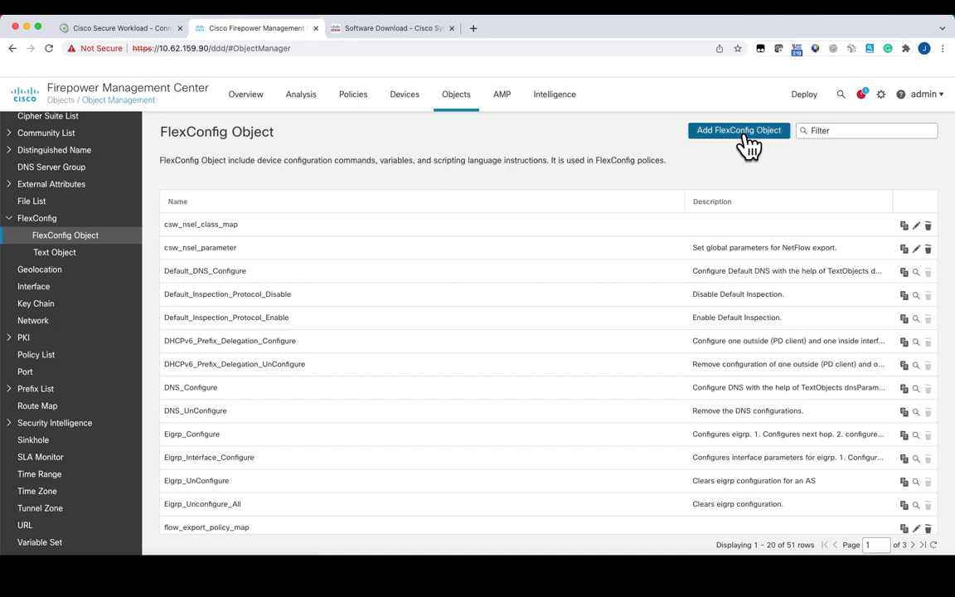
# Start a FlexConfig object named csw_nsel_flow_dest containing the command text "flow-export destionation".
pyautogui.click(740, 133)
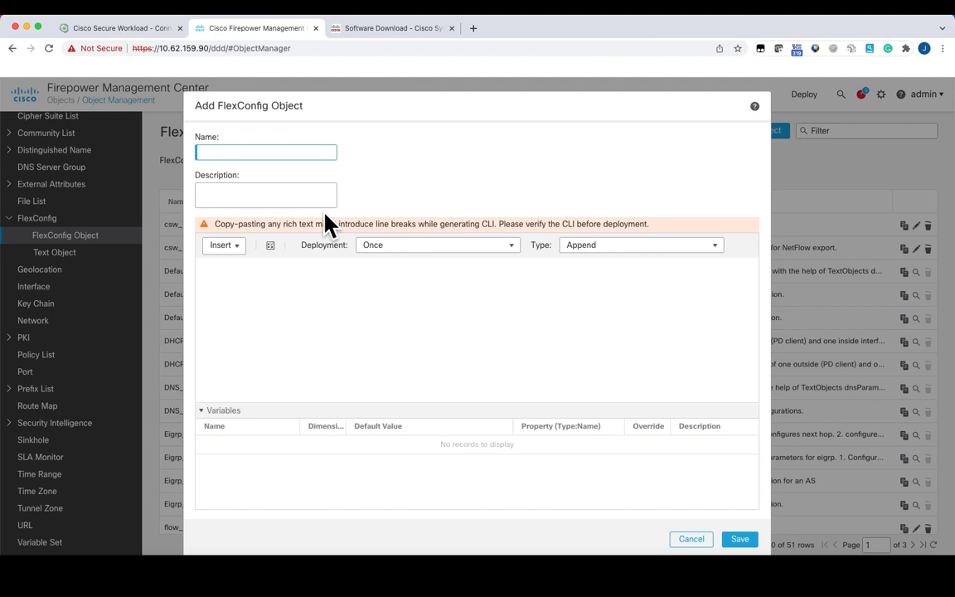
pyautogui.write('csw_nsel_flow)dest')
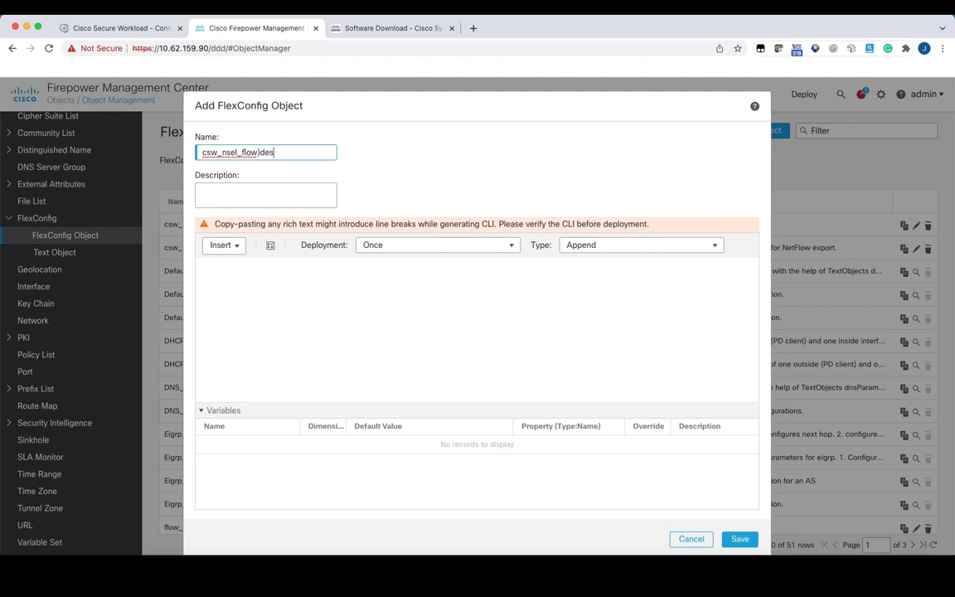
pyautogui.press('BackSpace')
pyautogui.press('BackSpace')
pyautogui.press('BackSpace')
pyautogui.press('BackSpace')
pyautogui.press('BackSpace')
pyautogui.write('_dest')
pyautogui.click(327, 280)
pyautogui.write('flow')
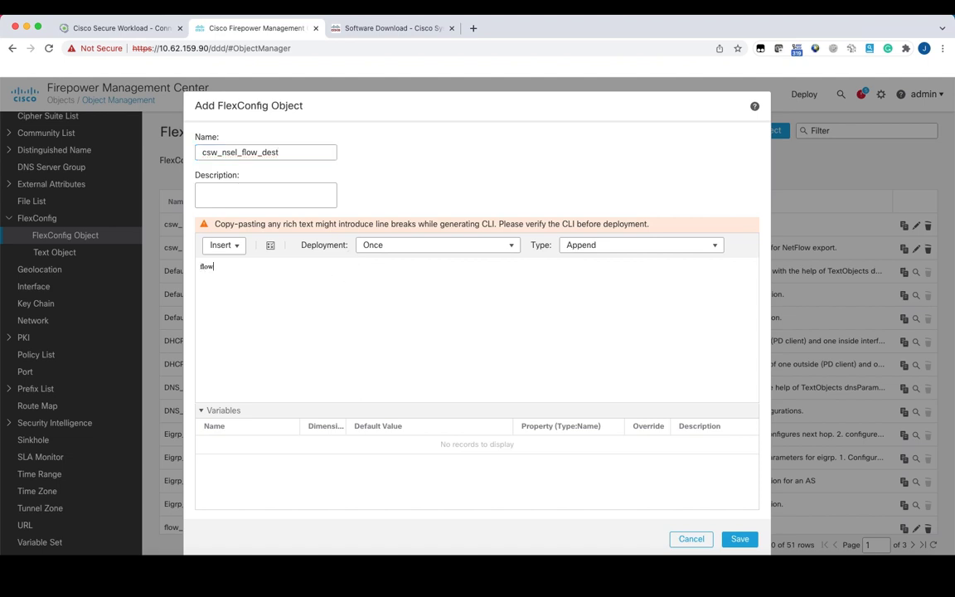
pyautogui.write('-export destionation')
# Insert the text object csw_nsel_dest into the csw_nsel_flow_dest command as a variable named nsel.
pyautogui.click(238, 247)
pyautogui.moveTo(270, 265)
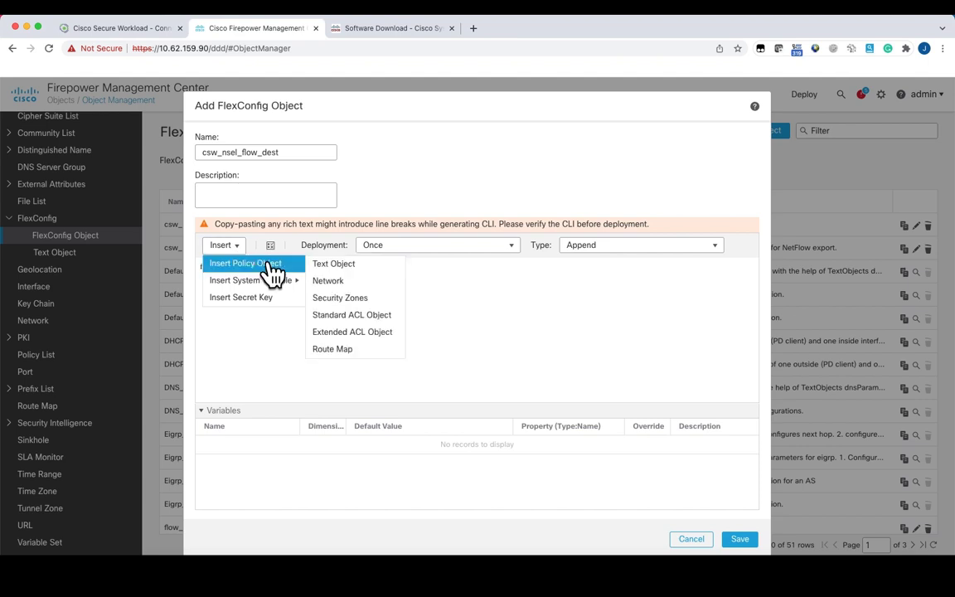
pyautogui.click(357, 264)
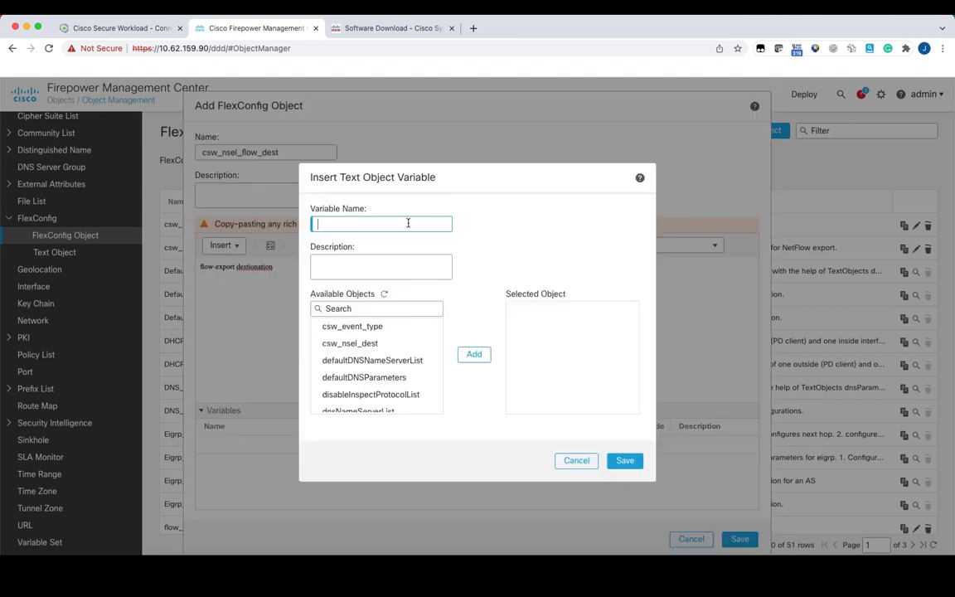
pyautogui.click(377, 344)
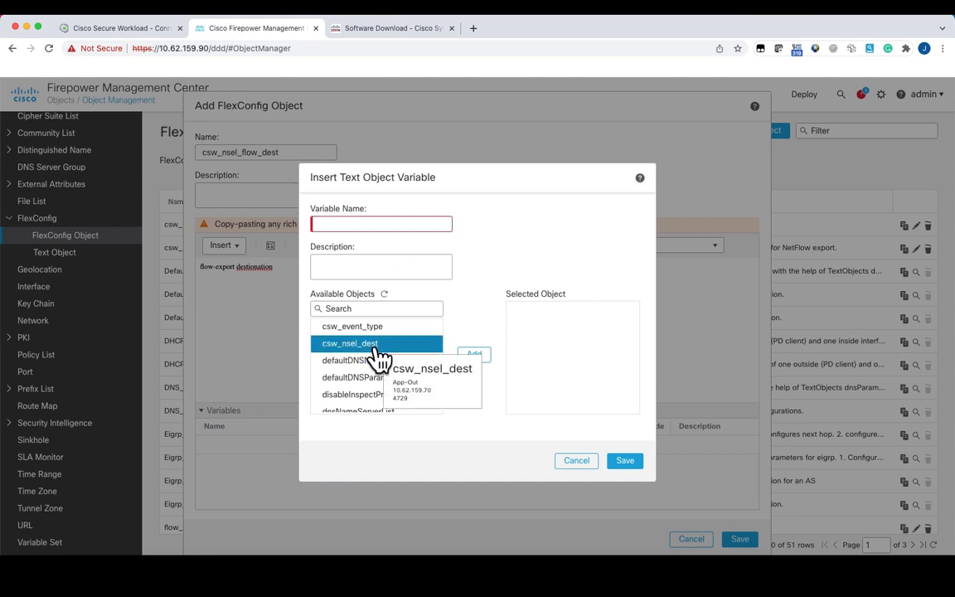
pyautogui.click(480, 355)
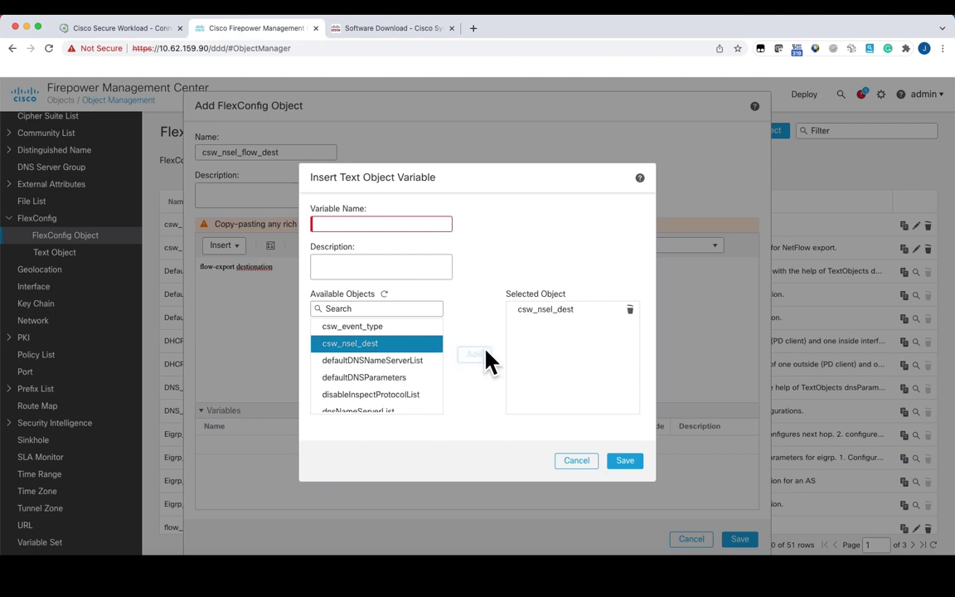
pyautogui.click(383, 226)
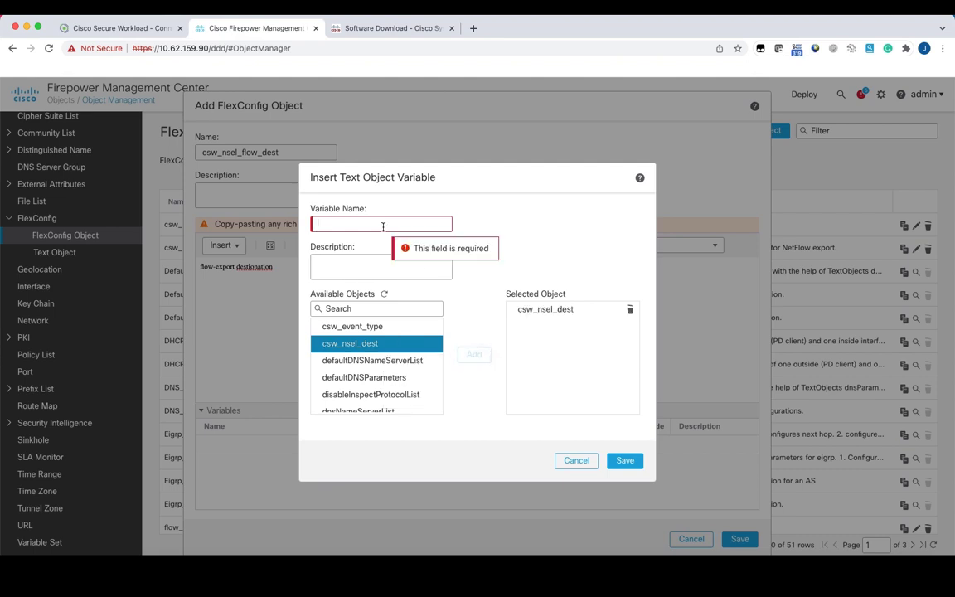
pyautogui.write('nsel')
pyautogui.click(625, 462)
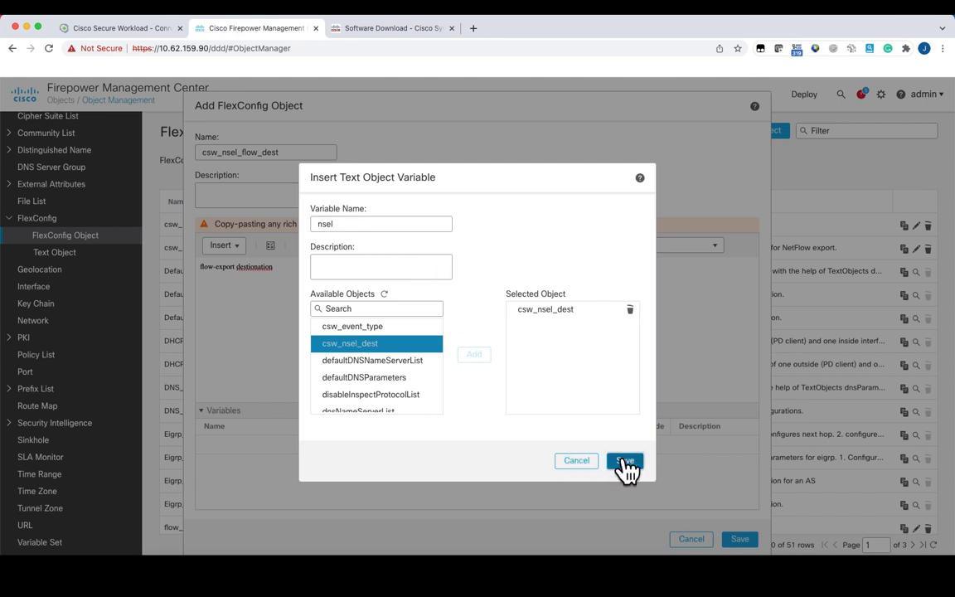
# Correct the misspelled word in the csw_nsel_flow_dest command so that it reads "flow-export destination".
pyautogui.click(273, 268)
pyautogui.press('BackSpace')
pyautogui.press('BackSpace')
pyautogui.press('BackSpace')
pyautogui.press('BackSpace')
pyautogui.press('BackSpace')
pyautogui.press('BackSpace')
pyautogui.press('BackSpace')
pyautogui.write('mztion')
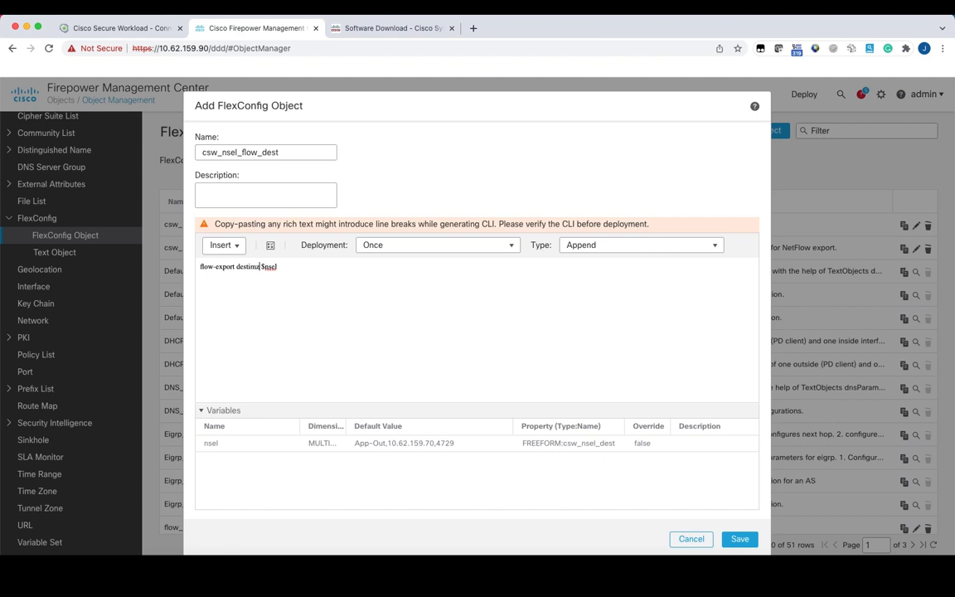
pyautogui.press('BackSpace')
pyautogui.press('BackSpace')
pyautogui.press('BackSpace')
pyautogui.press('BackSpace')
pyautogui.press('BackSpace')
pyautogui.press('BackSpace')
pyautogui.write('nation')
# Complete the command's arguments as "$nsel.get(0) $nsel.get(1) $nsel.get(2)" and save the csw_nsel_flow_dest FlexConfig object.
pyautogui.click(315, 296)
pyautogui.write('.get(0)')
pyautogui.write('$nsel.get(')
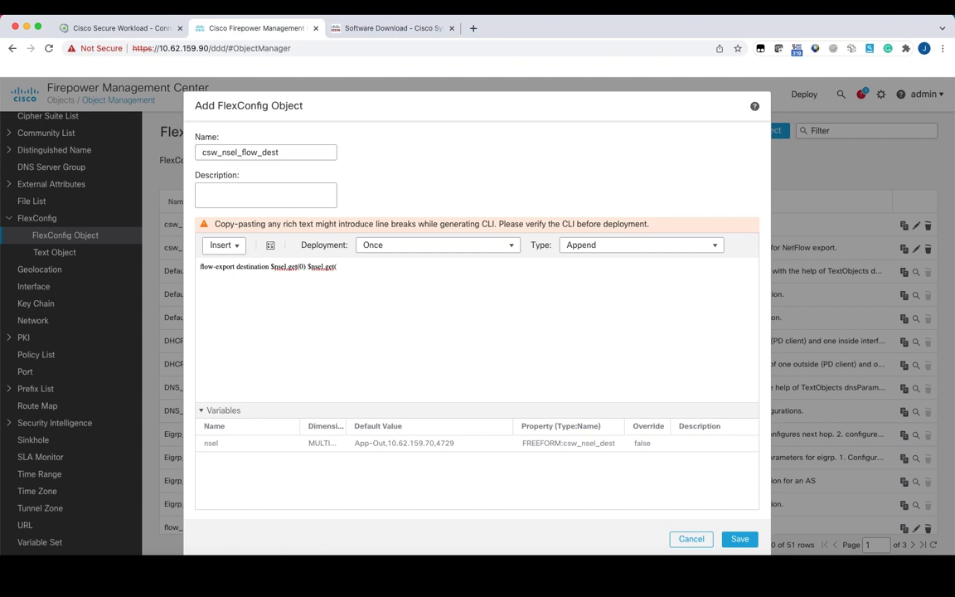
pyautogui.write('1) $n')
pyautogui.write('sel.get(2')
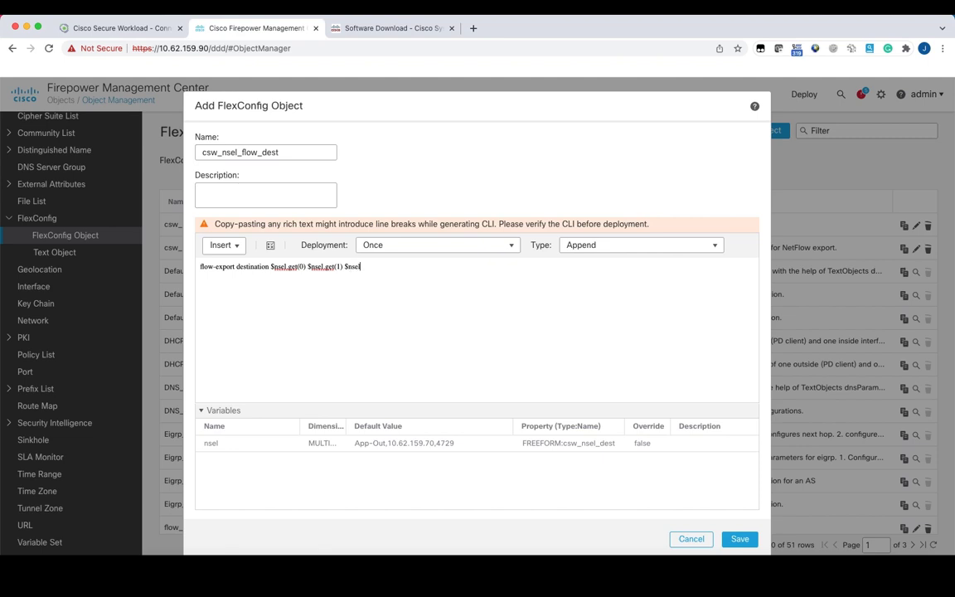
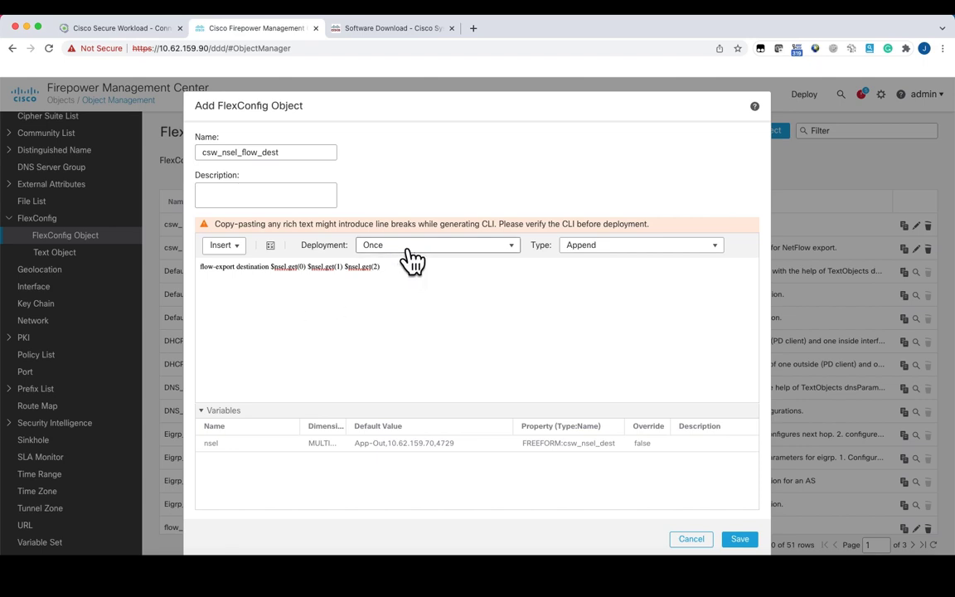
pyautogui.click(741, 541)
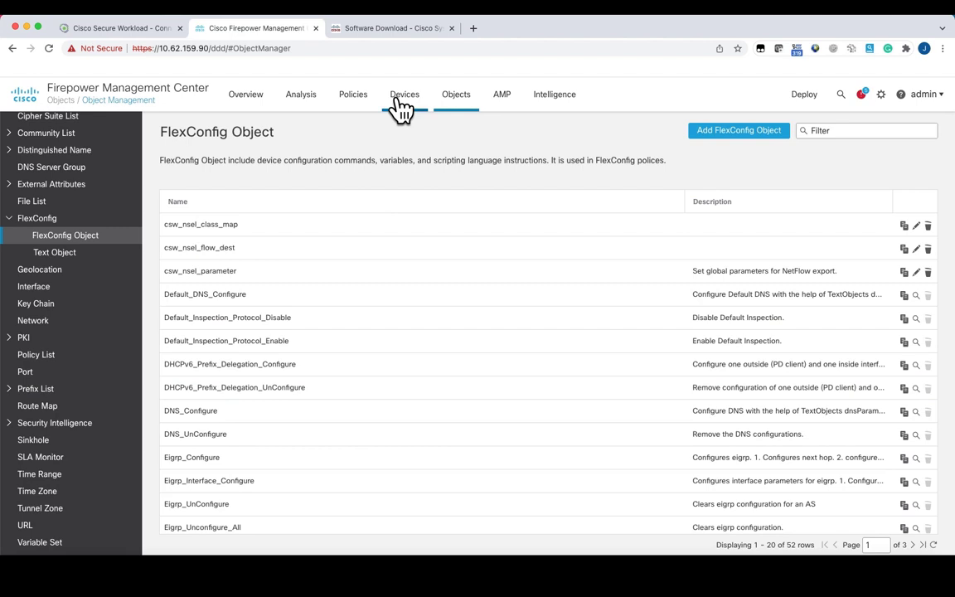
# Create a FlexConfig policy named CSW_flexconfig with FTD-DC-East-West as its targeted device.
pyautogui.moveTo(401, 107)
pyautogui.click(406, 211)
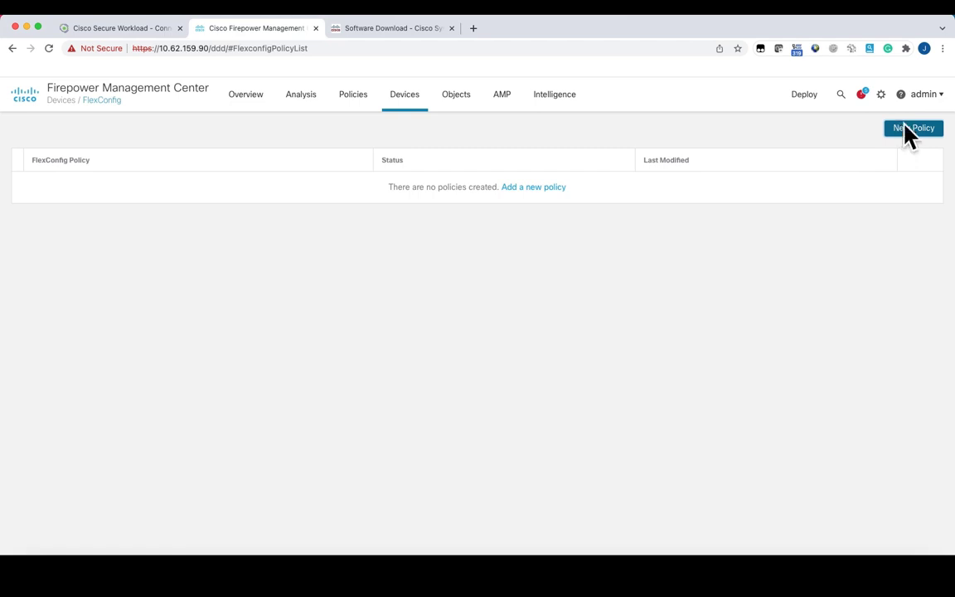
pyautogui.click(908, 134)
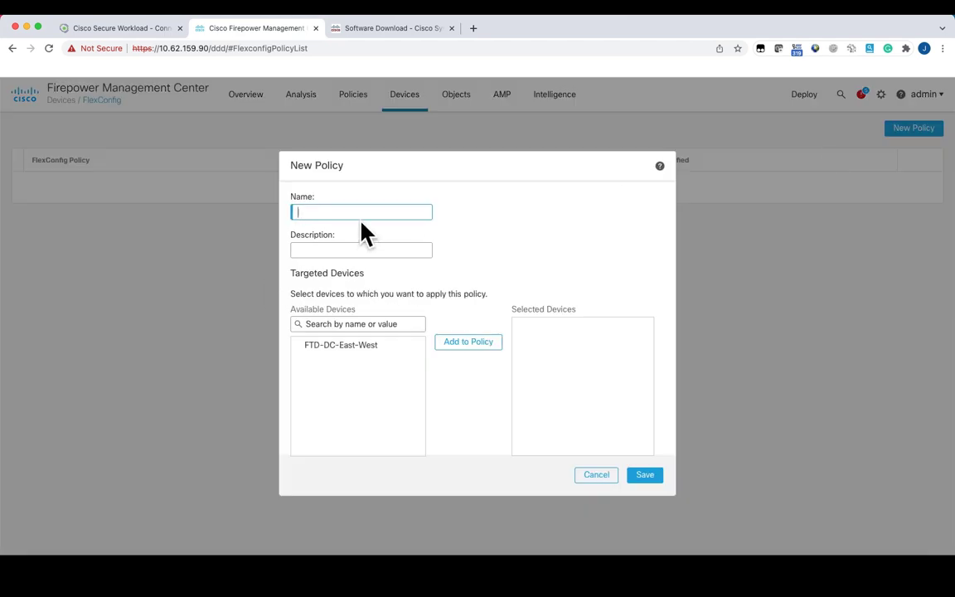
pyautogui.write('CSW_flexconfig')
pyautogui.click(388, 347)
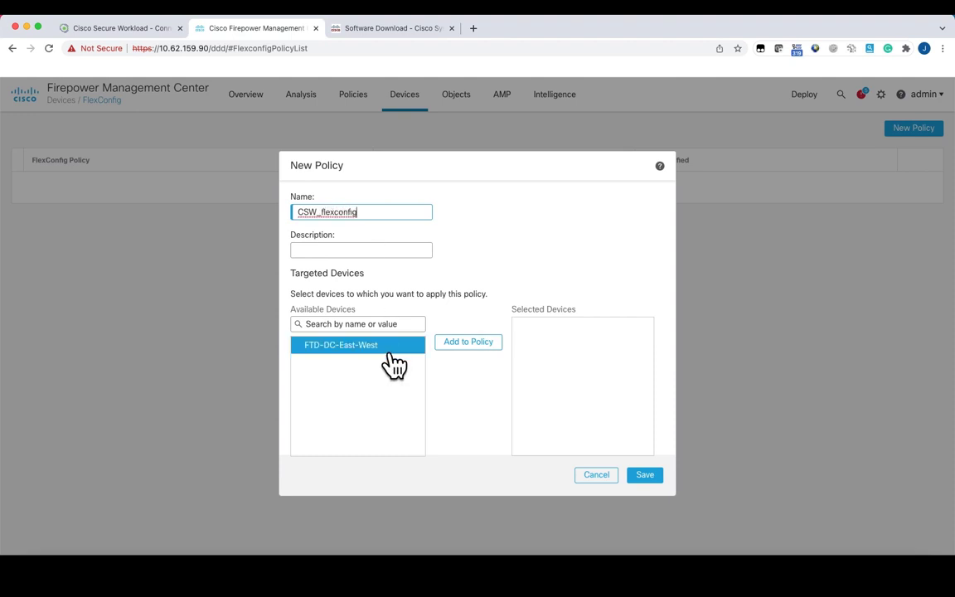
pyautogui.click(468, 344)
pyautogui.click(643, 479)
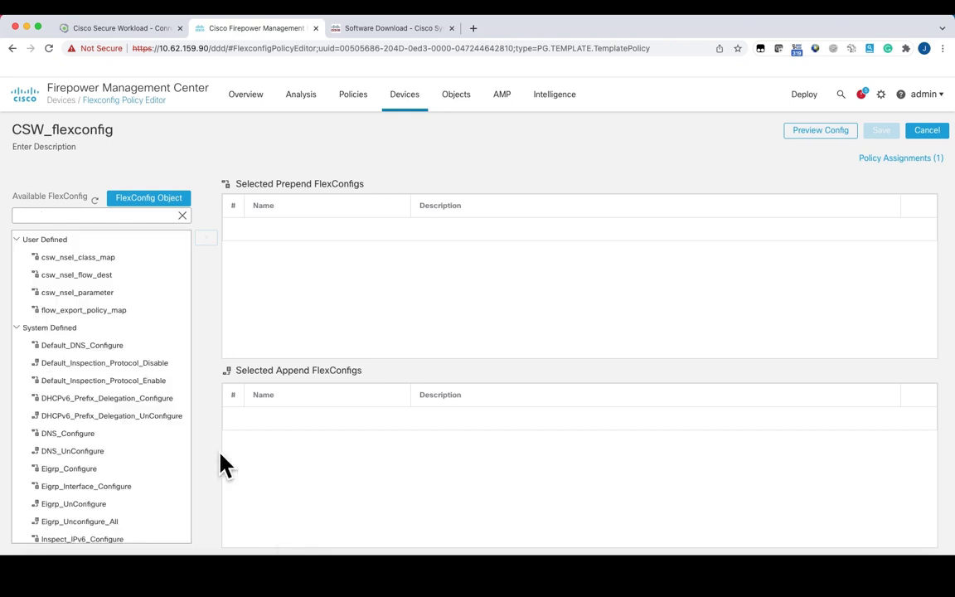
# Add csw_nsel_class_map, csw_nsel_flow_dest and csw_nsel_parameter to the CSW_flexconfig policy and save it.
pyautogui.click(133, 264)
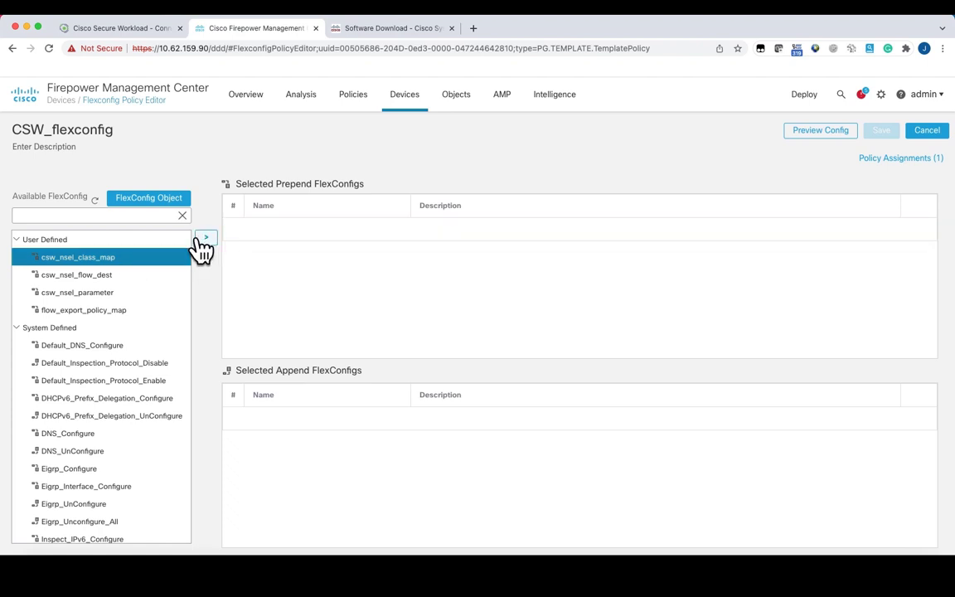
pyautogui.click(205, 242)
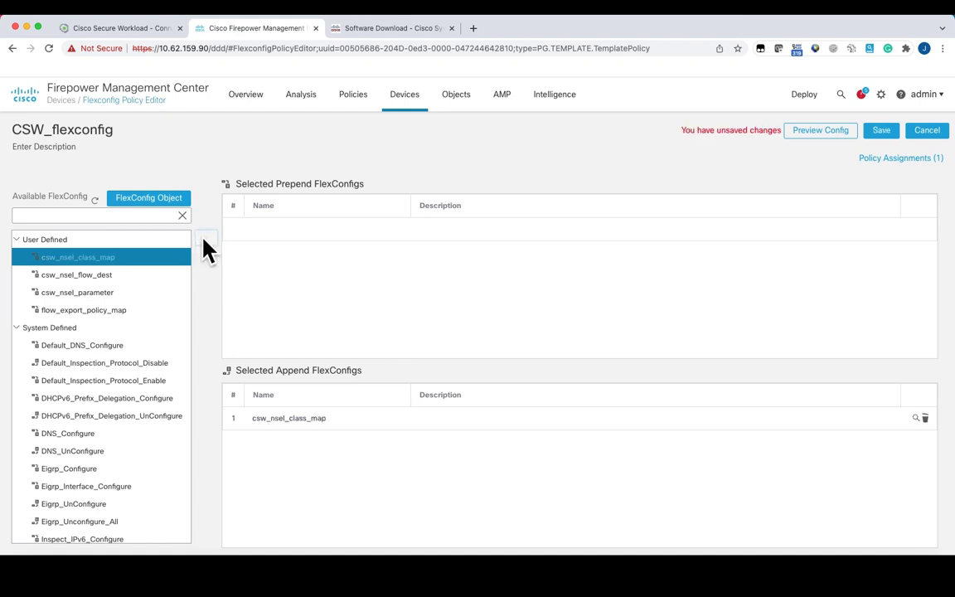
pyautogui.click(130, 275)
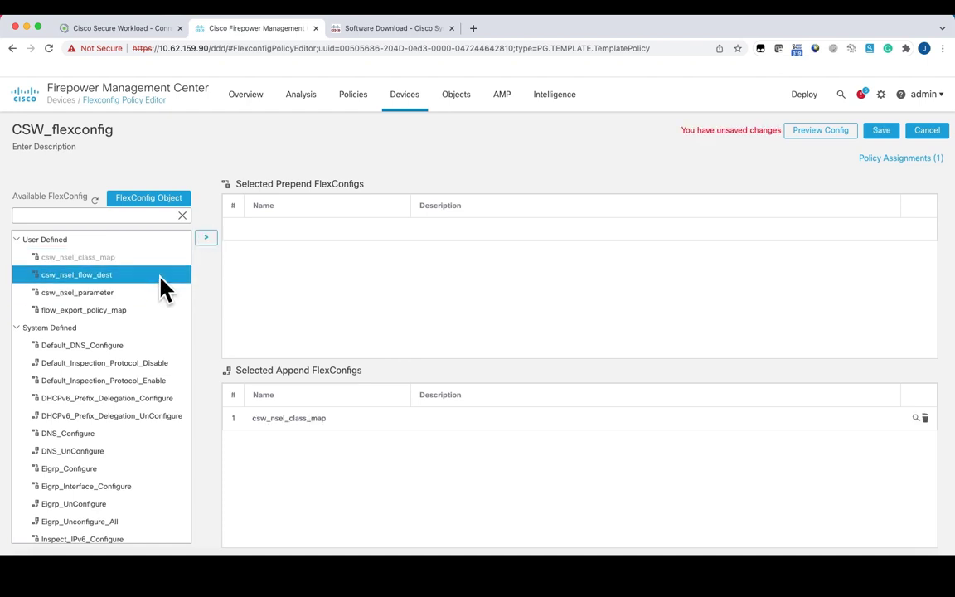
pyautogui.click(207, 240)
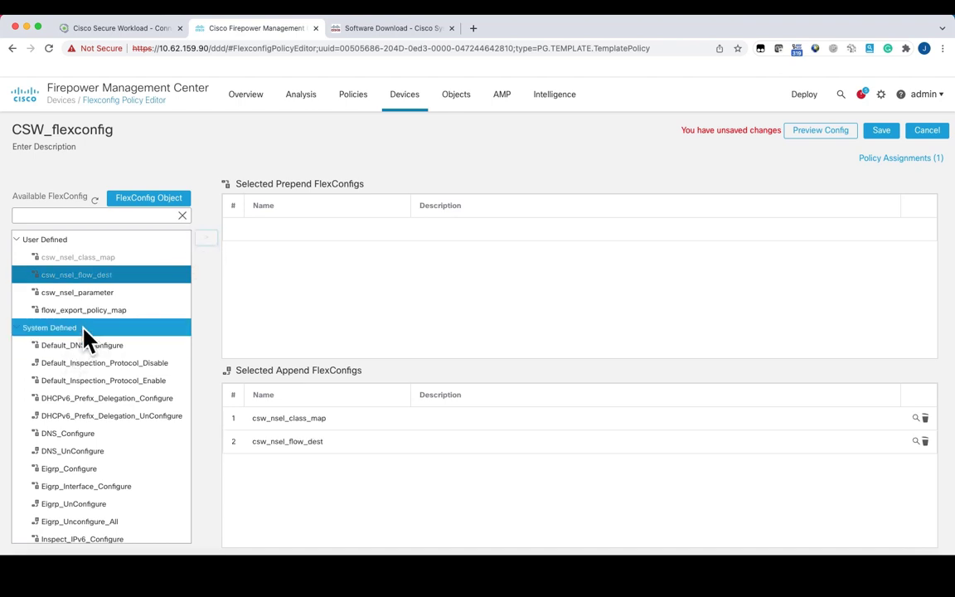
pyautogui.click(101, 294)
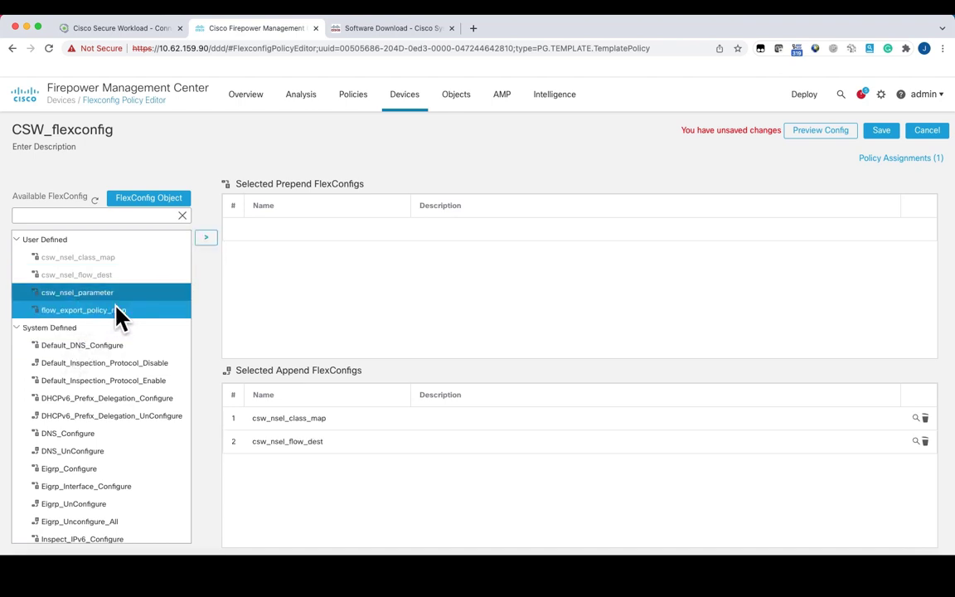
pyautogui.click(207, 243)
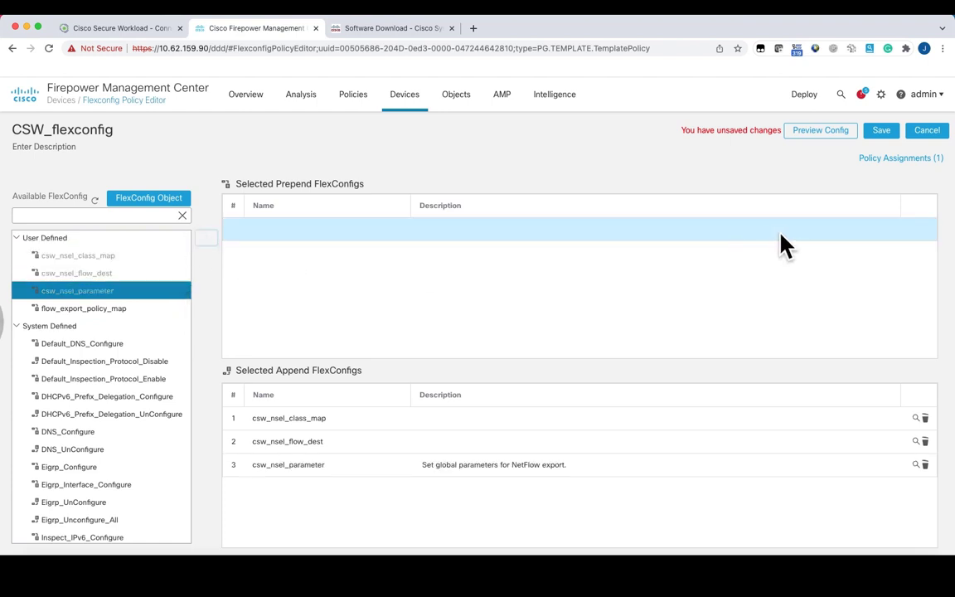
pyautogui.click(881, 132)
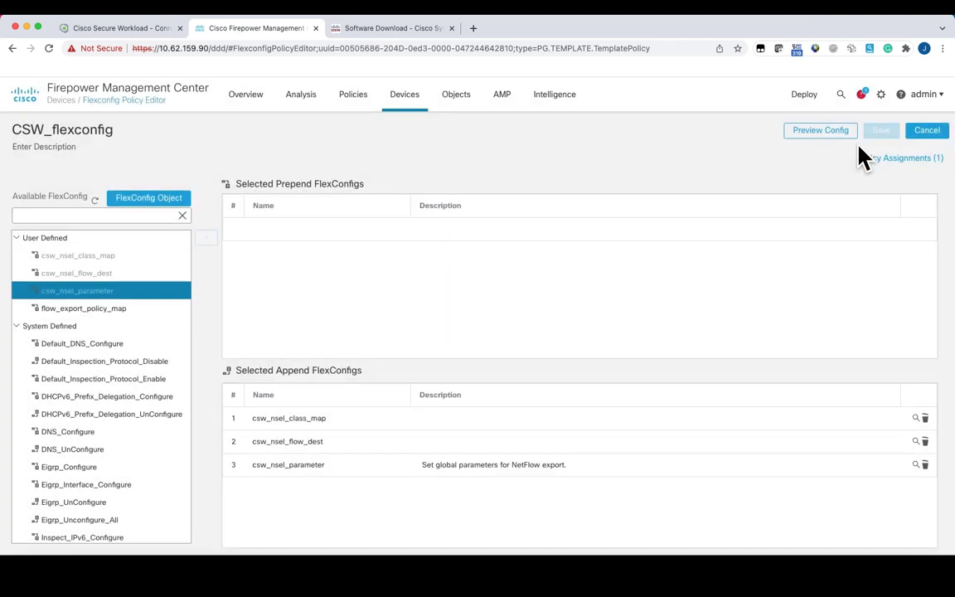
# Preview the generated configuration for FTD-DC-East-West and examine its flow_csw access-list line.
pyautogui.click(816, 130)
pyautogui.click(340, 227)
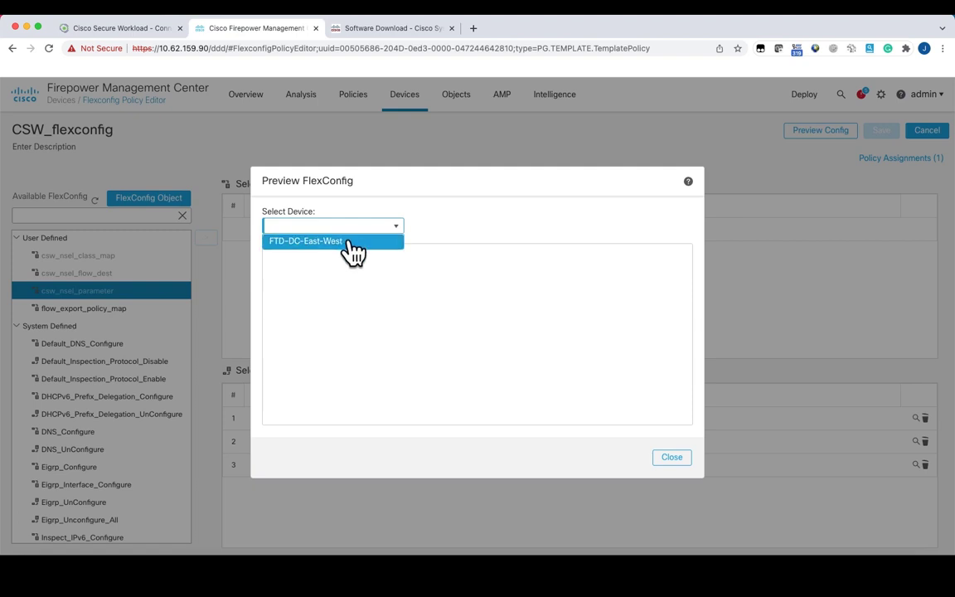
pyautogui.click(353, 241)
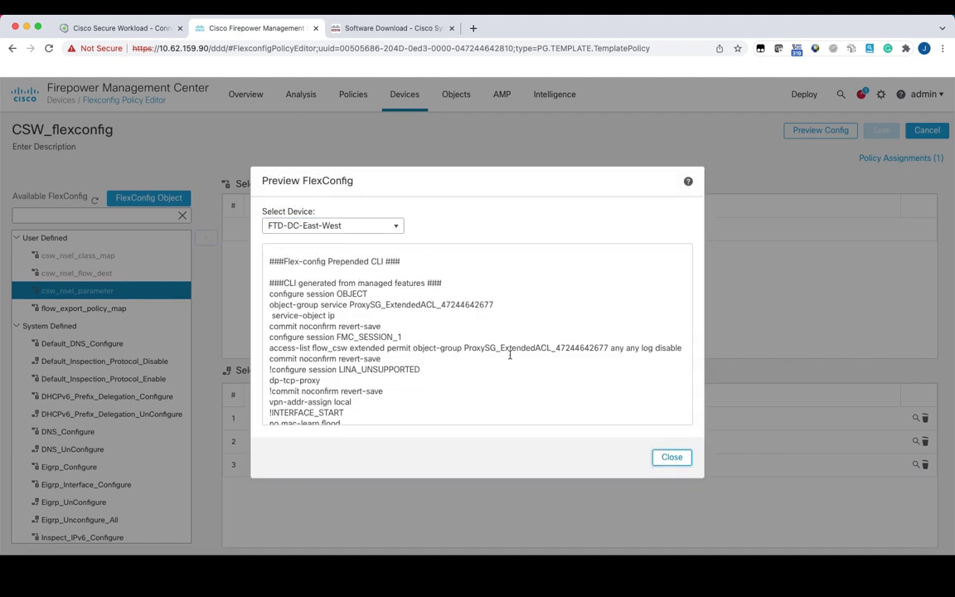
pyautogui.scroll(-3, 509, 354)
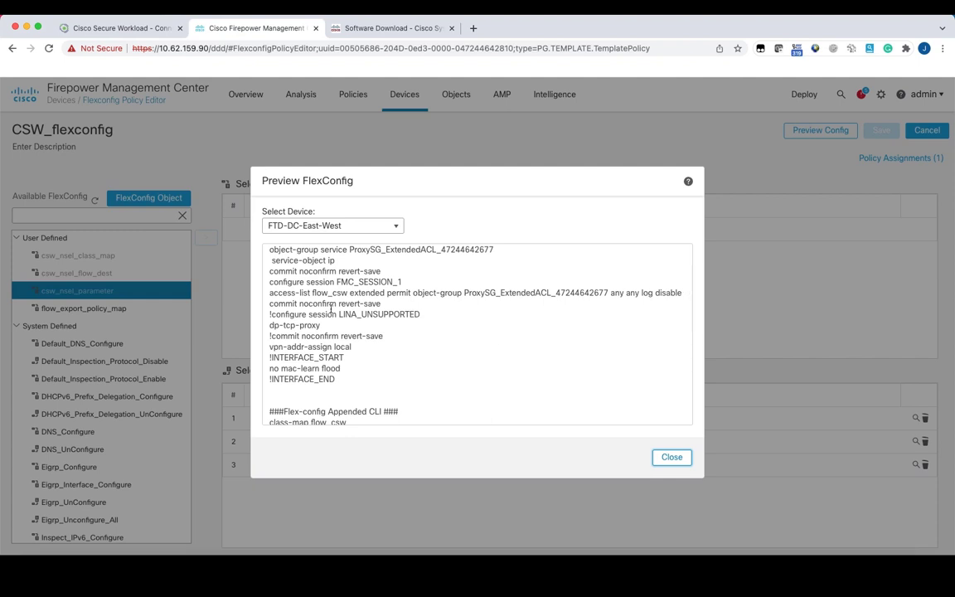
pyautogui.moveTo(269, 292); pyautogui.dragTo(684, 294)
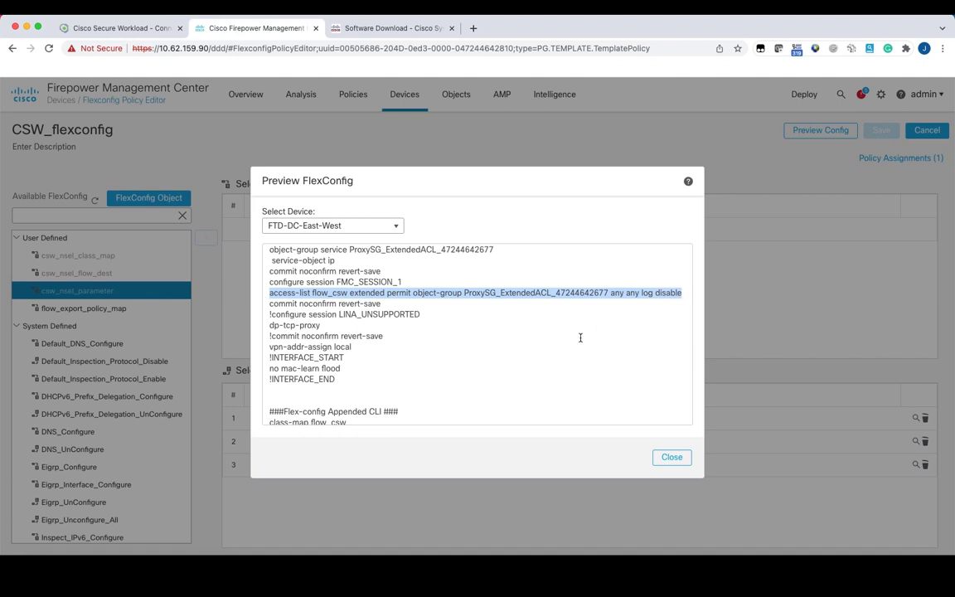
# Review the class-map, match access-list, policy-map and class lines in the preview's appended CLI.
pyautogui.scroll(-1, 550, 365)
pyautogui.scroll(-3, 550, 365)
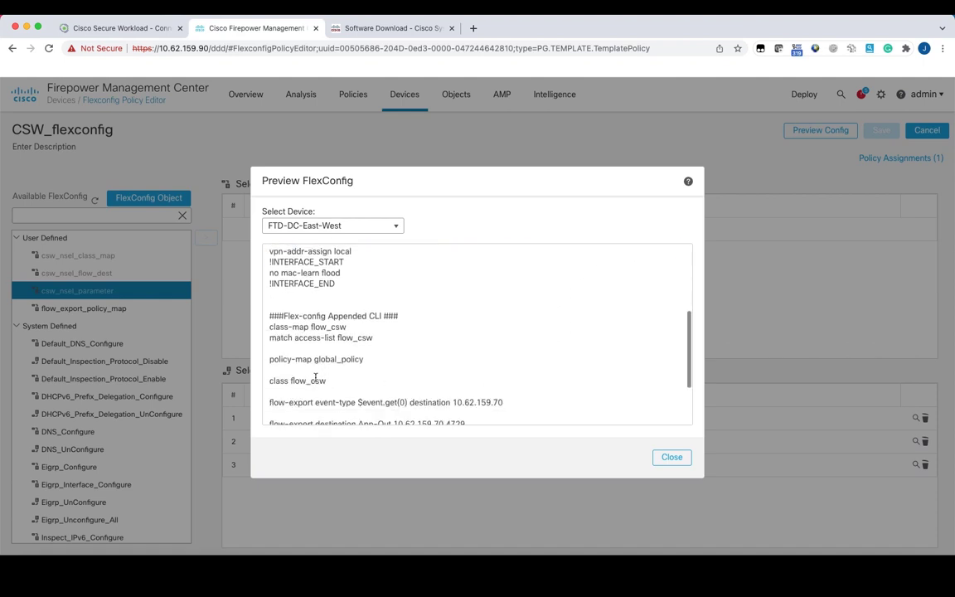
pyautogui.moveTo(269, 327); pyautogui.dragTo(355, 326)
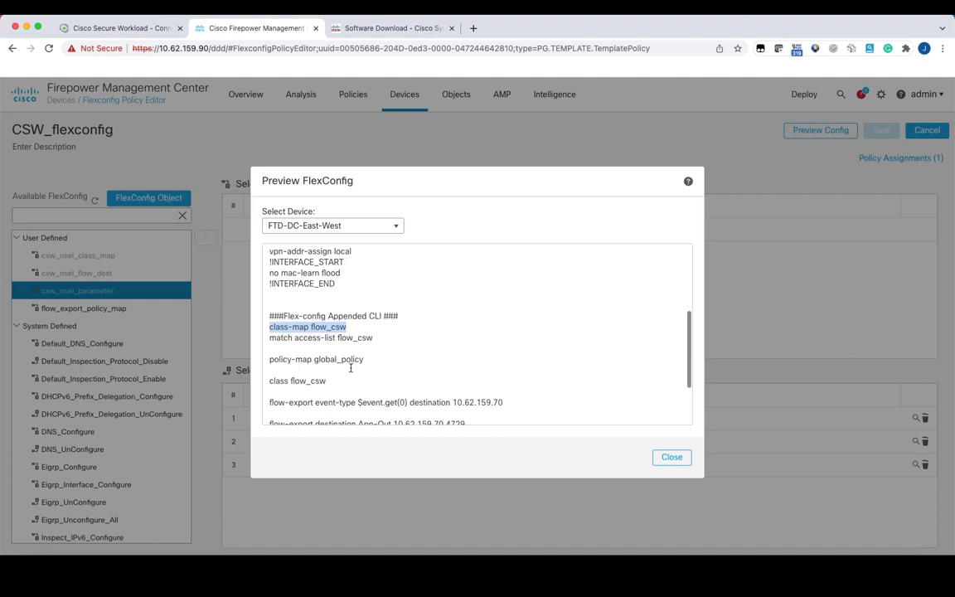
pyautogui.scroll(-1, 315, 327)
pyautogui.moveTo(270, 314); pyautogui.dragTo(376, 312)
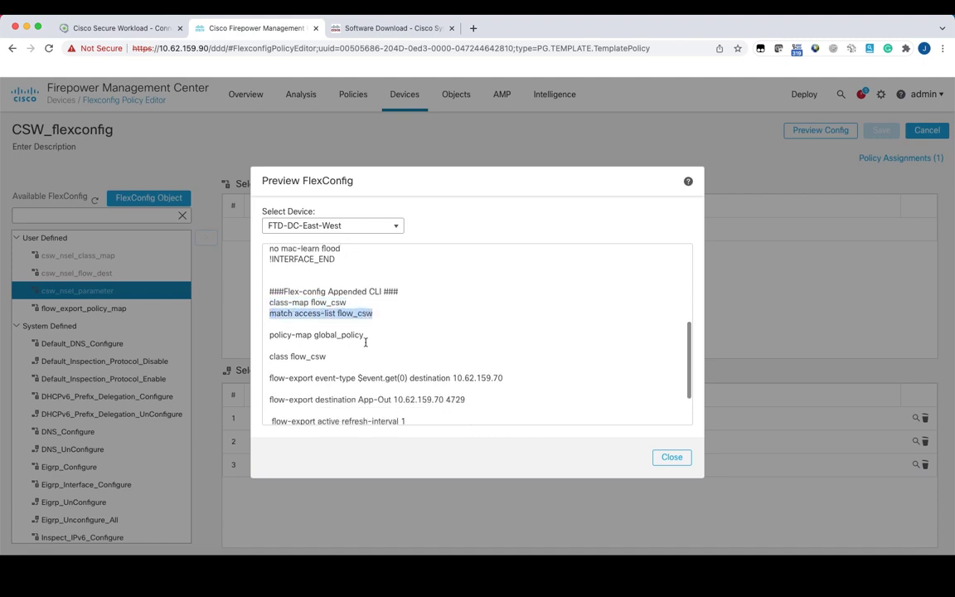
pyautogui.scroll(-3, 356, 336)
pyautogui.moveTo(274, 280); pyautogui.dragTo(362, 281)
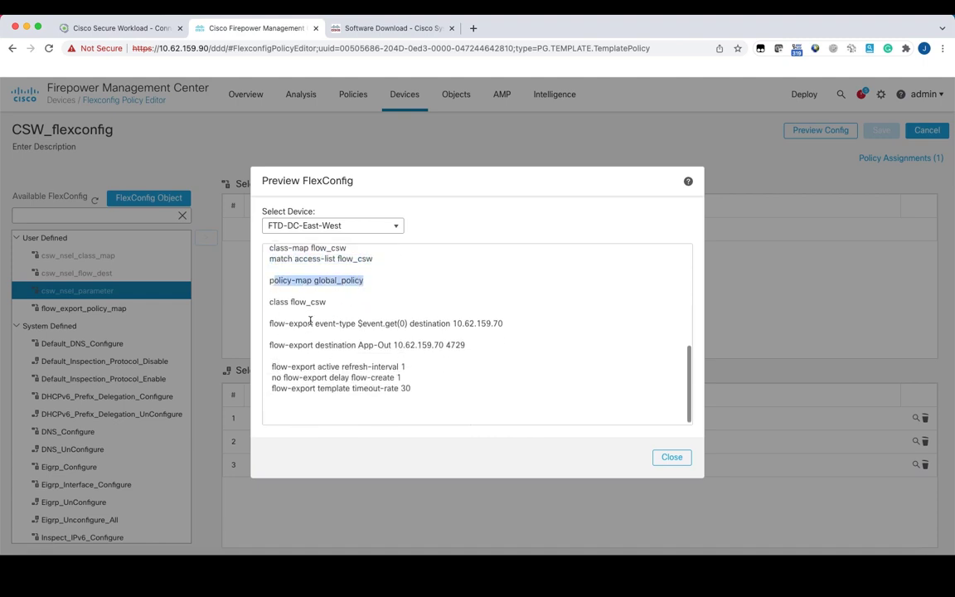
pyautogui.moveTo(274, 302); pyautogui.dragTo(328, 301)
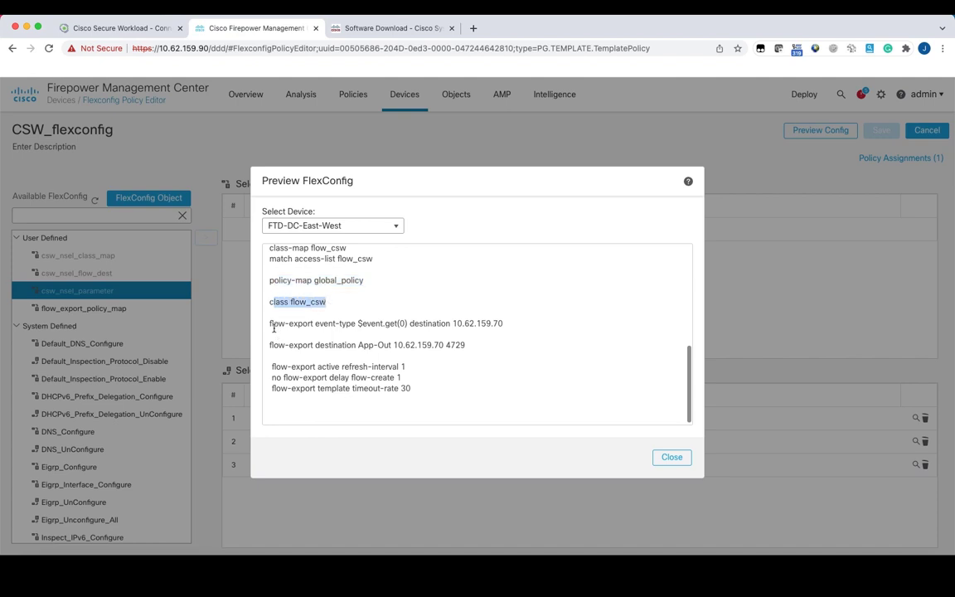
# Check the flow-export lines in the preview, especially the event-type variable, and close the preview.
pyautogui.moveTo(274, 323); pyautogui.dragTo(450, 323)
pyautogui.scroll(-1, 451, 379)
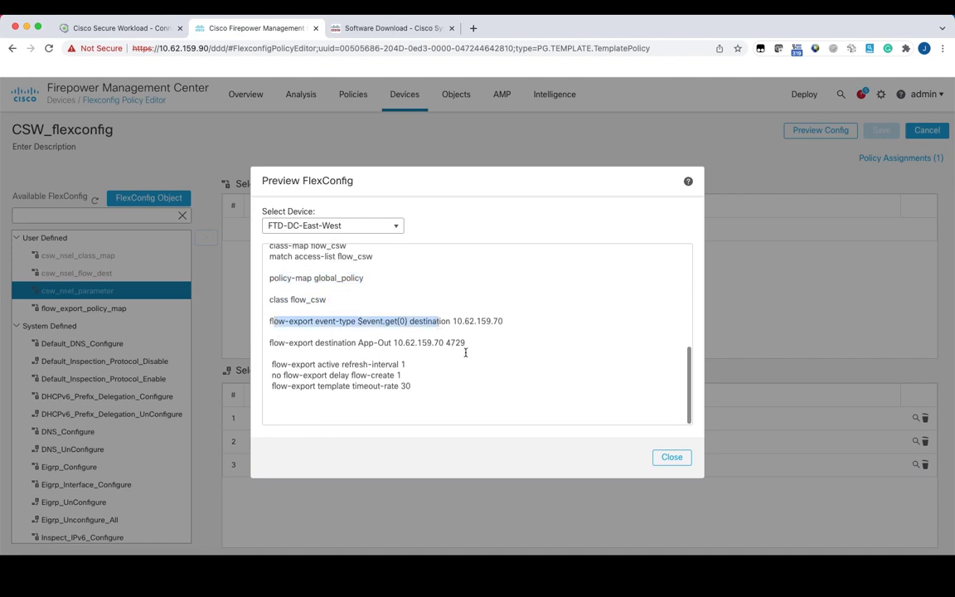
pyautogui.click(347, 338)
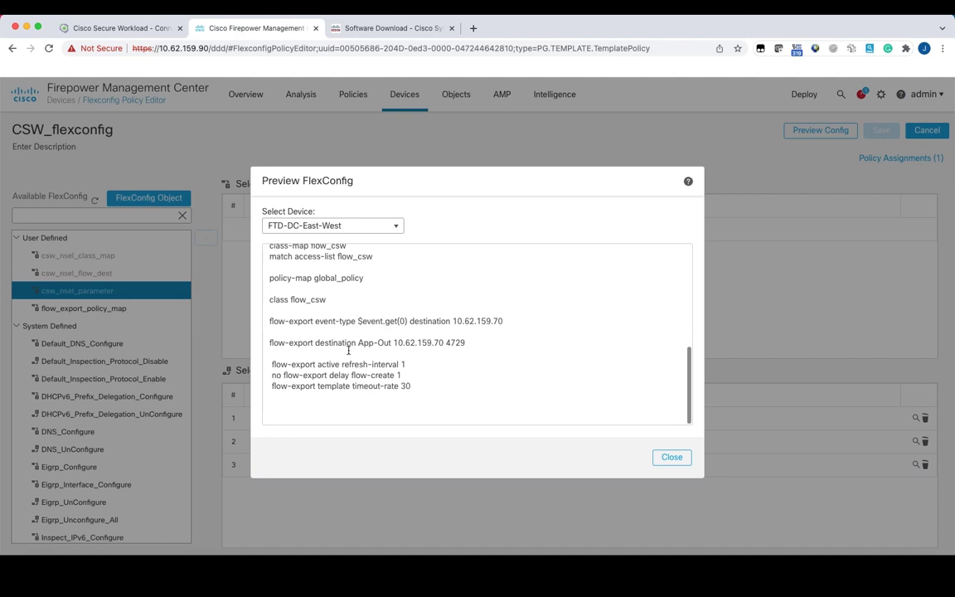
pyautogui.moveTo(357, 321); pyautogui.dragTo(407, 321)
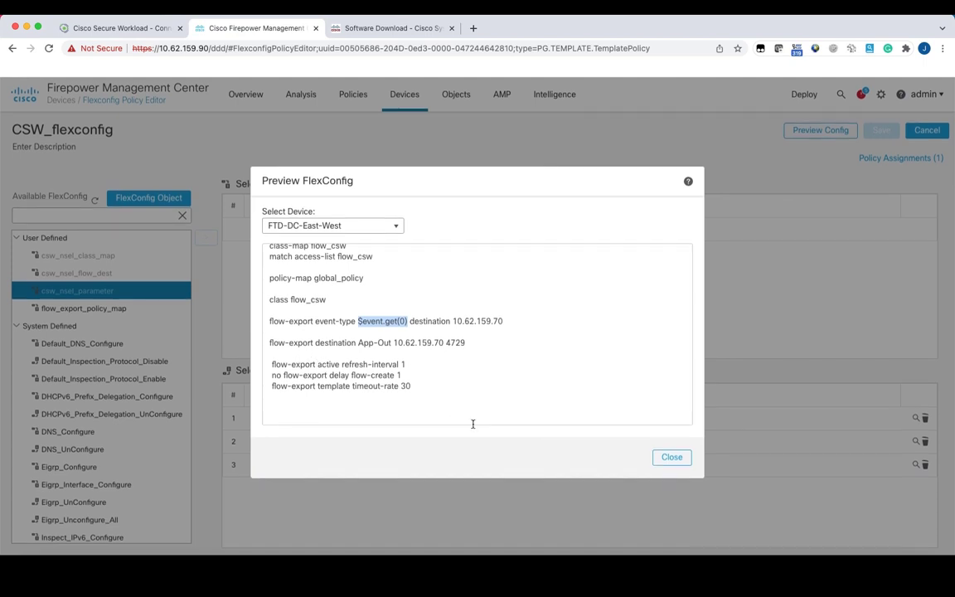
pyautogui.click(669, 457)
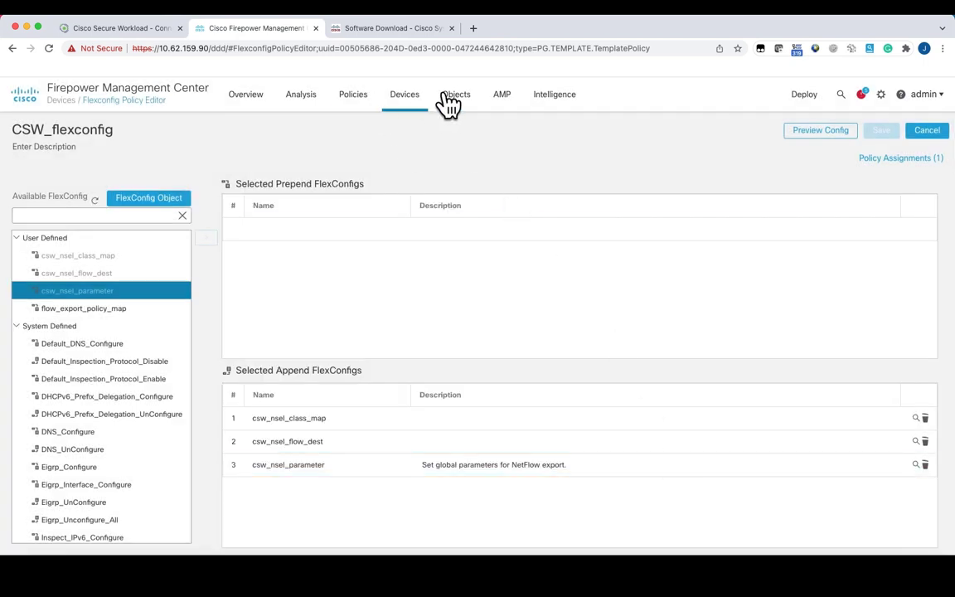
# Reopen the csw_nsel_class_map FlexConfig object and remove ".get(0)" from $event in its flow-export line.
pyautogui.moveTo(452, 101)
pyautogui.click(500, 130)
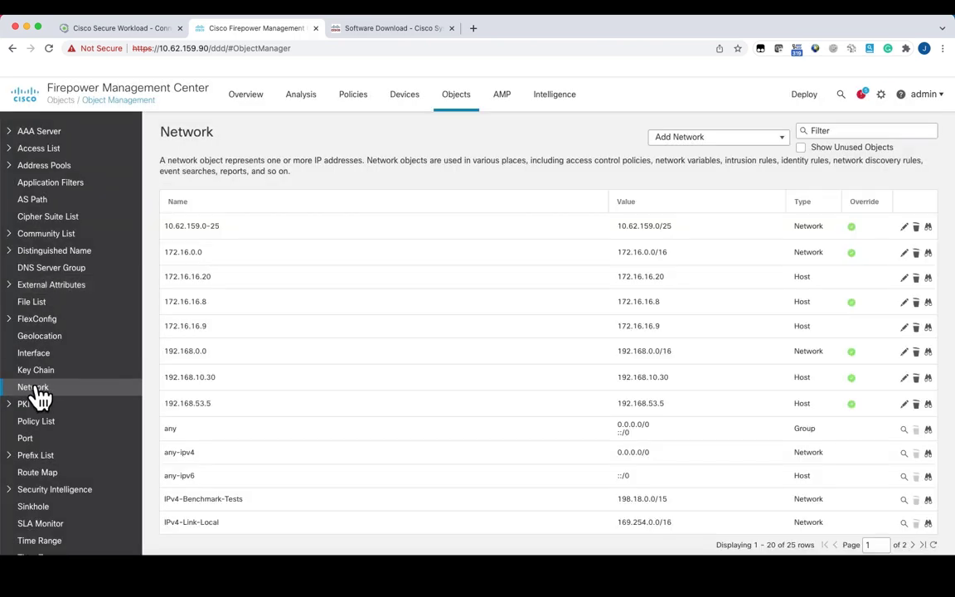
pyautogui.click(10, 320)
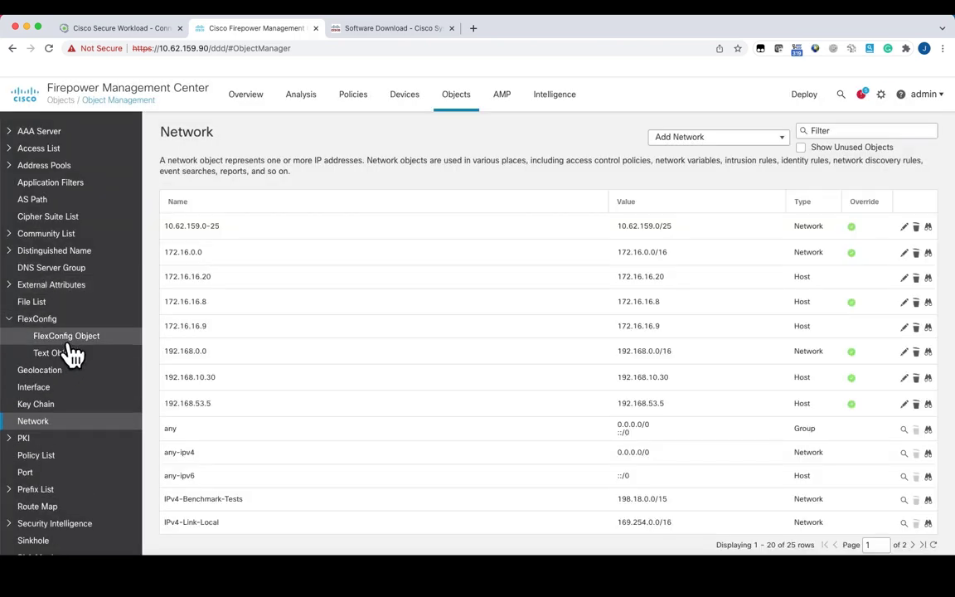
pyautogui.click(74, 340)
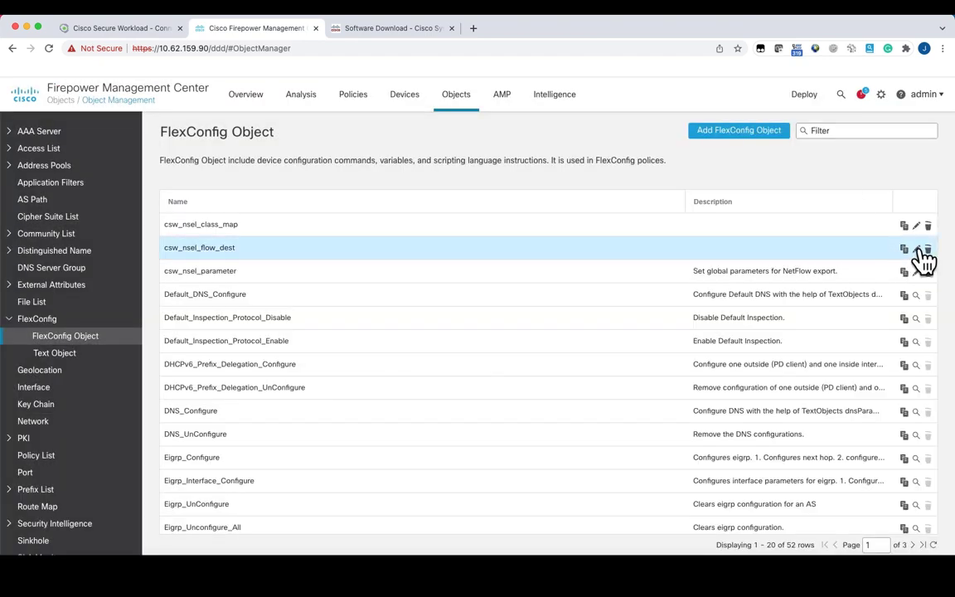
pyautogui.click(917, 226)
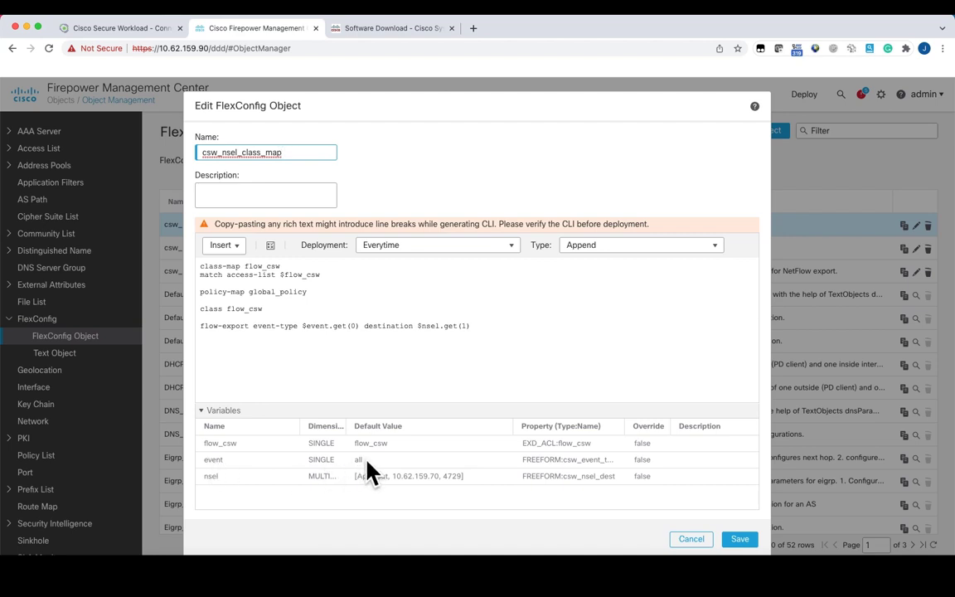
pyautogui.moveTo(358, 326); pyautogui.dragTo(333, 327)
pyautogui.write('g')
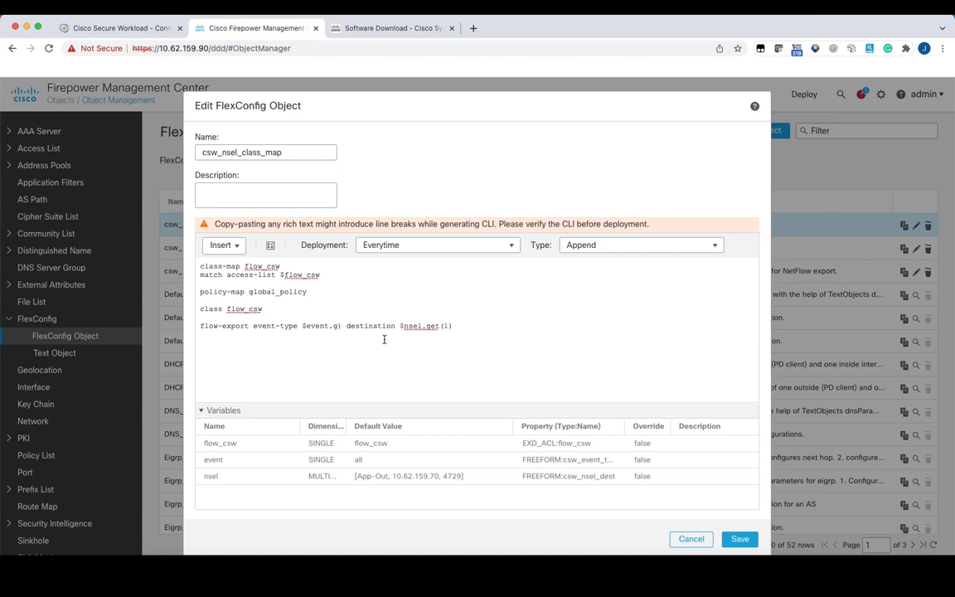
pyautogui.press('BackSpace')
pyautogui.press('BackSpace')
pyautogui.press('Delete')
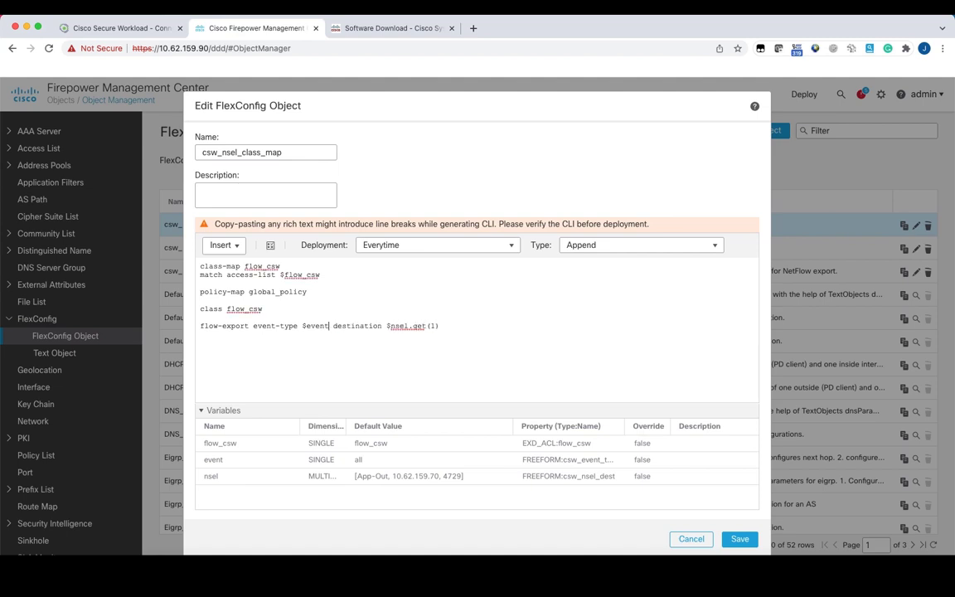
# Save the csw_nsel_class_map object and preview the CSW_flexconfig policy's generated configuration for FTD-DC-East-West.
pyautogui.click(740, 539)
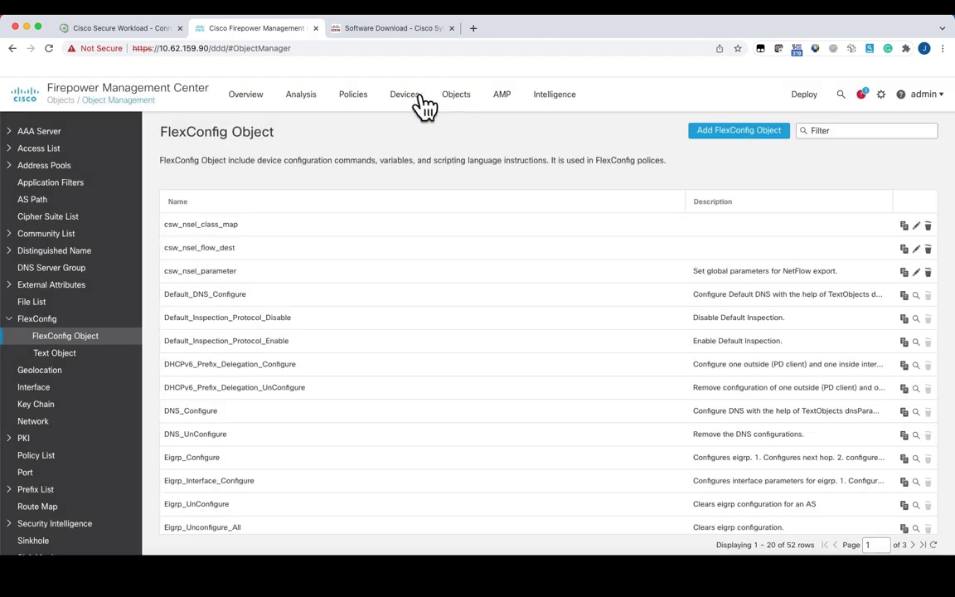
pyautogui.click(417, 97)
pyautogui.click(406, 209)
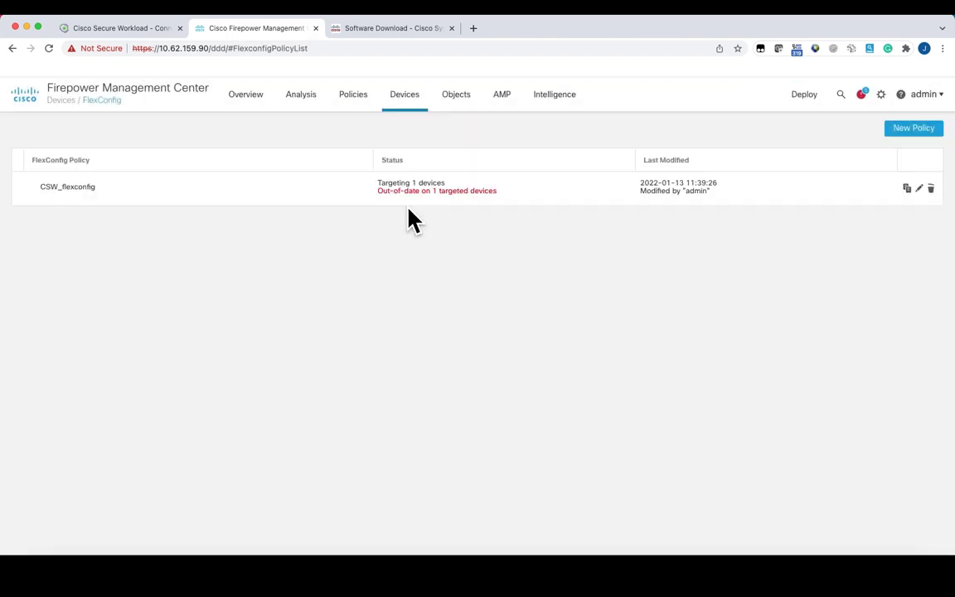
pyautogui.click(918, 189)
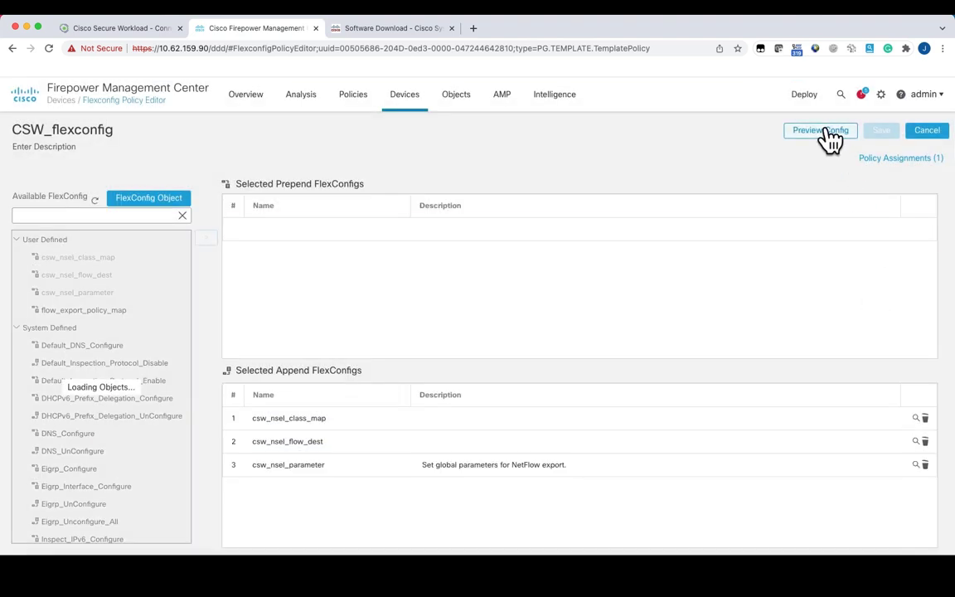
pyautogui.click(826, 135)
pyautogui.click(391, 226)
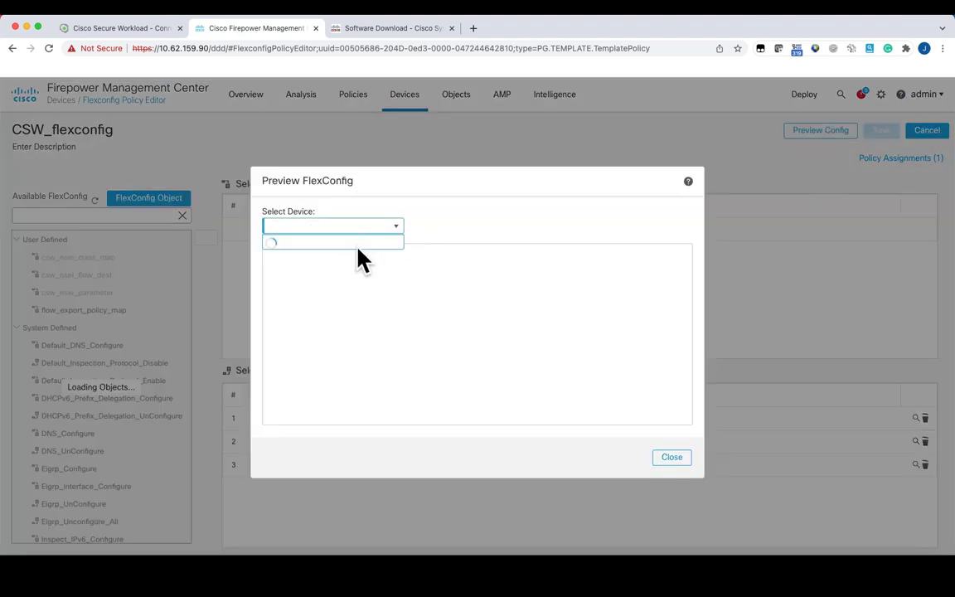
pyautogui.click(353, 241)
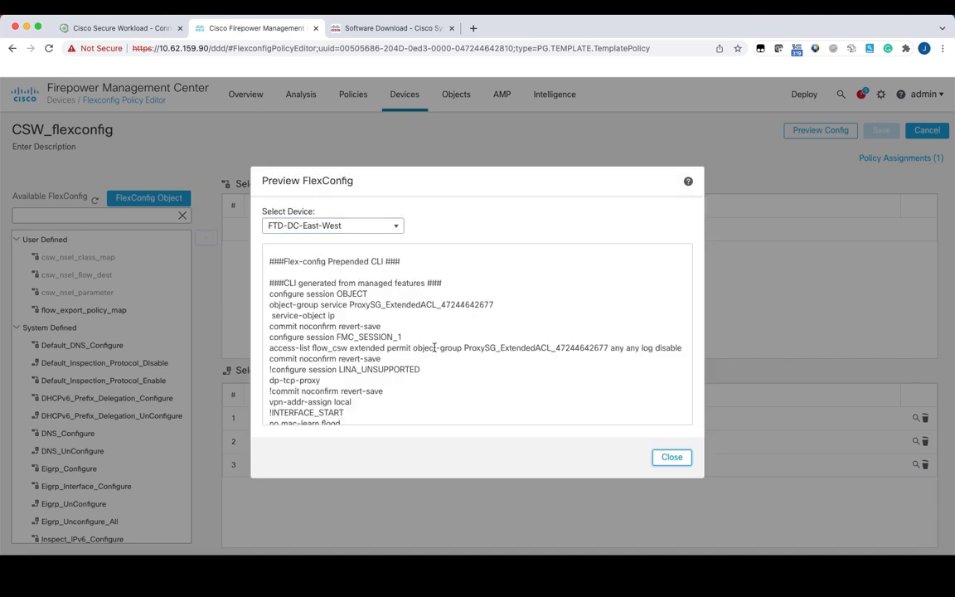
# Check the event type in the preview's appended flow-export lines and close the preview.
pyautogui.scroll(-15, 437, 347)
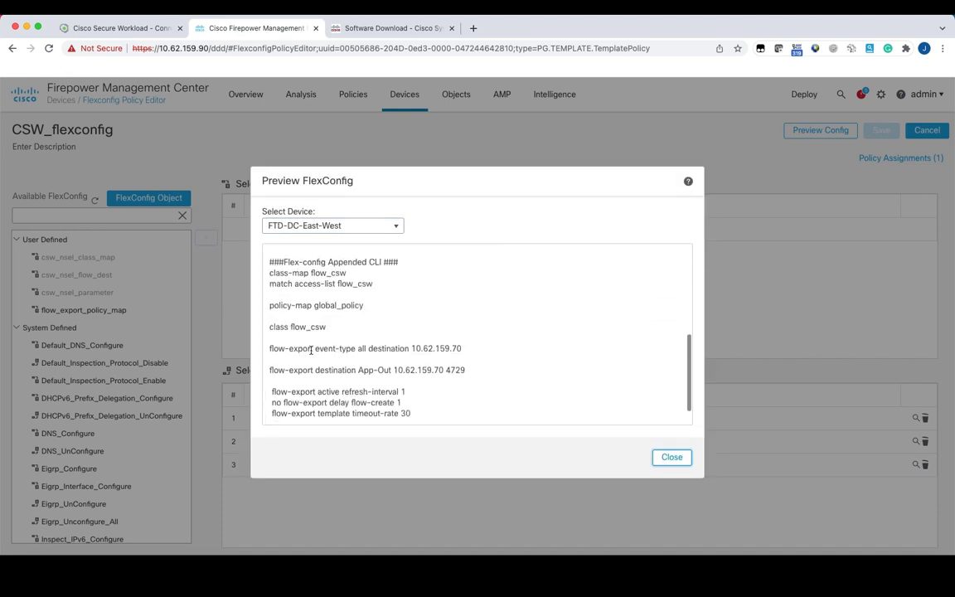
pyautogui.click(273, 350)
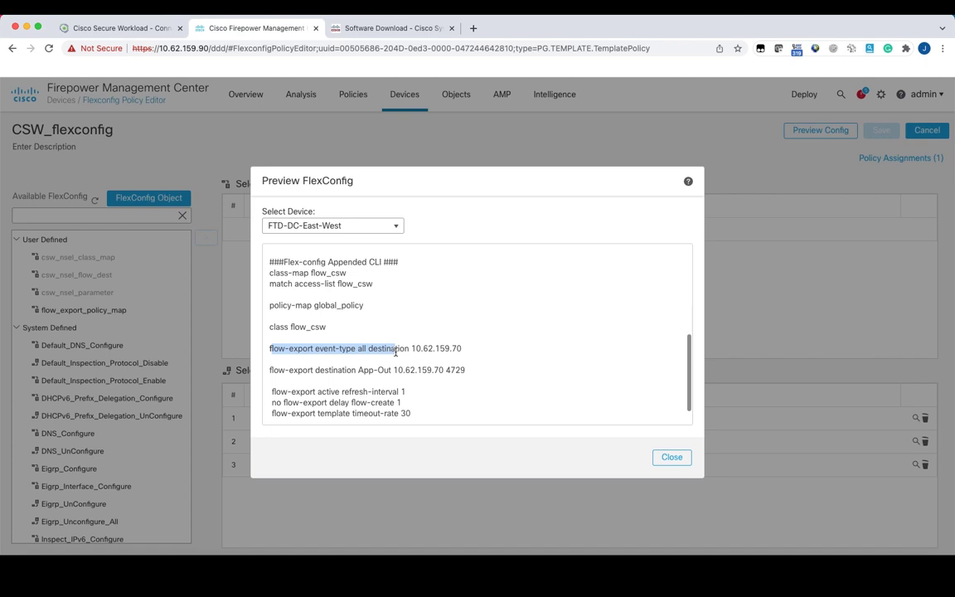
pyautogui.moveTo(367, 349); pyautogui.dragTo(358, 349)
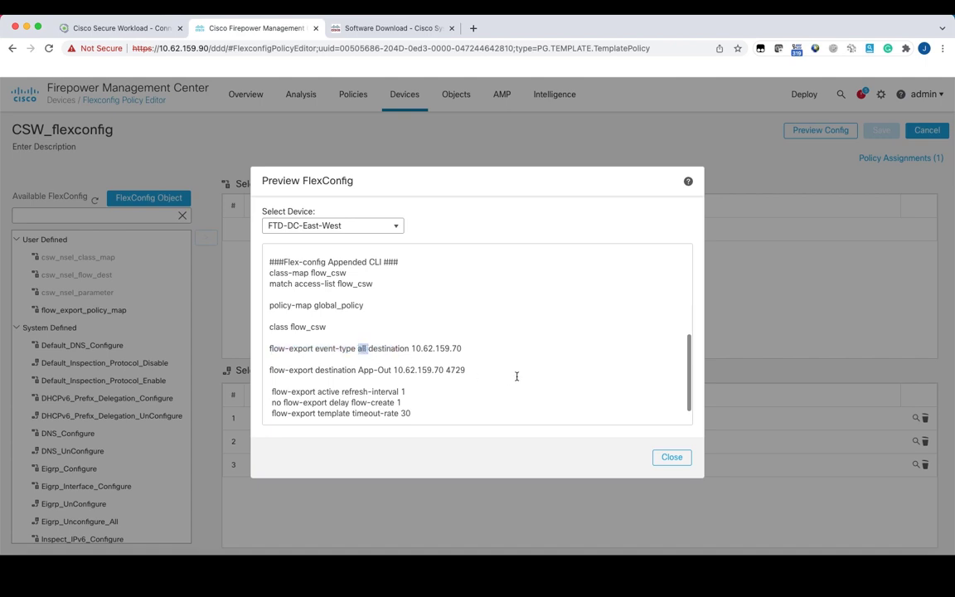
pyautogui.scroll(-1, 515, 375)
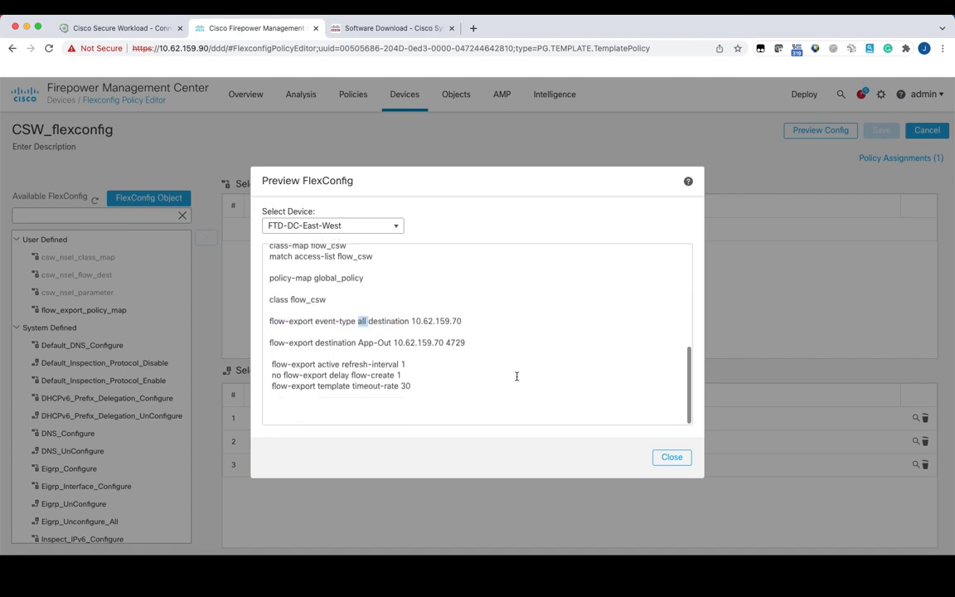
pyautogui.click(672, 459)
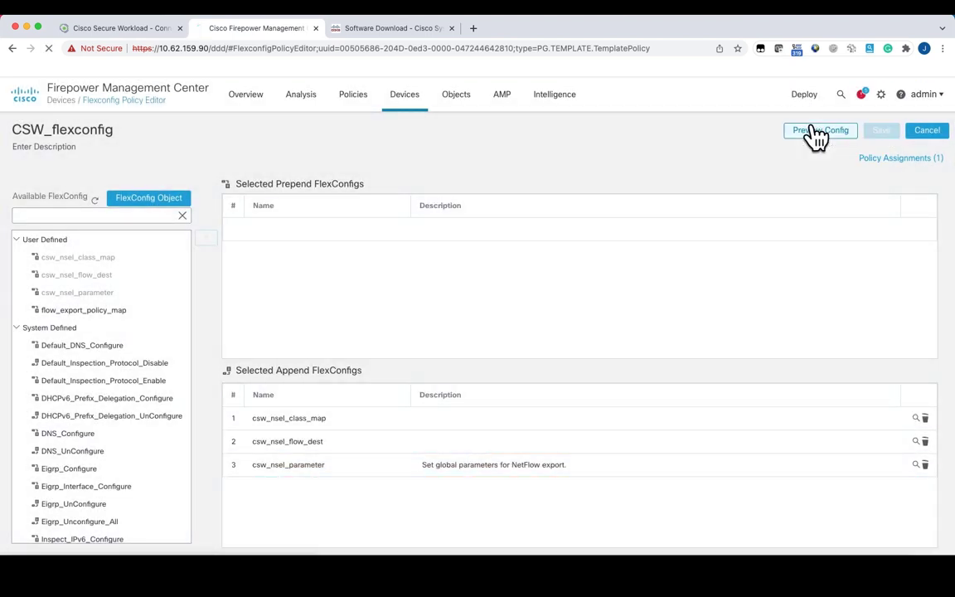
# Deploy the pending FlexConfig changes to FTD-DC-East-West and expand the device's entry to show the included policy.
pyautogui.click(812, 133)
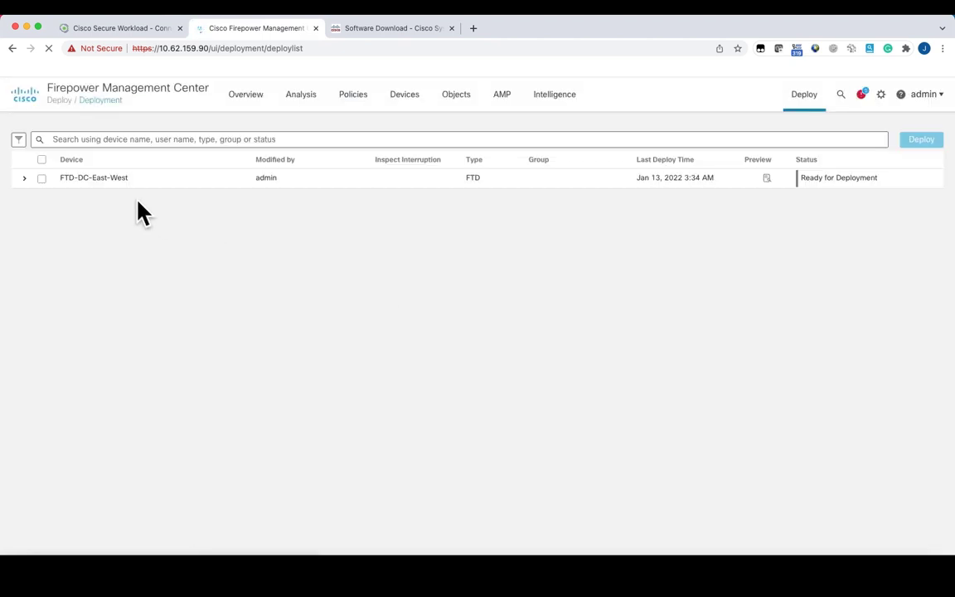
pyautogui.click(42, 177)
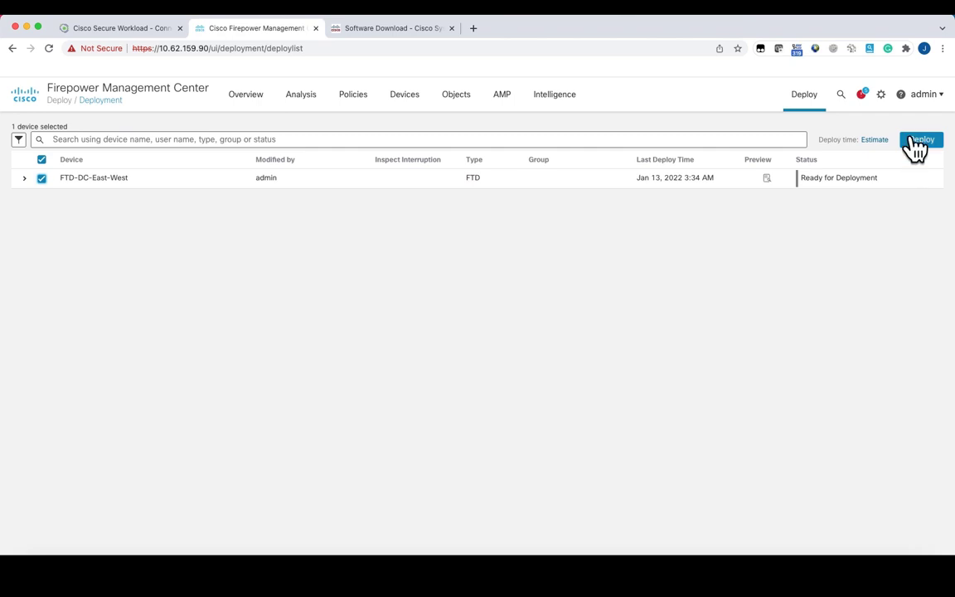
pyautogui.click(917, 144)
pyautogui.click(604, 399)
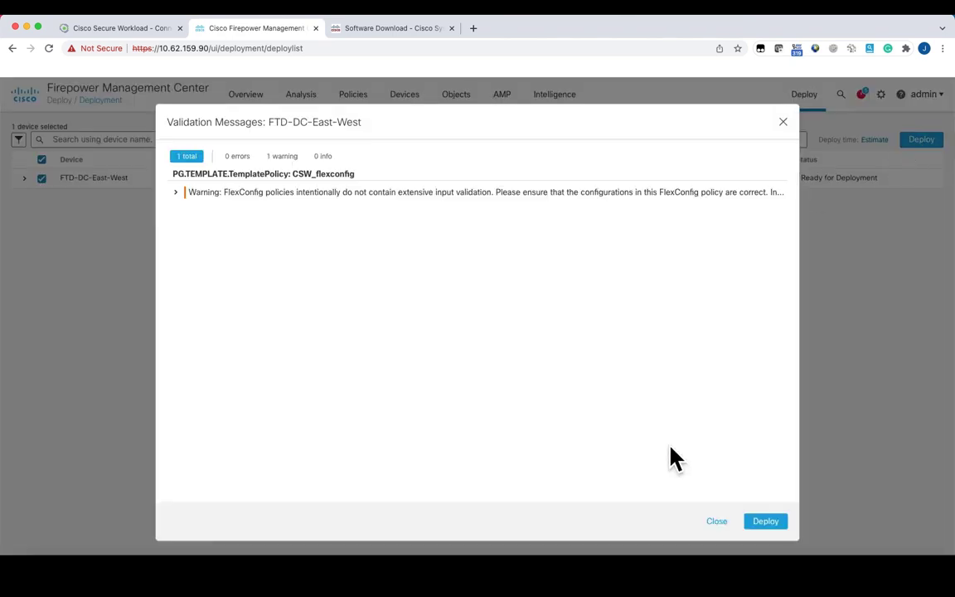
pyautogui.click(770, 523)
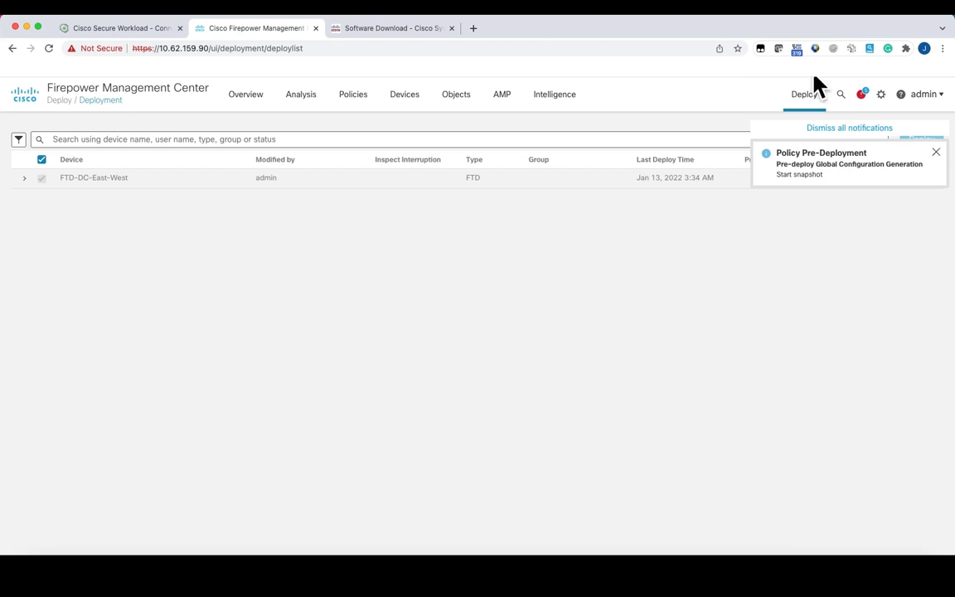
pyautogui.click(845, 128)
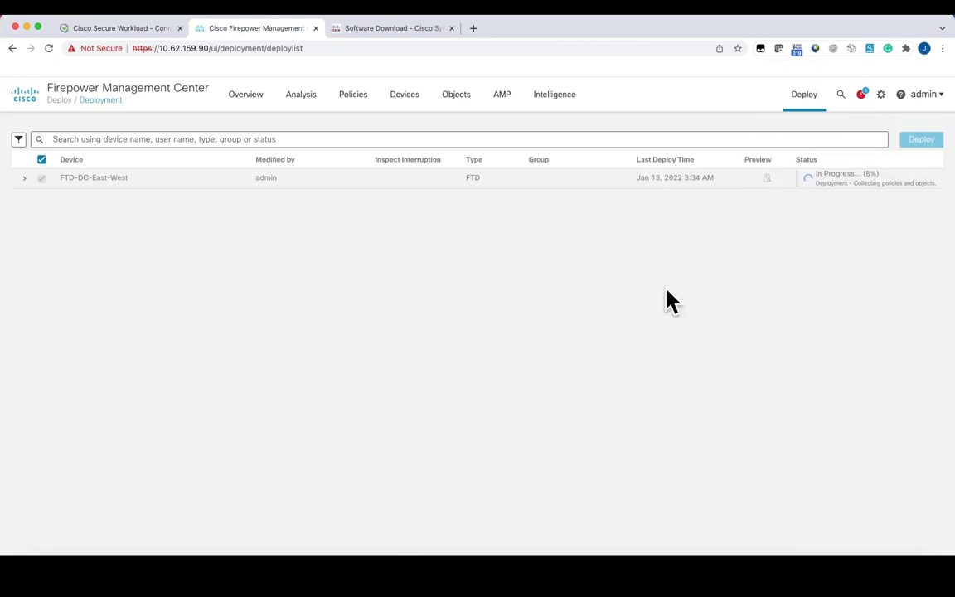
pyautogui.click(24, 177)
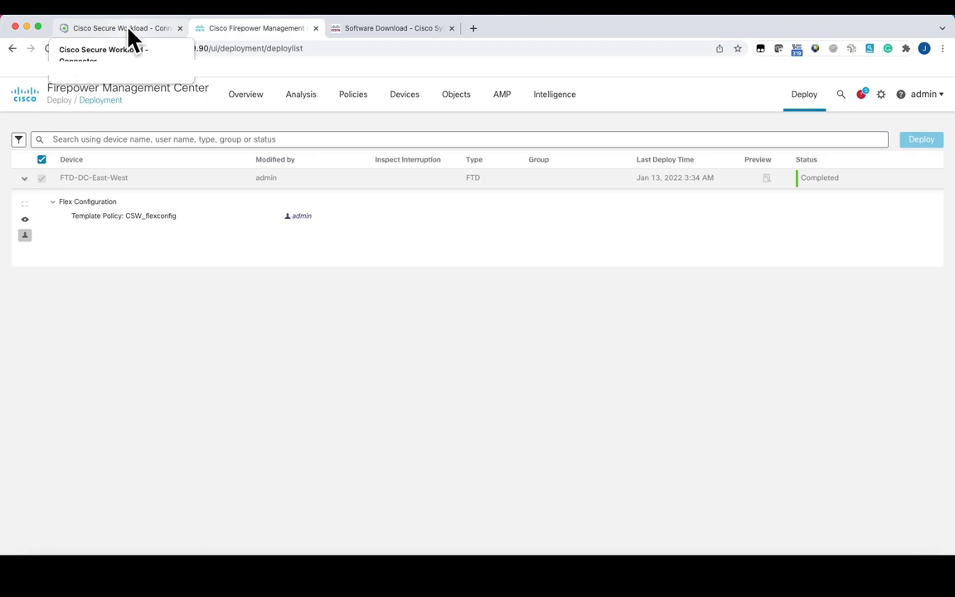
# Switch to Cisco Secure Workload and check the FMC_demo connection status among the external orchestrators.
pyautogui.click(131, 32)
pyautogui.moveTo(74, 271)
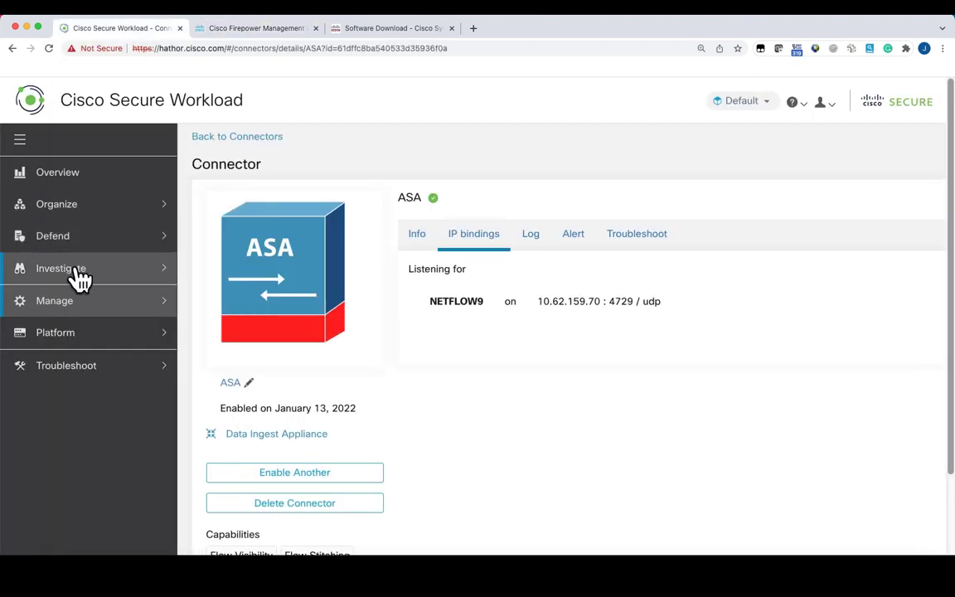
pyautogui.click(104, 313)
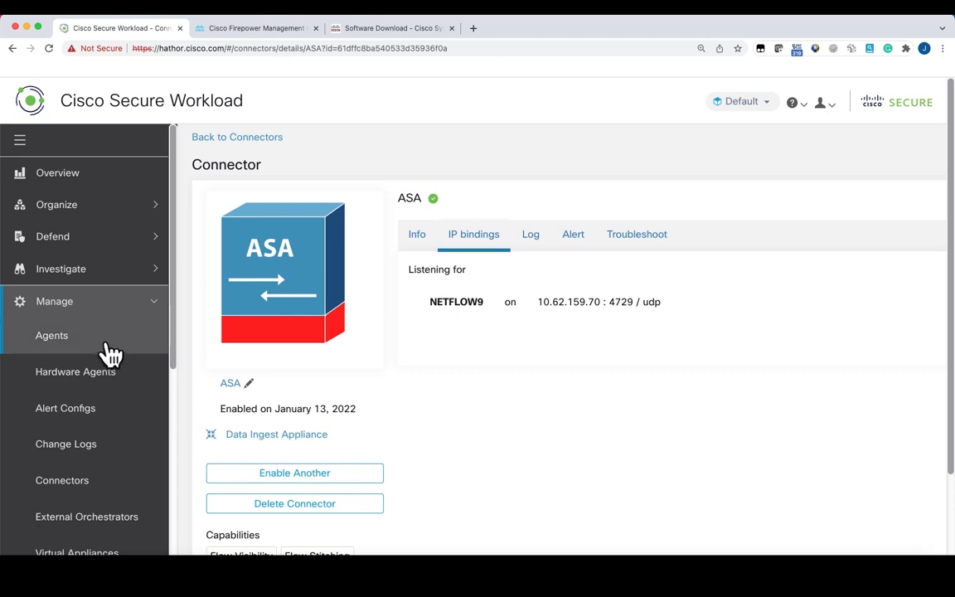
pyautogui.click(122, 519)
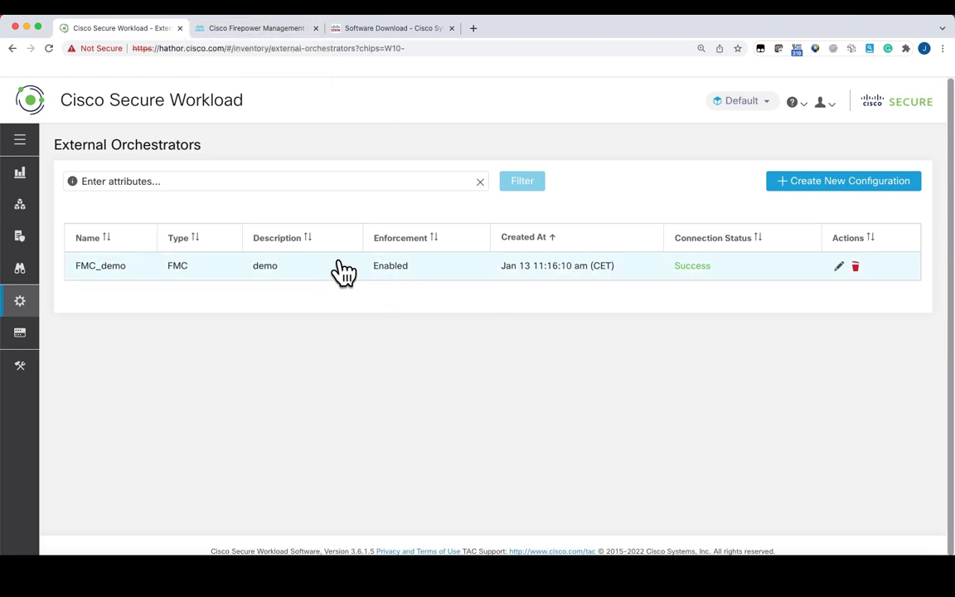
# Browse the available connectors and open the ASA connector to review its IP bindings.
pyautogui.moveTo(22, 309)
pyautogui.click(79, 306)
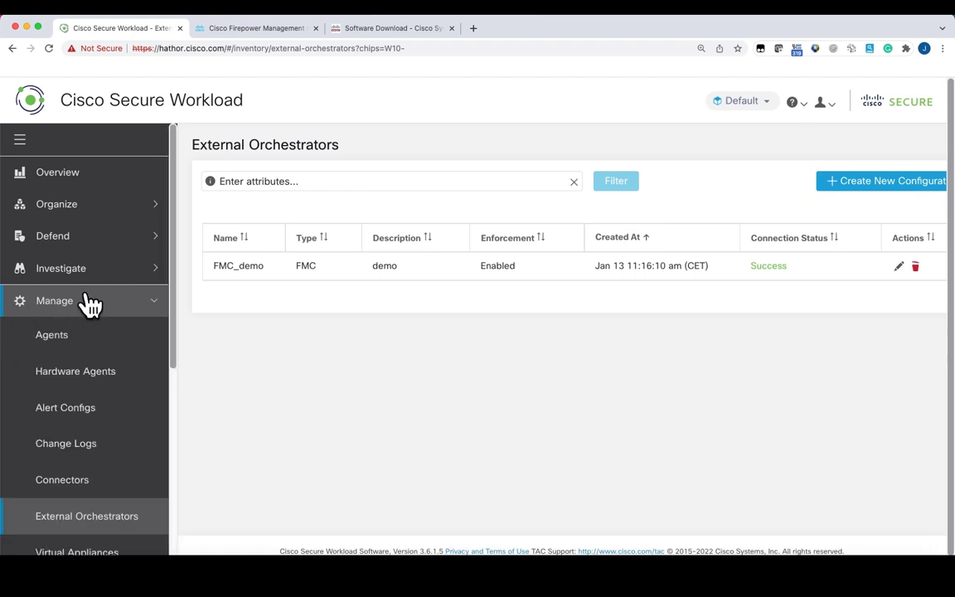
pyautogui.scroll(-3, 89, 305)
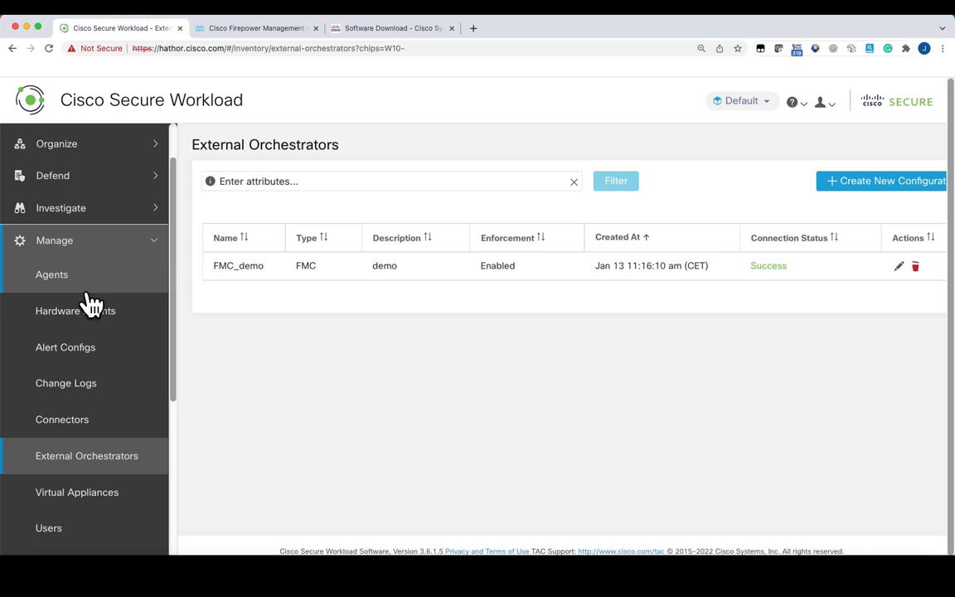
pyautogui.click(95, 429)
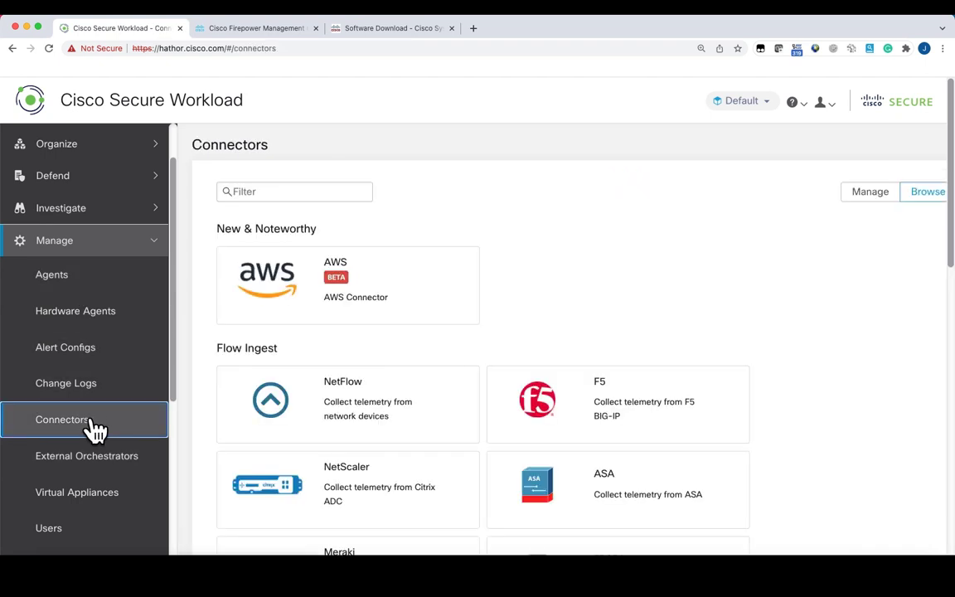
pyautogui.scroll(-5, 551, 311)
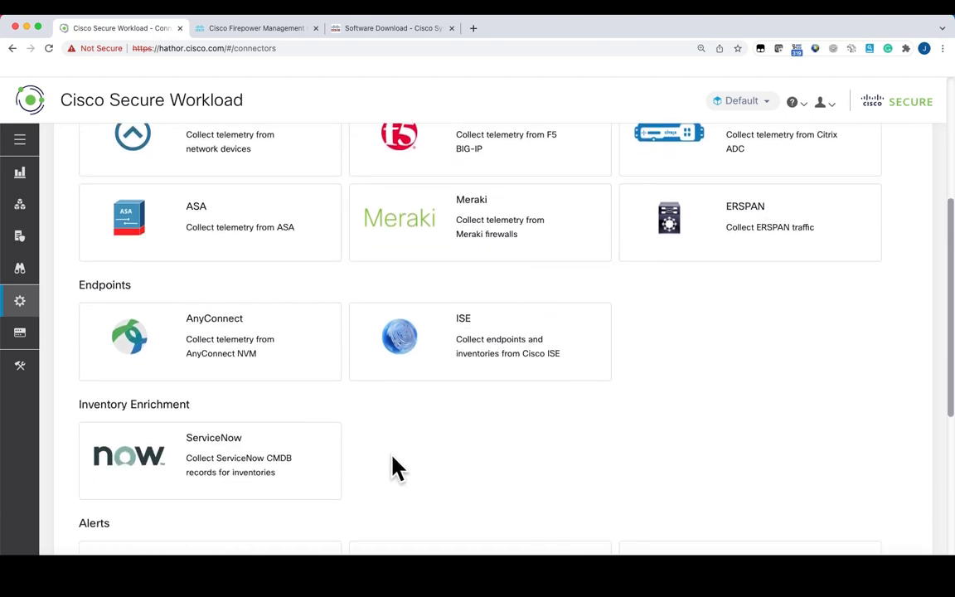
pyautogui.scroll(-3, 394, 470)
pyautogui.scroll(5, 394, 465)
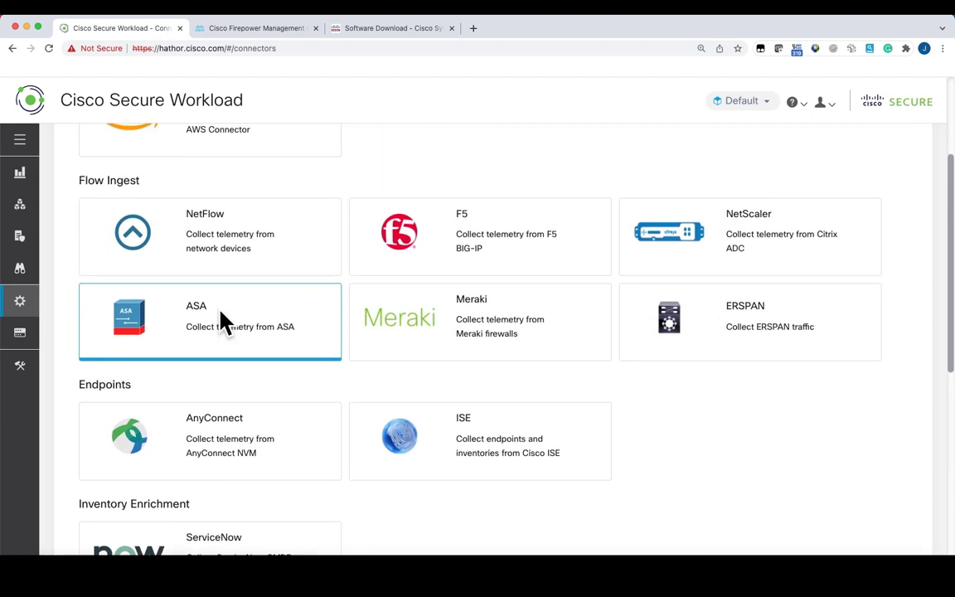
pyautogui.click(222, 321)
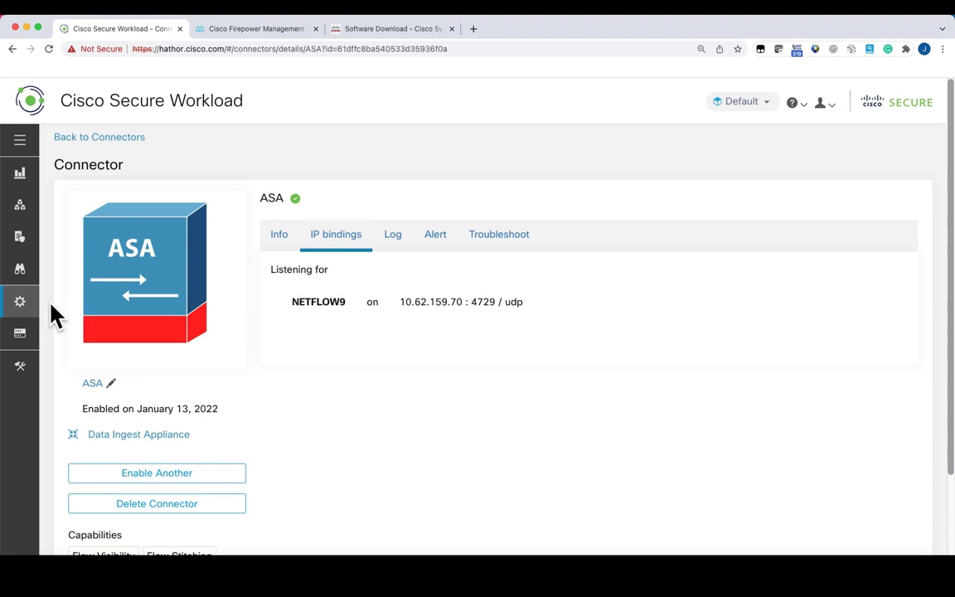
# Open the Invoice-App segmentation workspace and review its list of default policies.
pyautogui.moveTo(19, 286)
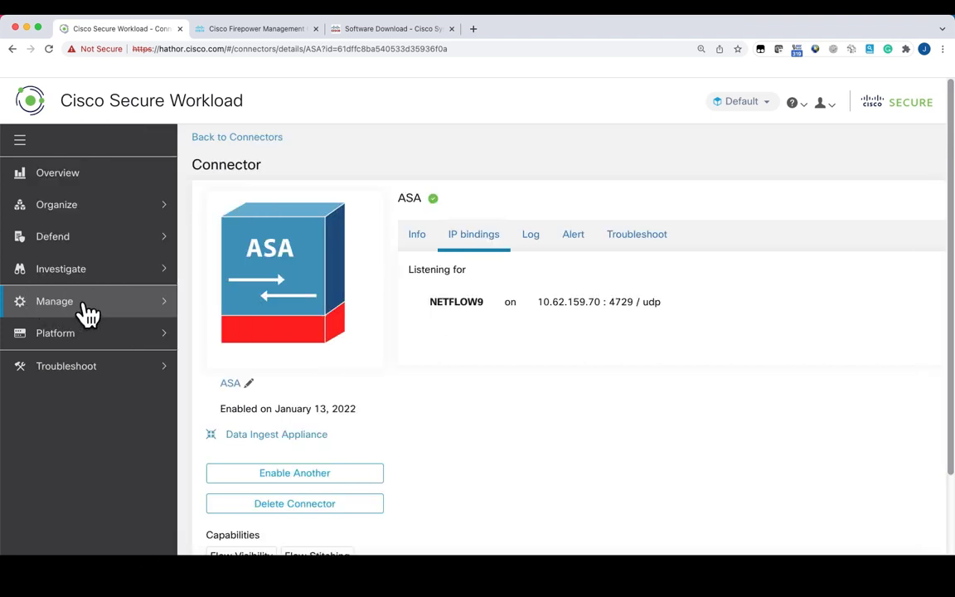
pyautogui.click(149, 242)
pyautogui.click(117, 272)
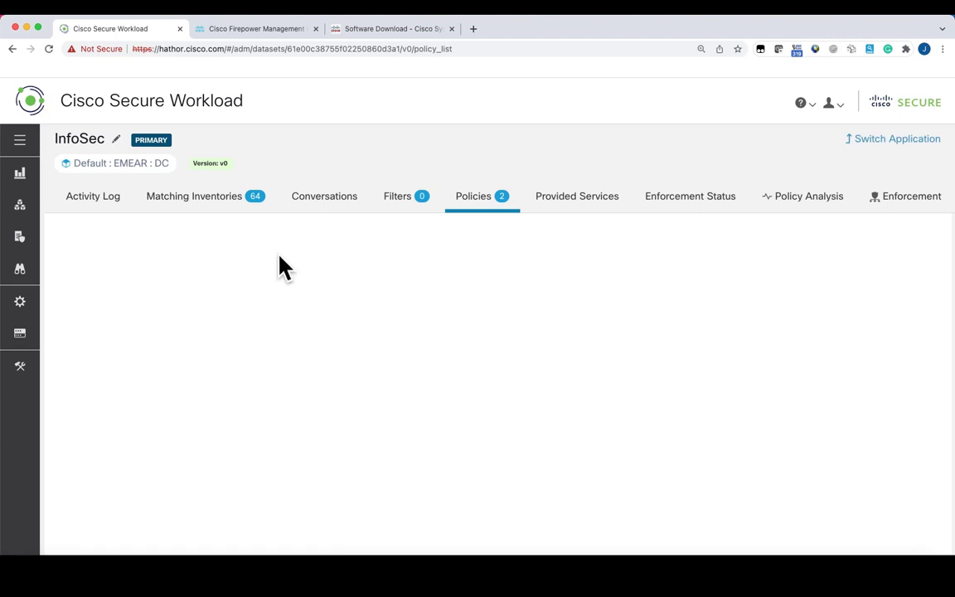
pyautogui.click(885, 139)
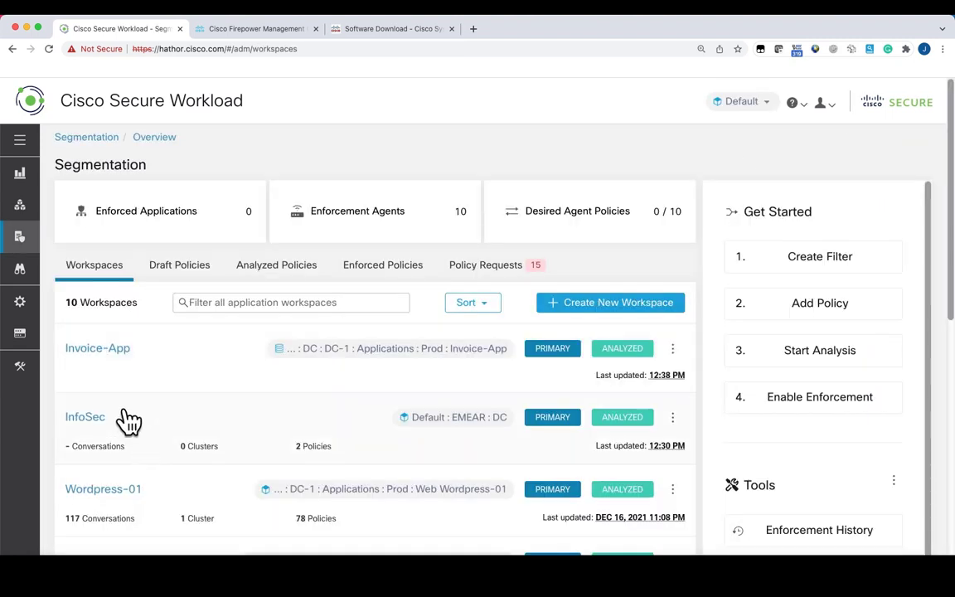
pyautogui.click(98, 352)
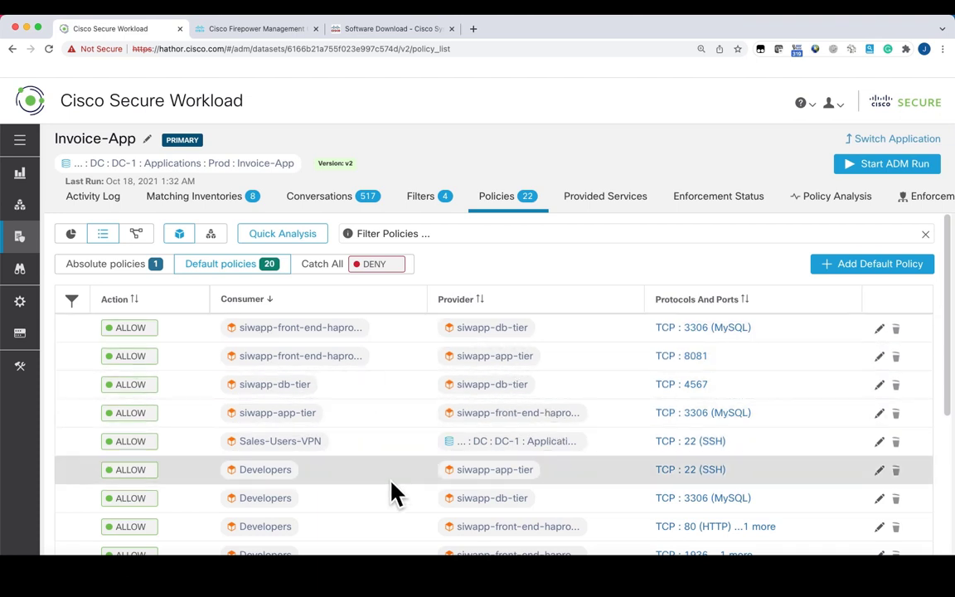
pyautogui.scroll(-2, 401, 469)
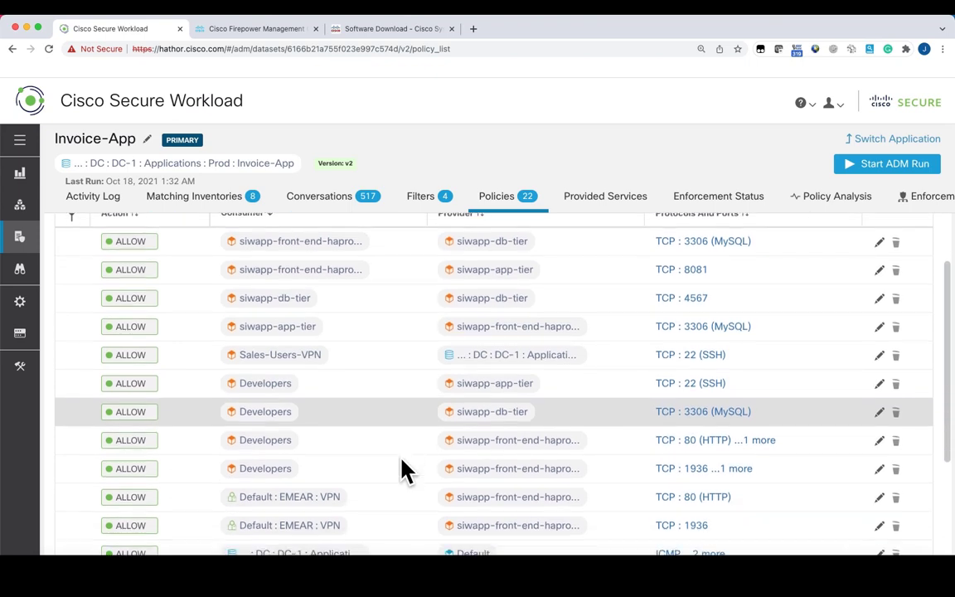
pyautogui.scroll(-4, 400, 469)
pyautogui.scroll(2, 400, 470)
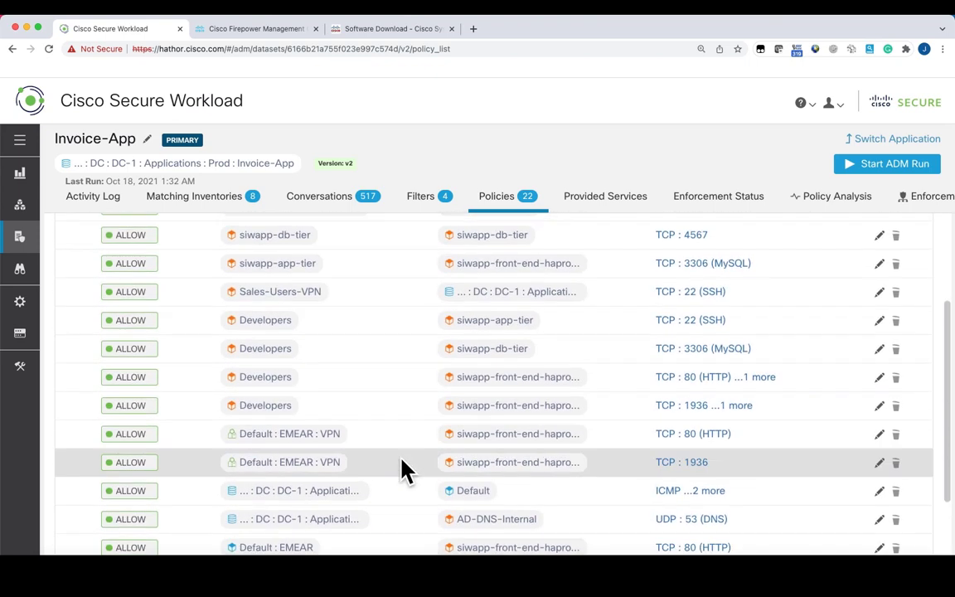
pyautogui.scroll(4, 401, 469)
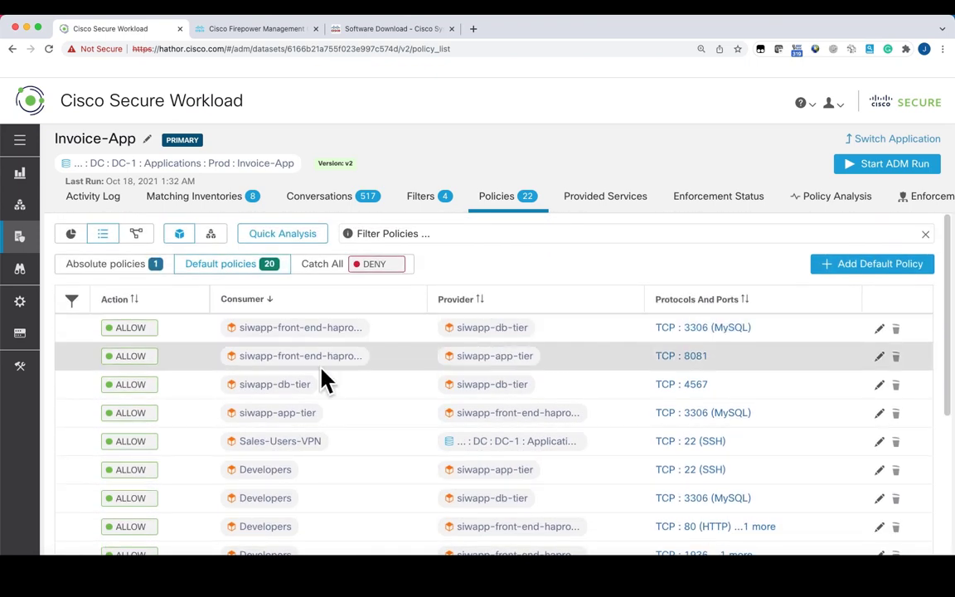
# Examine the IP addresses among Invoice-App's matching inventories.
pyautogui.click(227, 214)
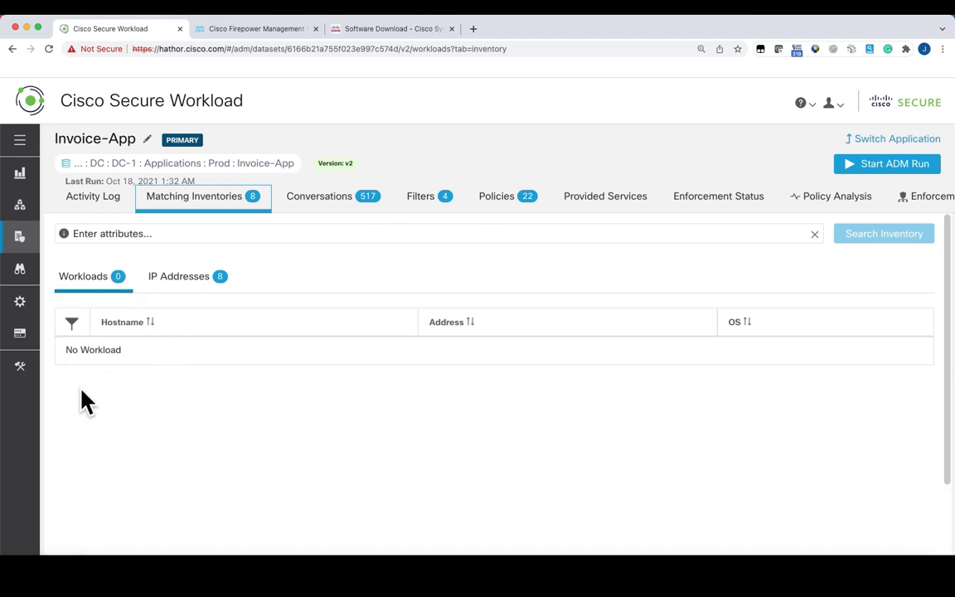
pyautogui.click(172, 283)
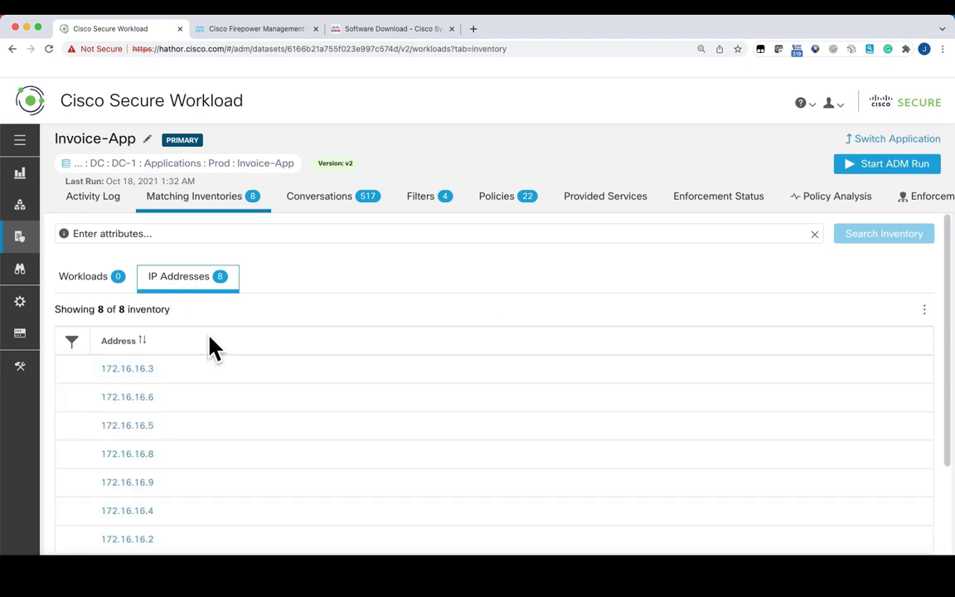
pyautogui.scroll(-1, 268, 418)
pyautogui.scroll(-1, 214, 467)
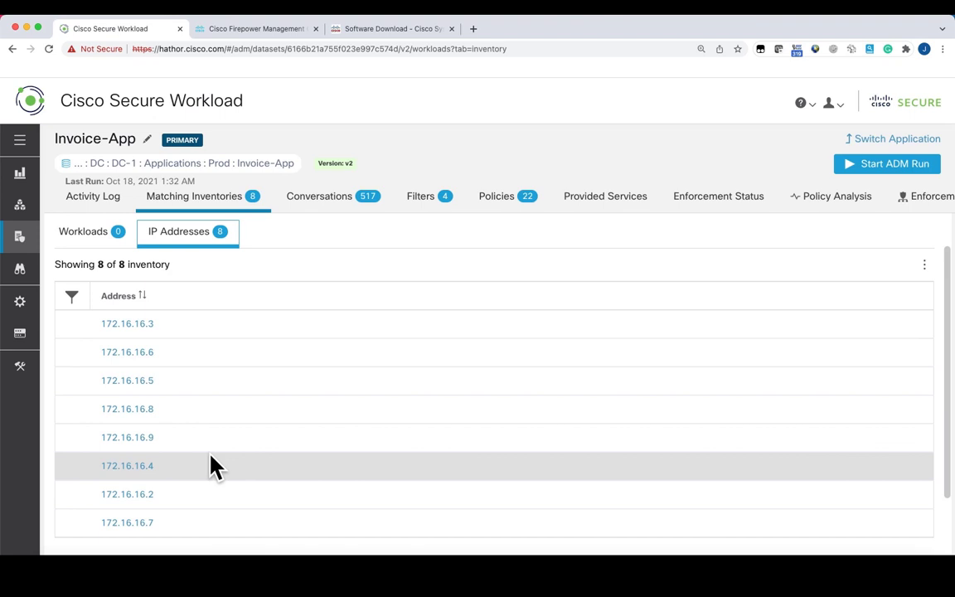
# Return to Invoice-App's policies and examine the full list of default policies.
pyautogui.click(502, 213)
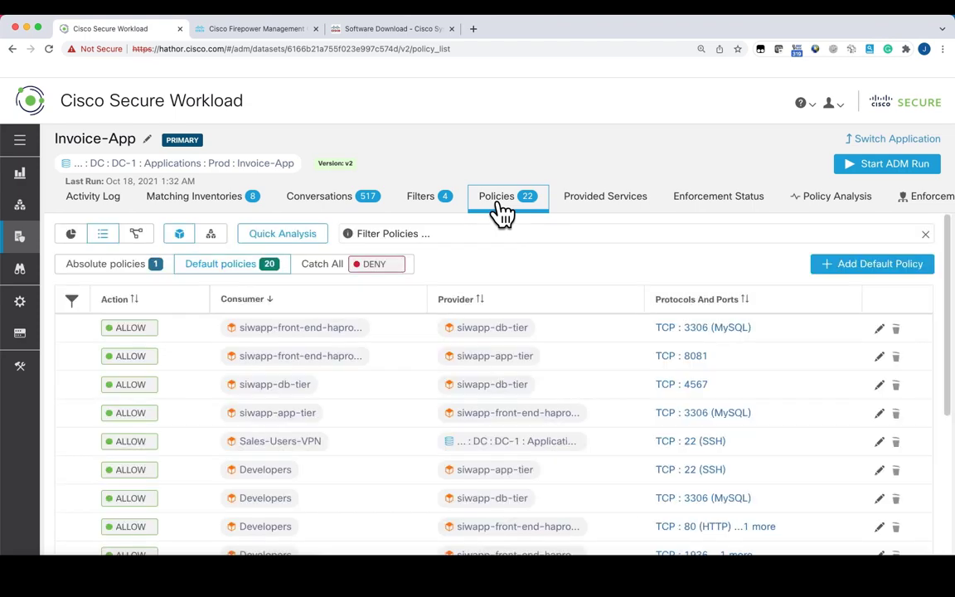
pyautogui.scroll(-2, 503, 213)
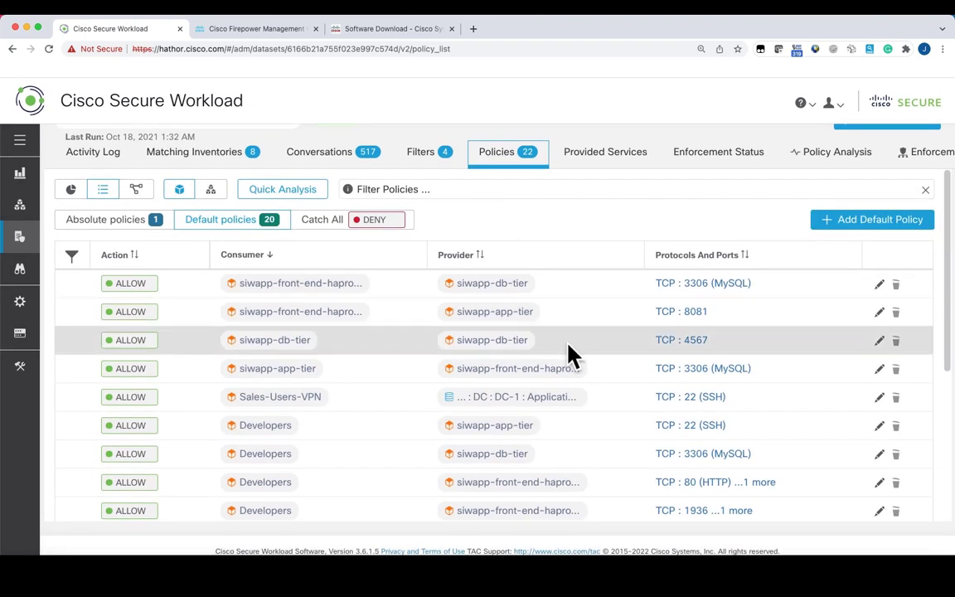
pyautogui.scroll(2, 569, 344)
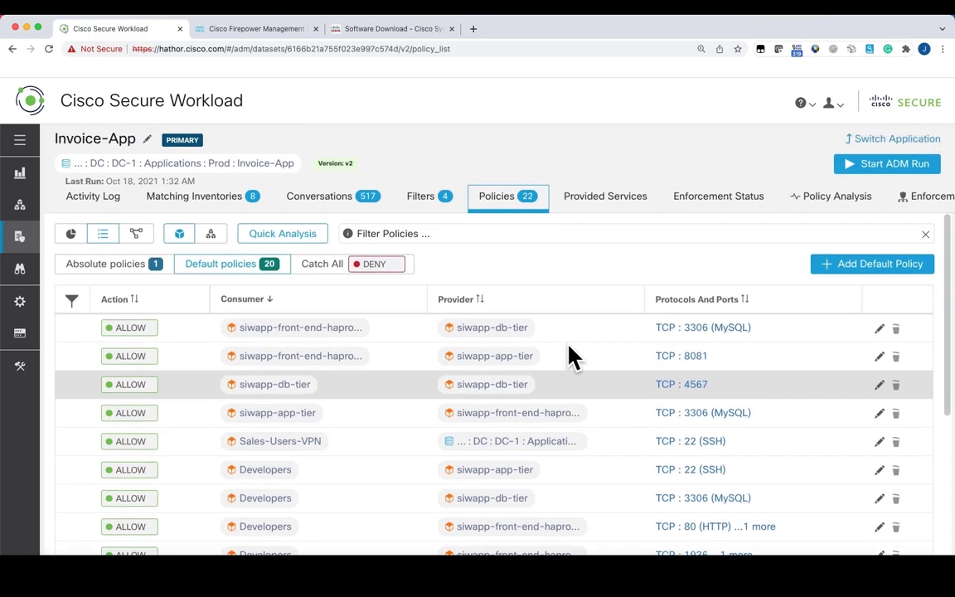
pyautogui.scroll(-2, 568, 343)
pyautogui.scroll(-5, 569, 352)
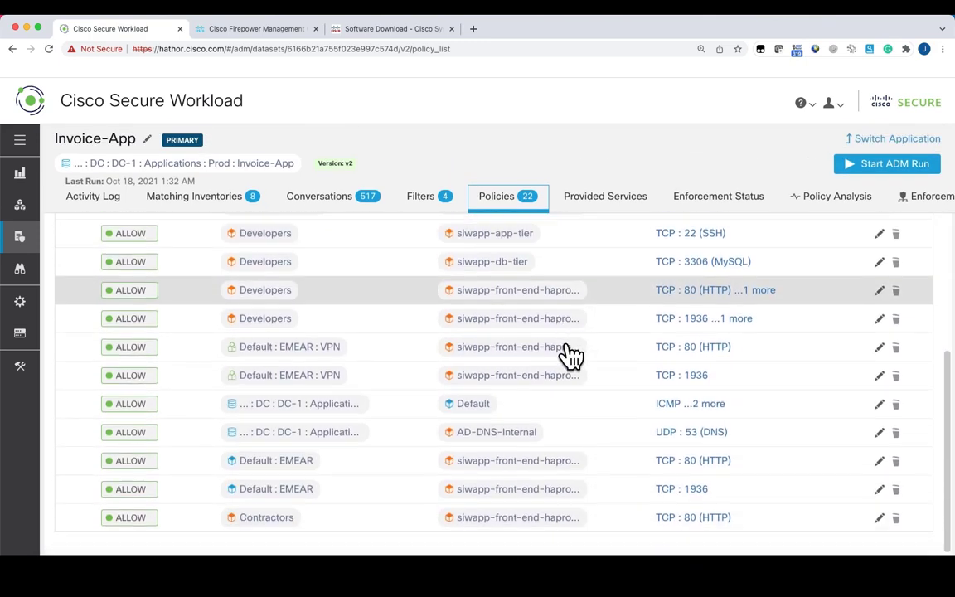
pyautogui.scroll(3, 569, 352)
pyautogui.scroll(5, 569, 356)
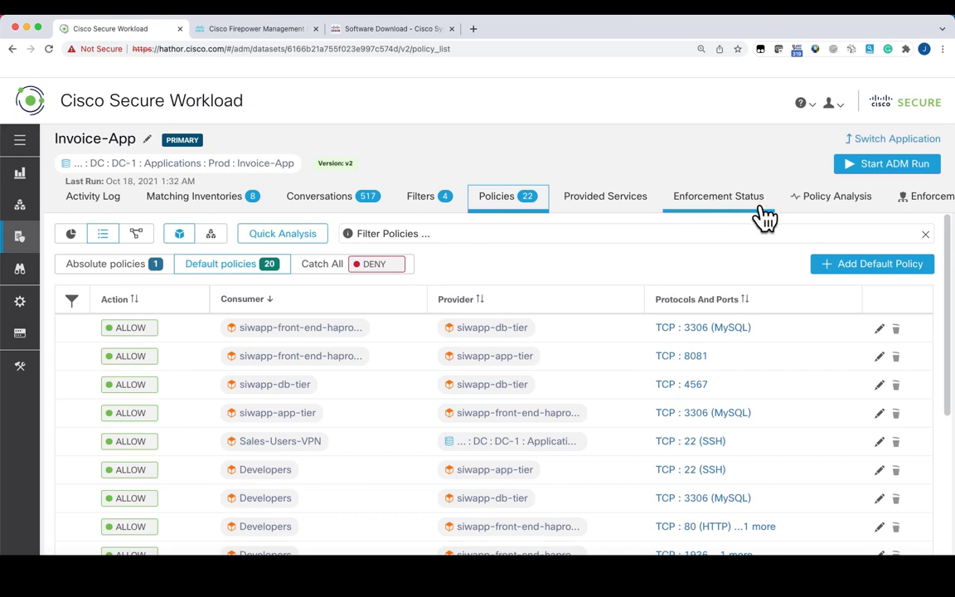
# Start policy enforcement for Invoice-App, choose version p2 and review the absolute and default policy changes selected for enforcement.
pyautogui.click(935, 204)
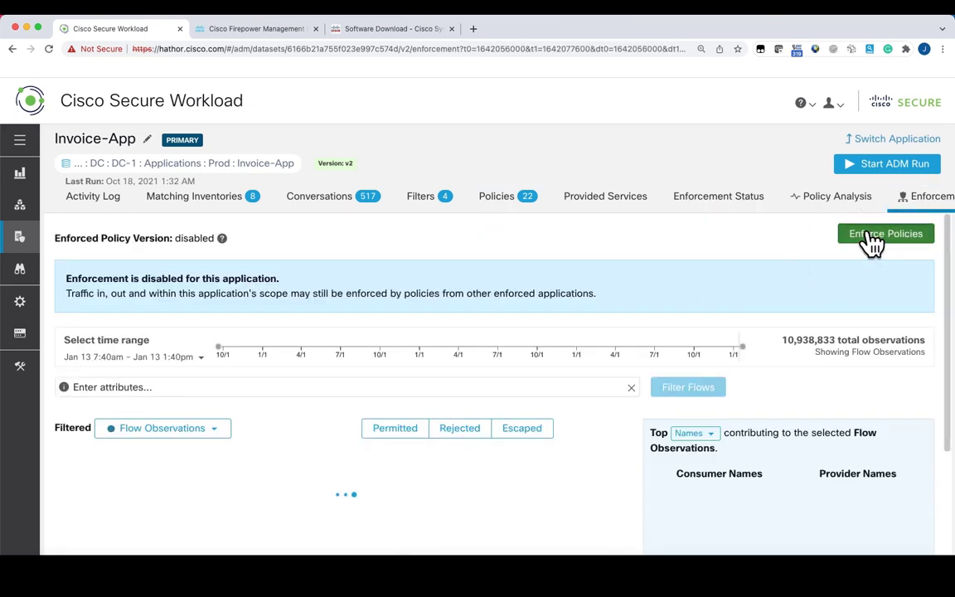
pyautogui.click(872, 240)
pyautogui.click(330, 309)
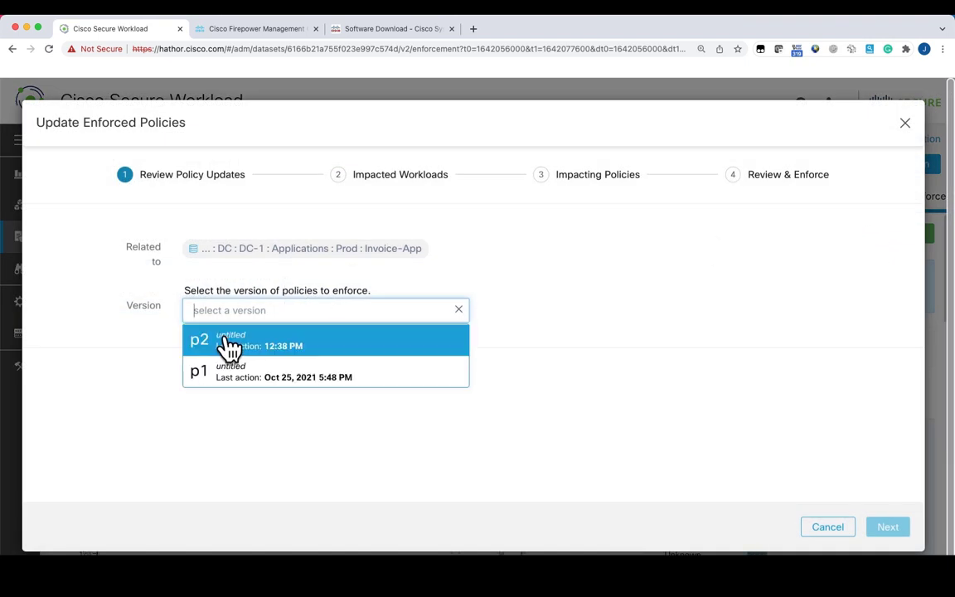
pyautogui.click(231, 347)
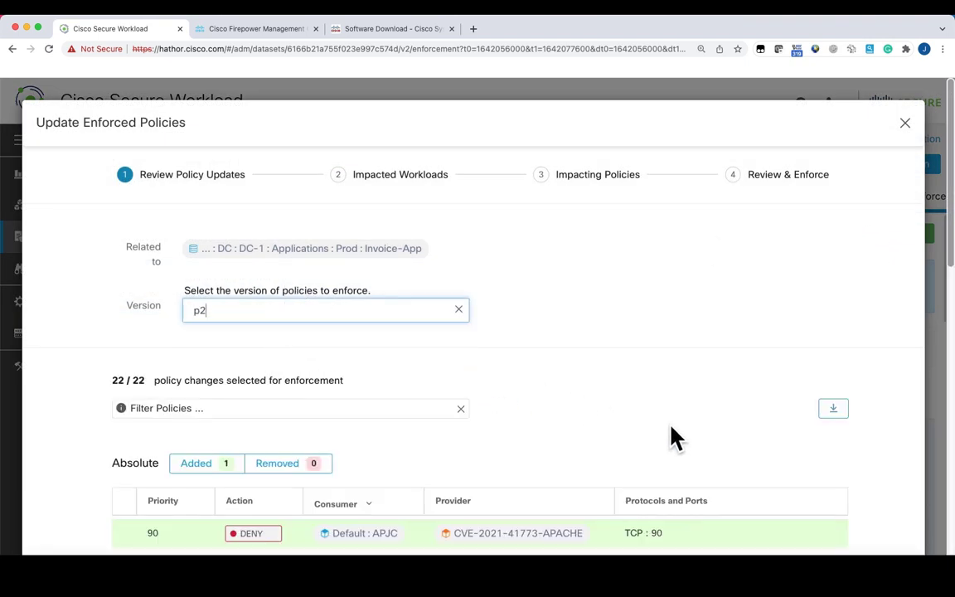
pyautogui.scroll(-3, 672, 437)
pyautogui.scroll(-5, 674, 437)
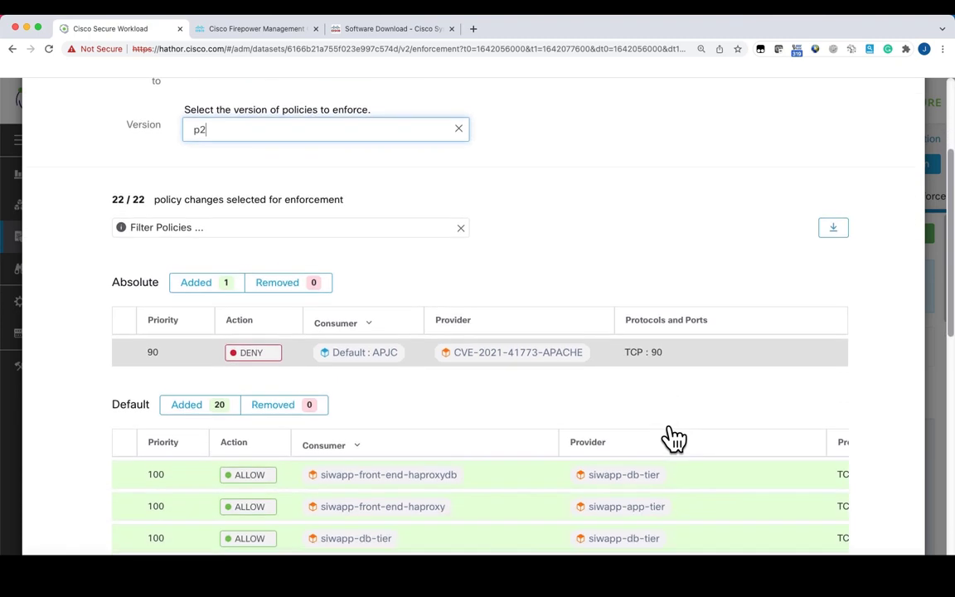
pyautogui.scroll(-10, 673, 437)
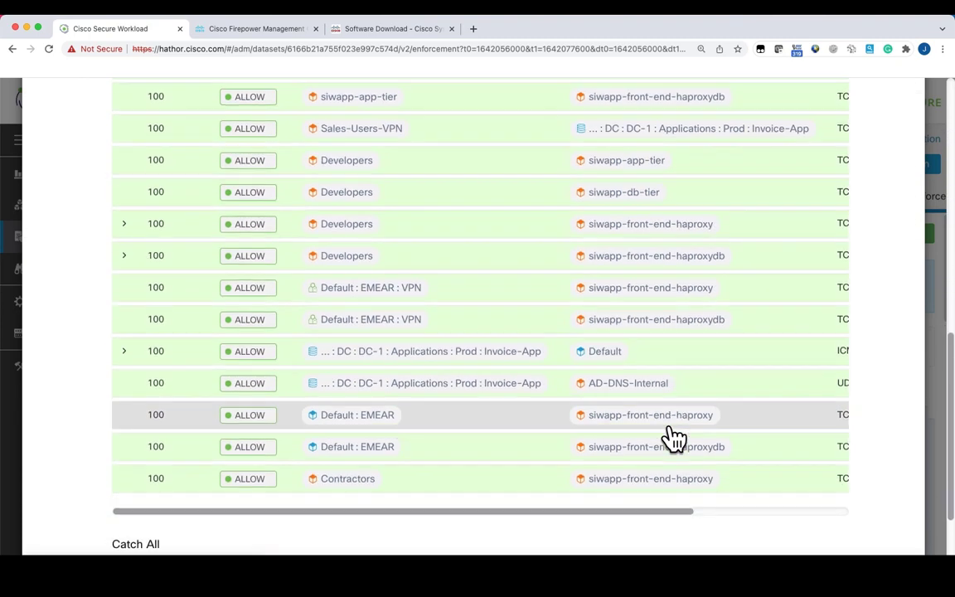
# Review the impacted workloads and impacting policies, accept and enforce the Invoice-App policy updates, and dismiss the notification.
pyautogui.click(891, 531)
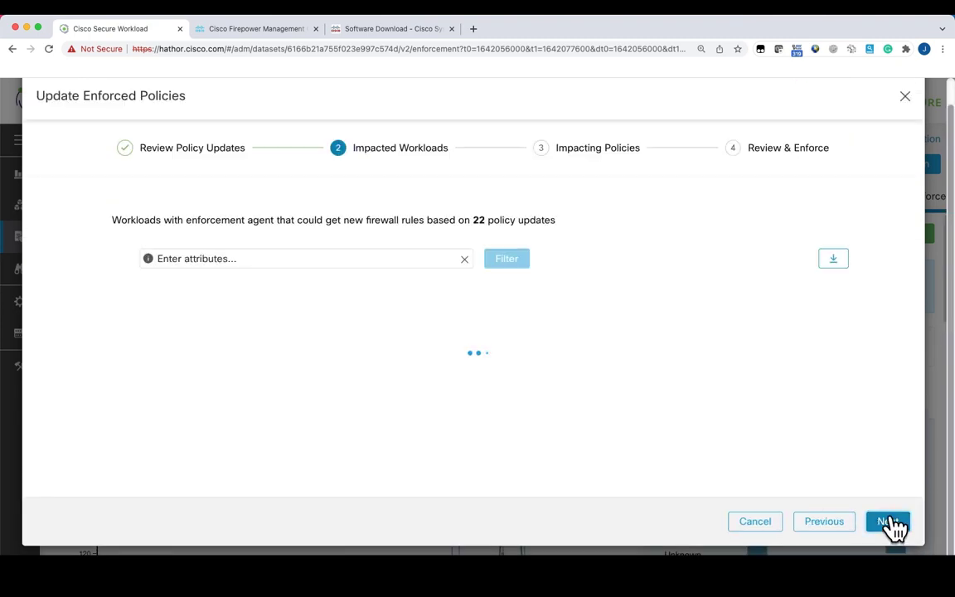
pyautogui.scroll(-2, 564, 347)
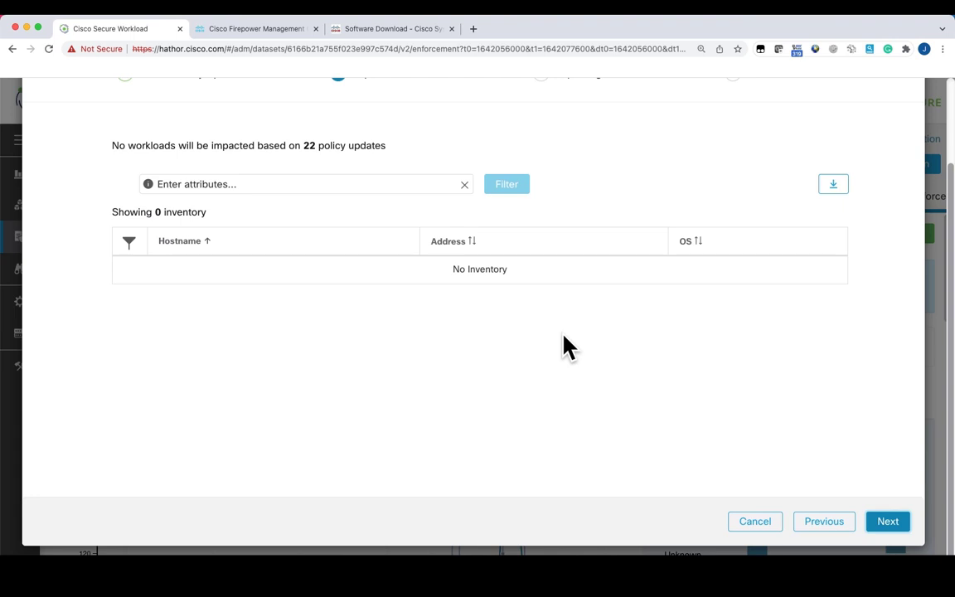
pyautogui.click(888, 522)
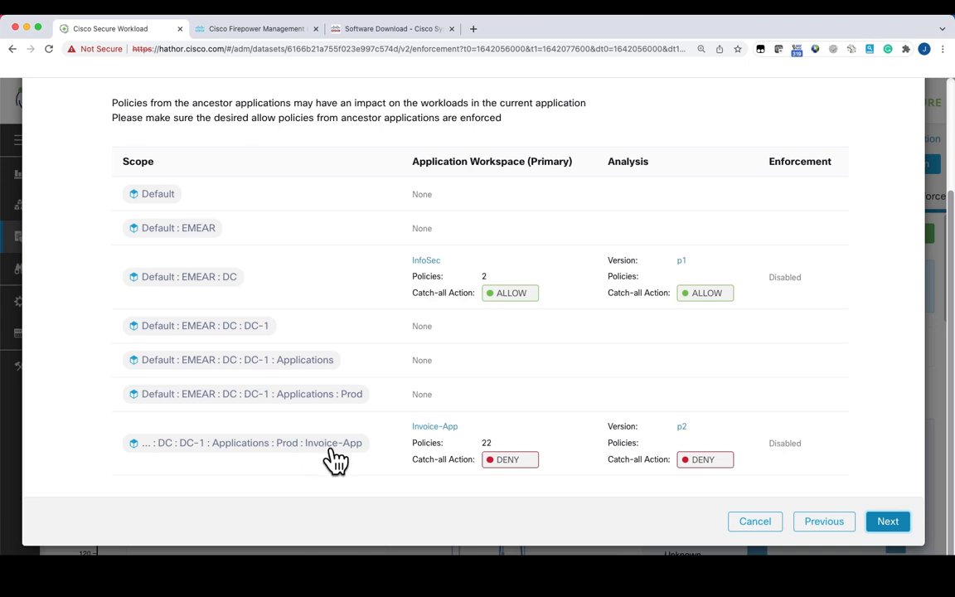
pyautogui.click(888, 523)
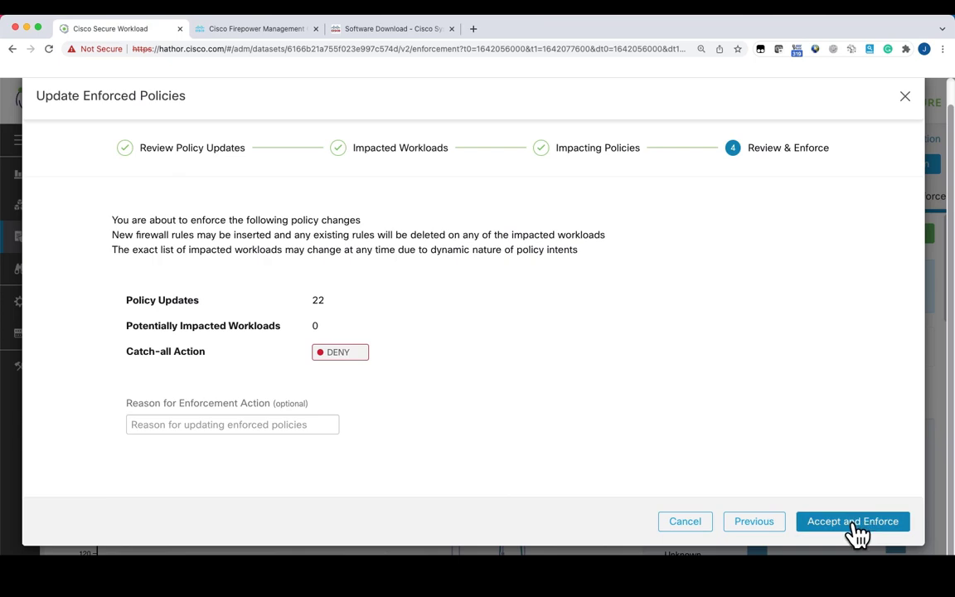
pyautogui.click(857, 522)
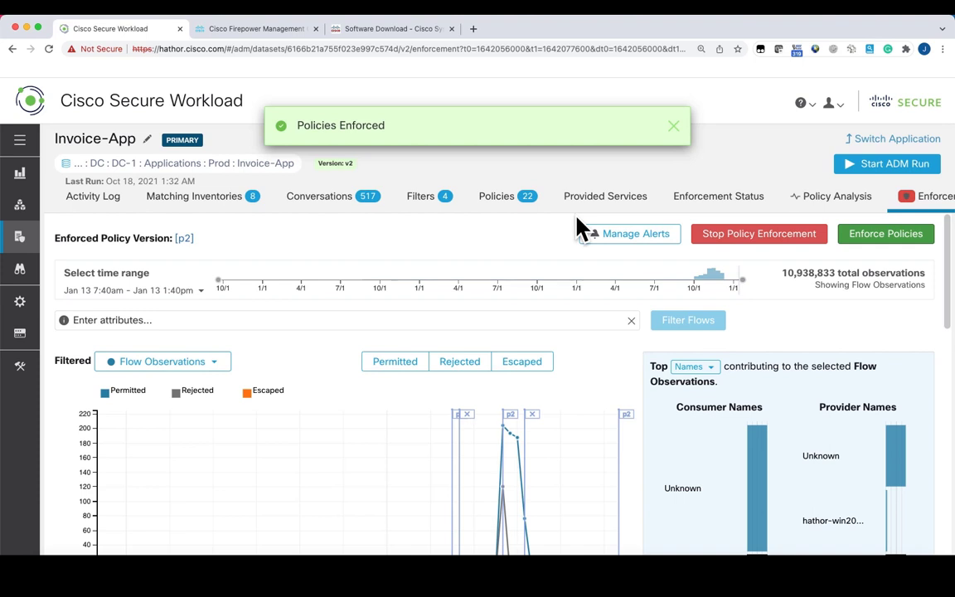
pyautogui.click(673, 126)
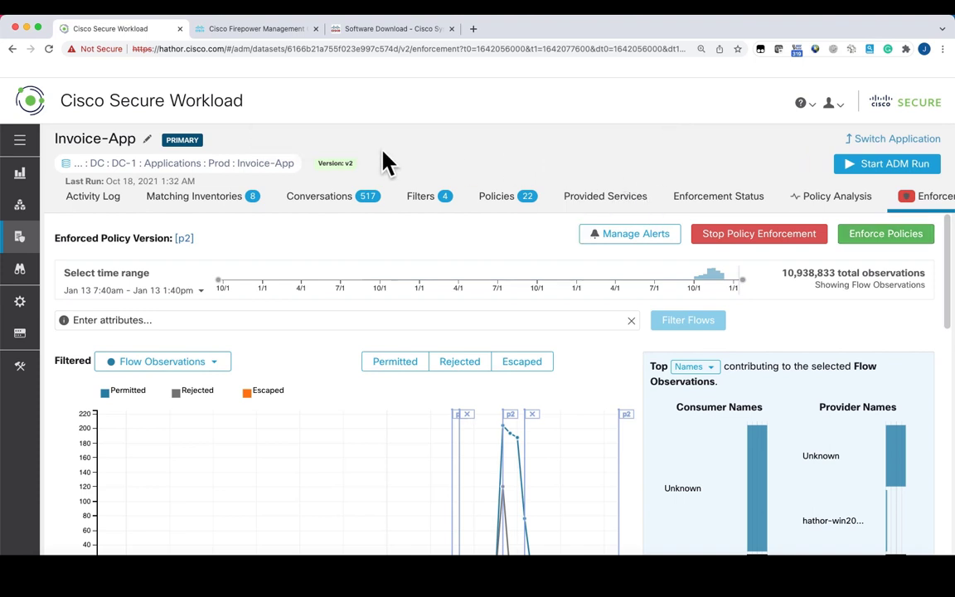
# Switch to Firepower Management Center and open the dynamic objects list under the external attributes in object management.
pyautogui.click(251, 34)
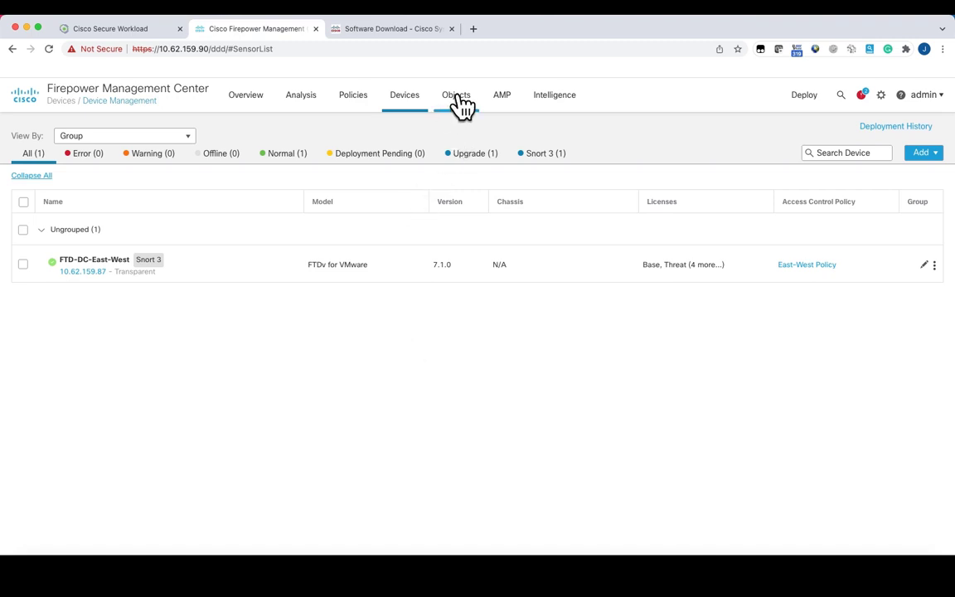
pyautogui.moveTo(462, 105)
pyautogui.click(504, 134)
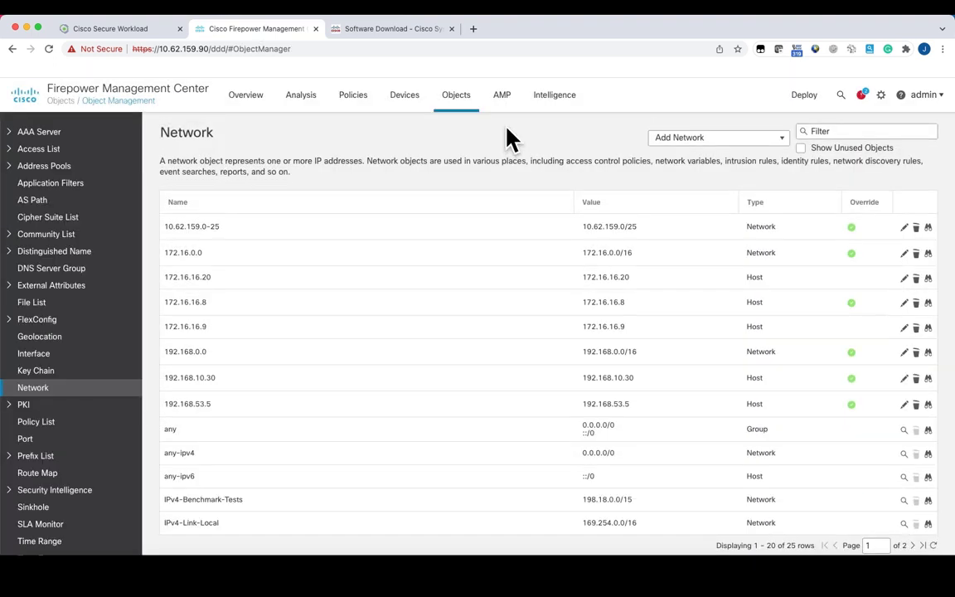
pyautogui.rightClick(13, 286)
pyautogui.press('Escape')
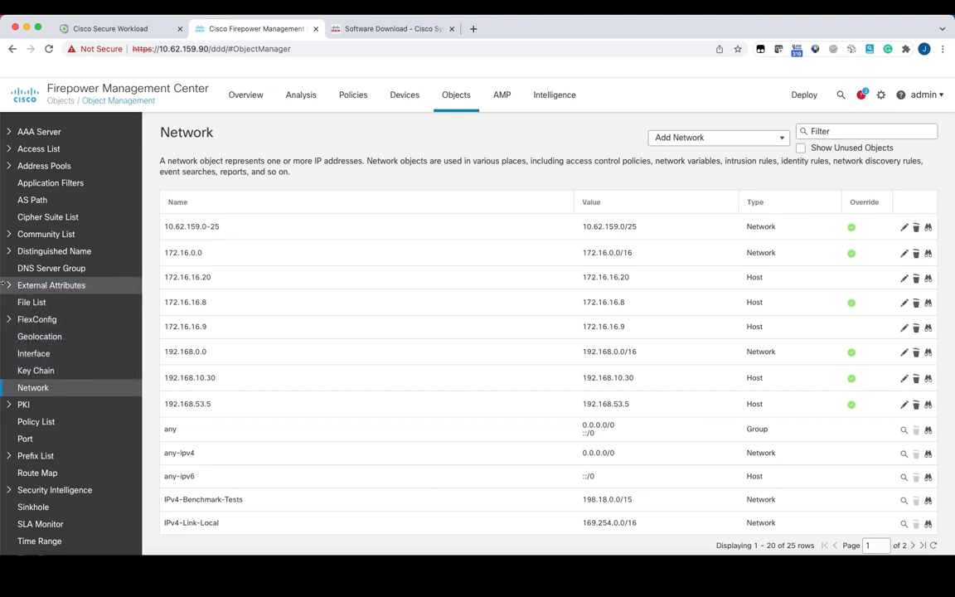
pyautogui.click(15, 286)
pyautogui.click(60, 305)
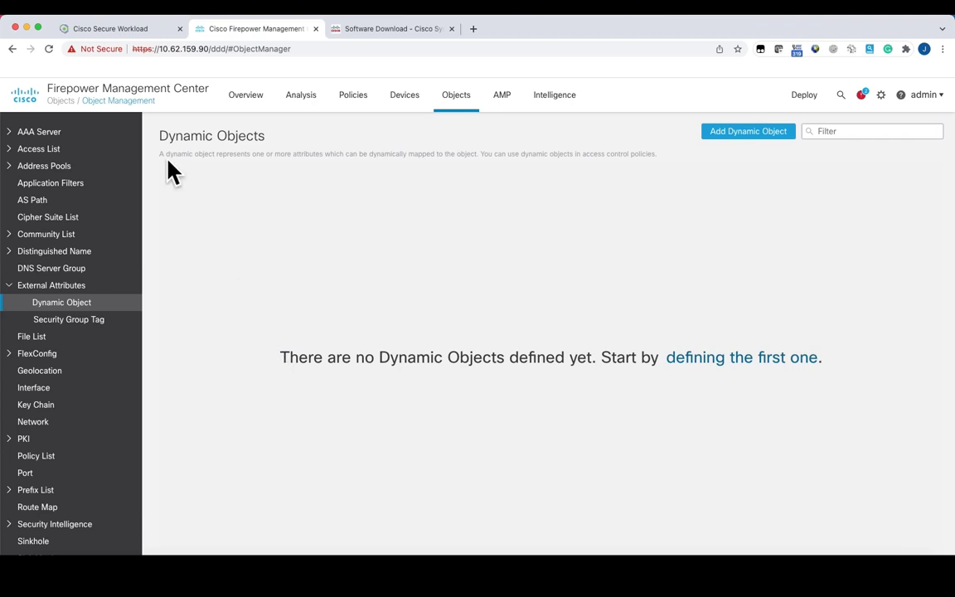
# Reload the object management page and reopen the dynamic objects to check for those pushed by Secure Workload.
pyautogui.click(49, 49)
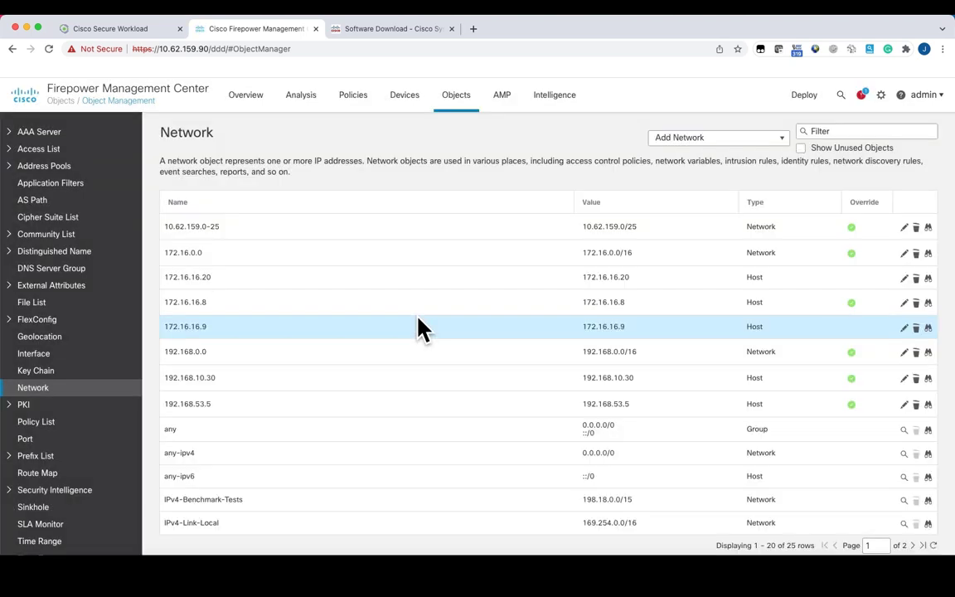
pyautogui.click(11, 285)
pyautogui.click(65, 303)
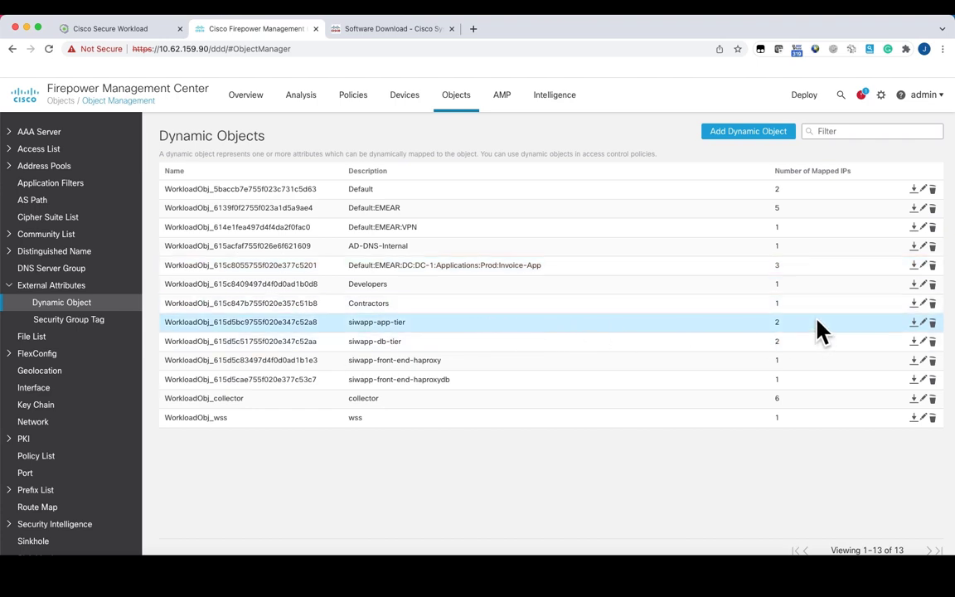
# Download the siwapp-app-tier dynamic object's mappings file, inspect its mapped IP addresses and close it.
pyautogui.click(915, 325)
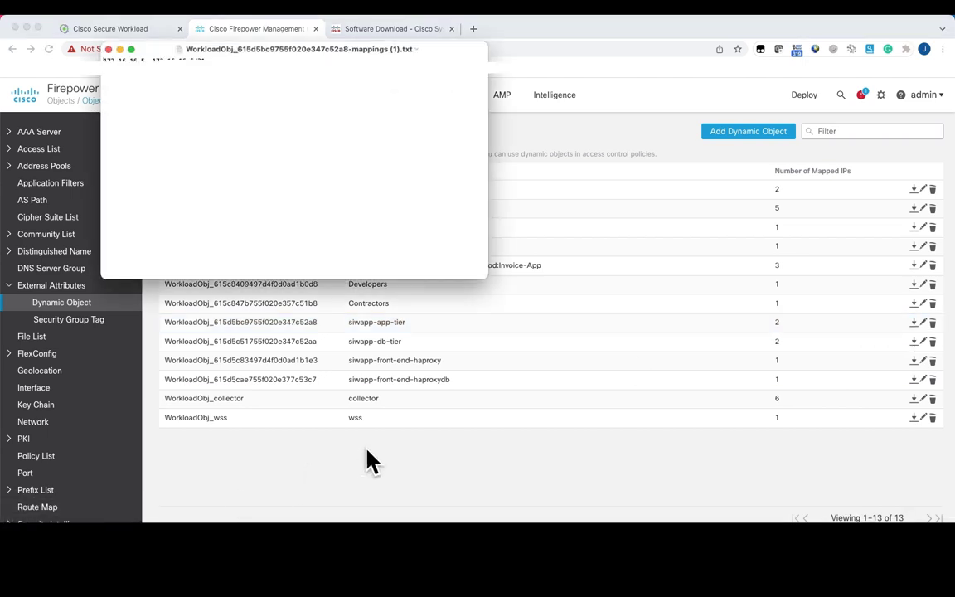
pyautogui.moveTo(309, 50); pyautogui.dragTo(708, 355)
pyautogui.moveTo(503, 356); pyautogui.dragTo(544, 358)
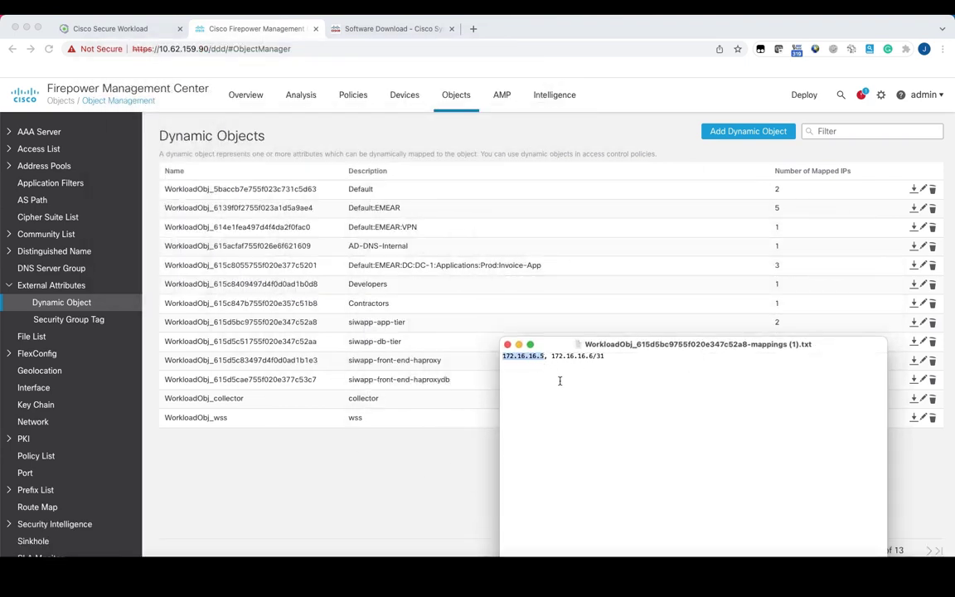
pyautogui.moveTo(551, 357); pyautogui.dragTo(605, 357)
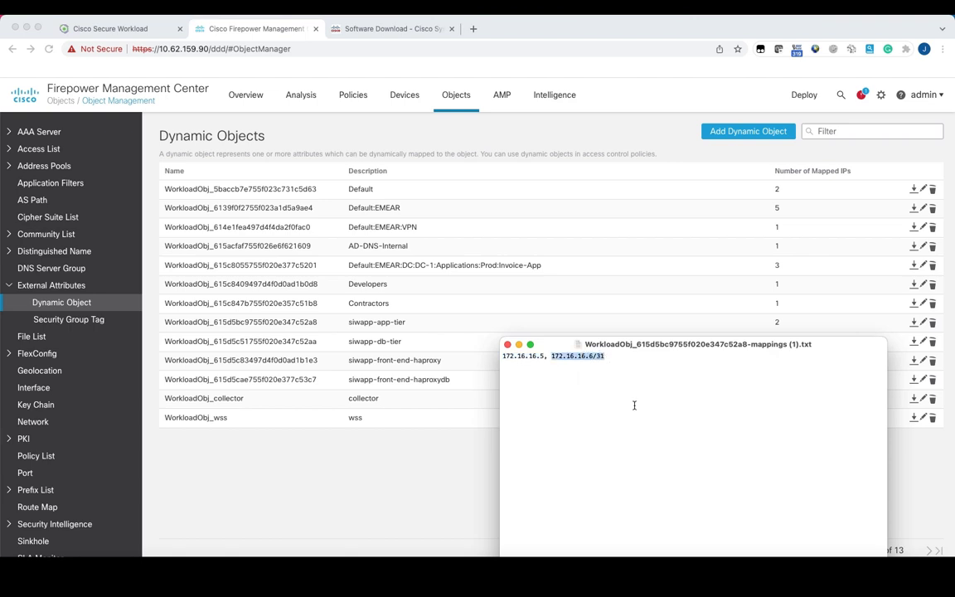
pyautogui.click(508, 344)
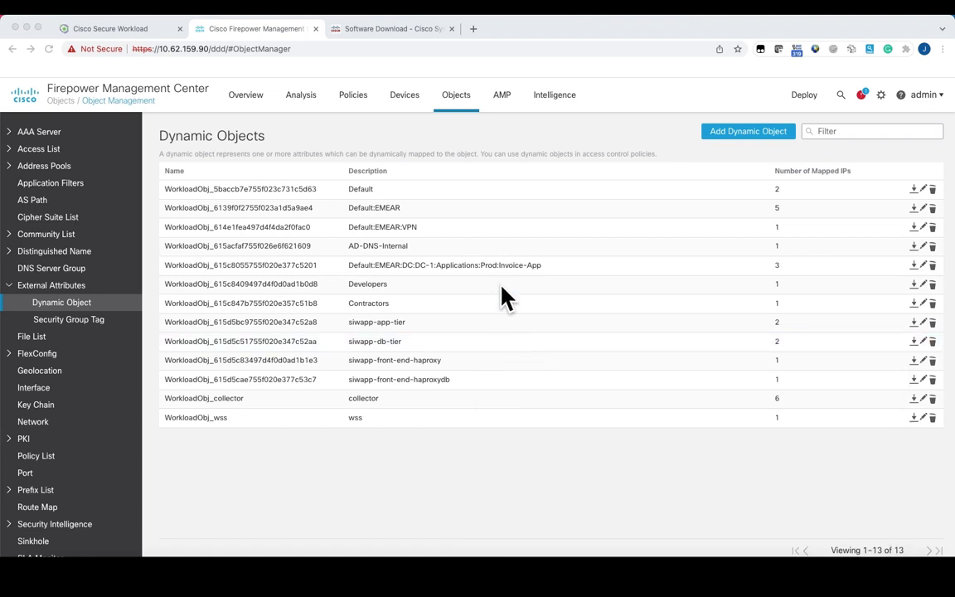
# Refresh the access control policy list, open East-West Policy for editing and review its rules.
pyautogui.click(355, 105)
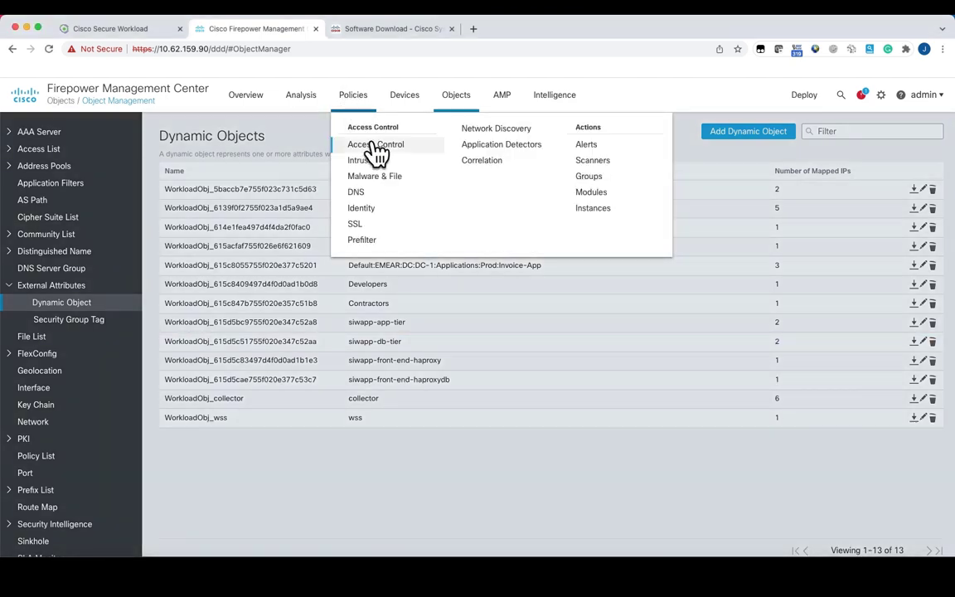
pyautogui.click(375, 145)
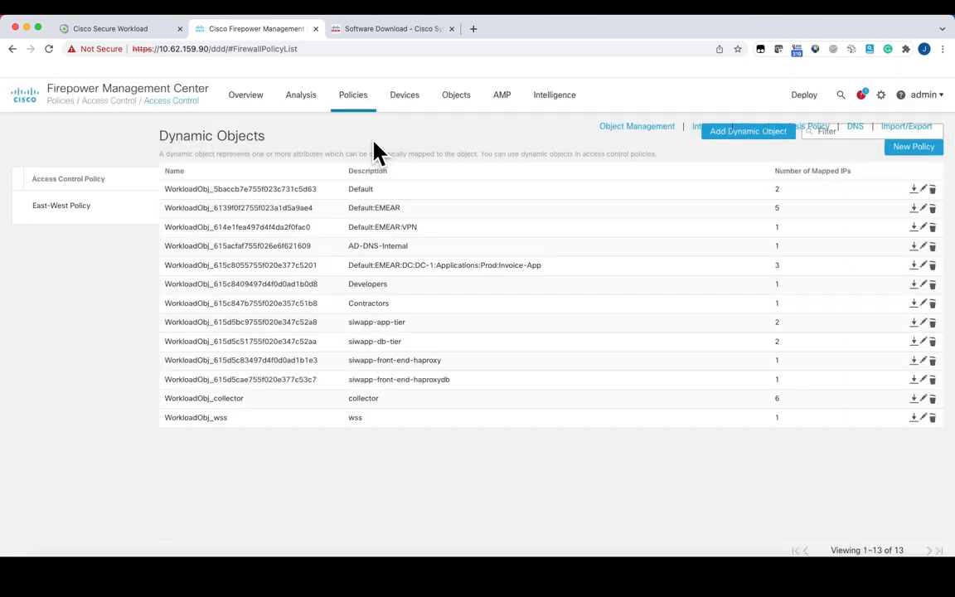
pyautogui.click(49, 49)
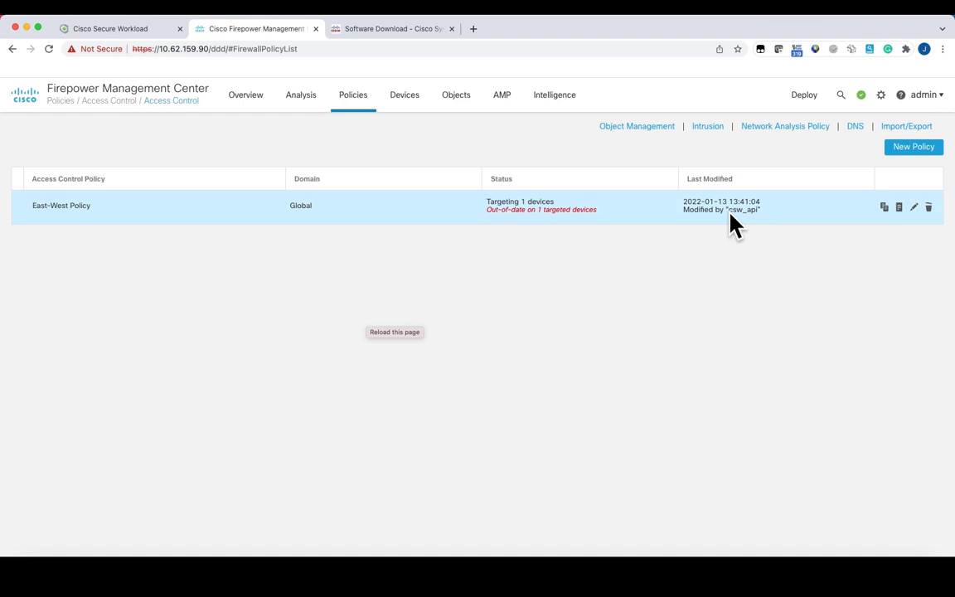
pyautogui.click(914, 207)
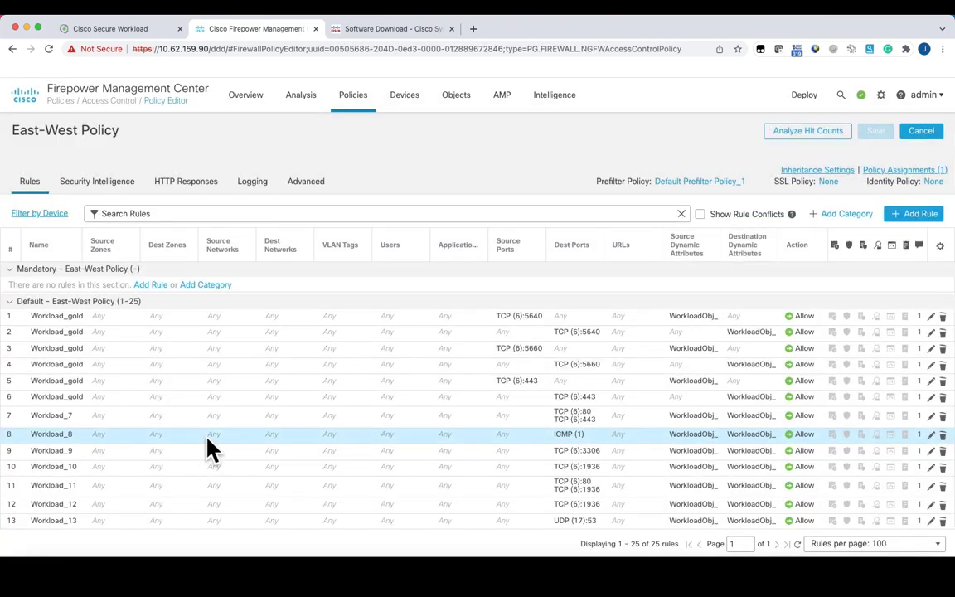
pyautogui.scroll(-5, 208, 450)
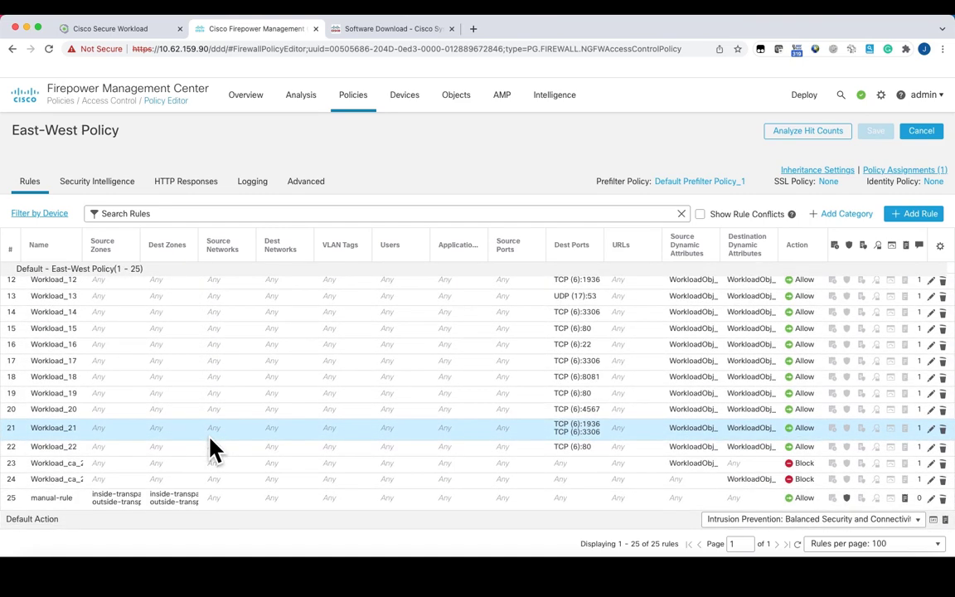
pyautogui.scroll(3, 209, 446)
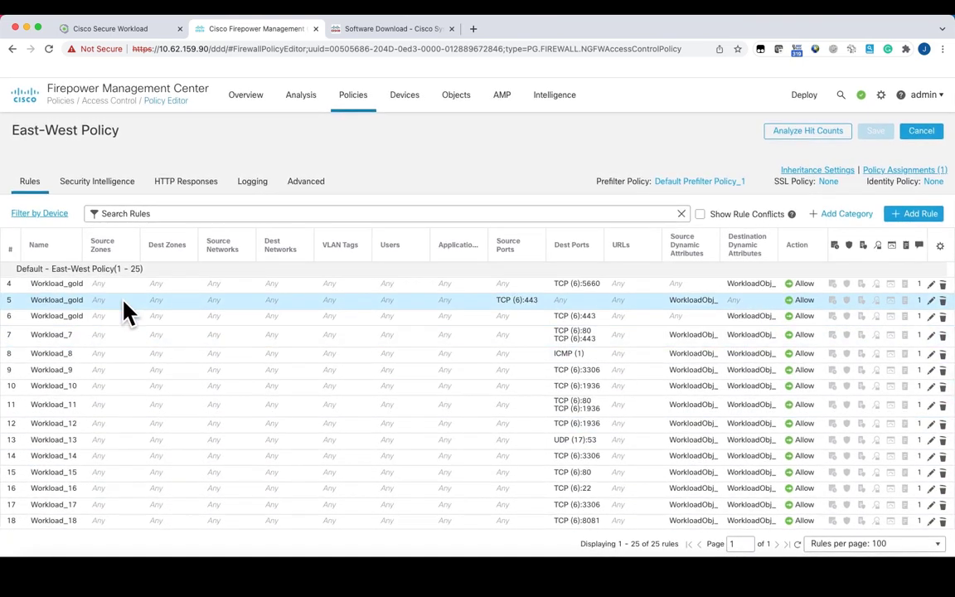
# Widen the Name column to show full rule names and review the workload rules in East-West Policy.
pyautogui.moveTo(80, 240); pyautogui.dragTo(184, 246)
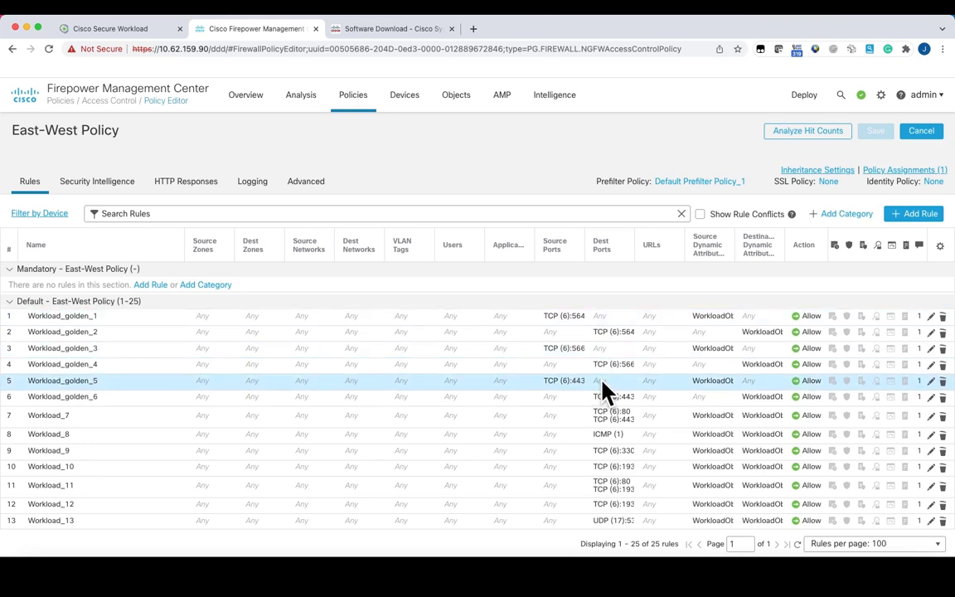
pyautogui.scroll(-1, 619, 413)
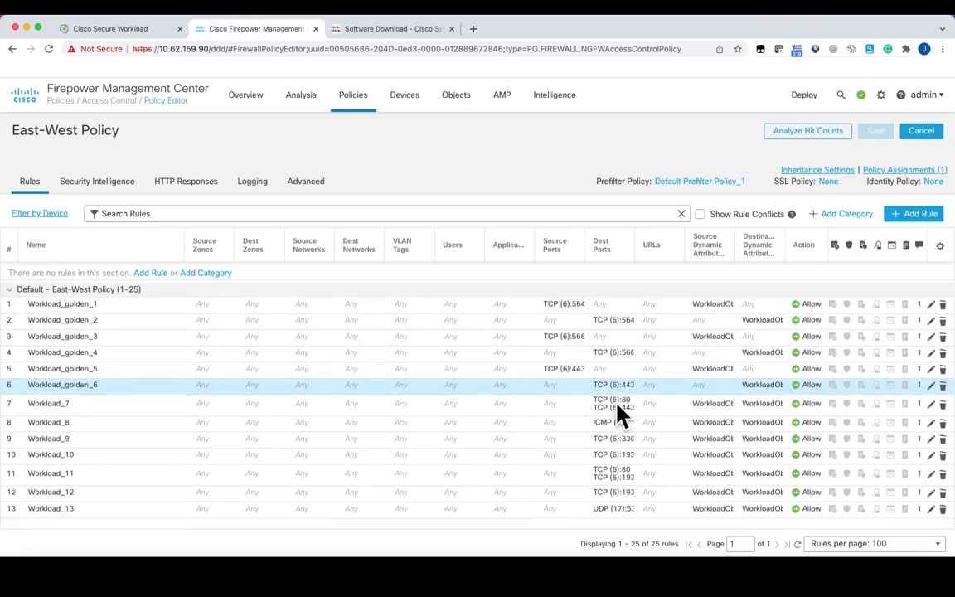
pyautogui.scroll(-5, 618, 412)
pyautogui.scroll(3, 619, 413)
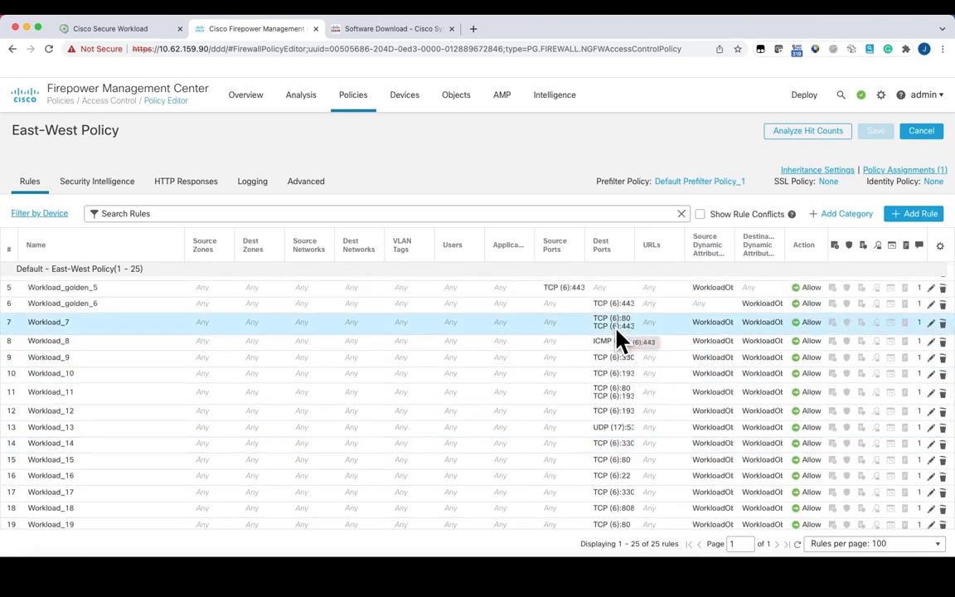
# Review the remaining East-West Policy rules down to the manual rule, and open the managed device list.
pyautogui.scroll(-2, 618, 363)
pyautogui.scroll(-4, 617, 362)
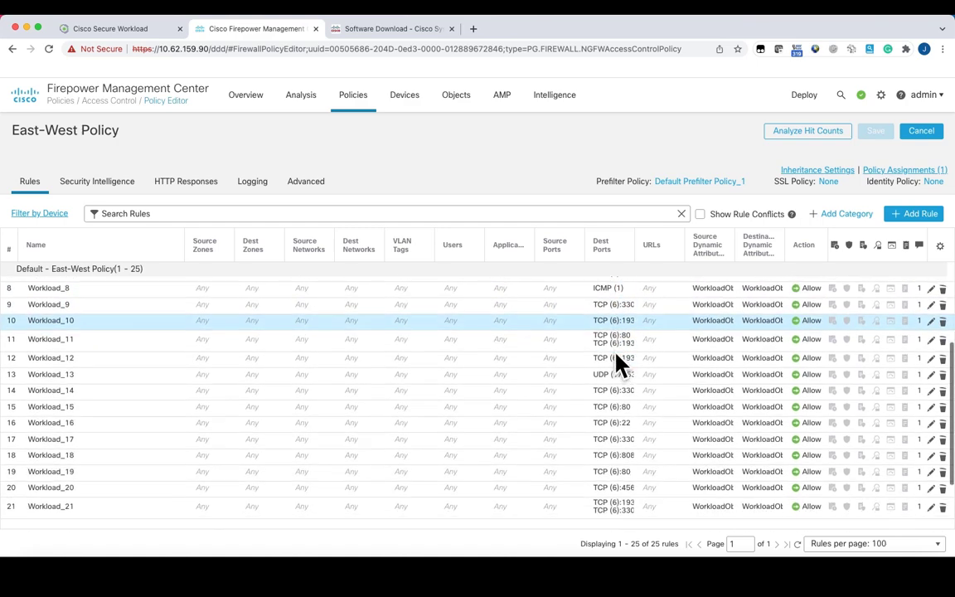
pyautogui.scroll(-3, 618, 362)
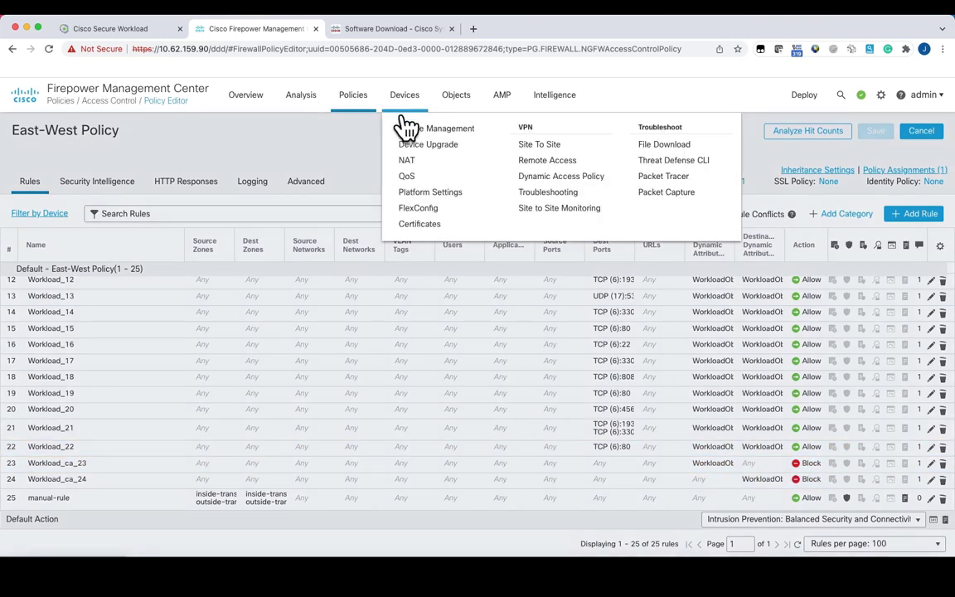
pyautogui.click(406, 127)
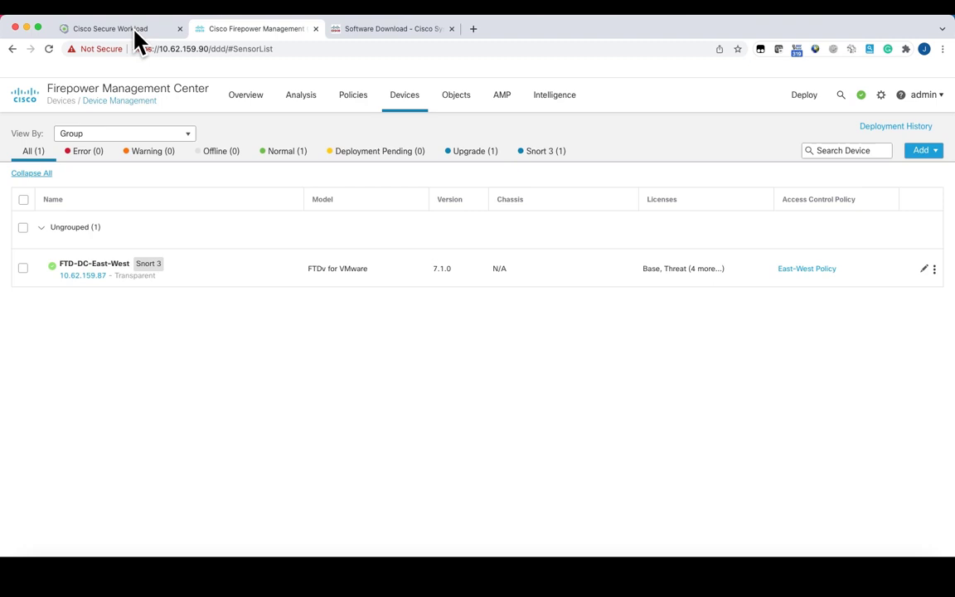
# Switch to Cisco Secure Workload, leave Invoice-App for the InfoSec workspace and display its absolute policies.
pyautogui.click(136, 31)
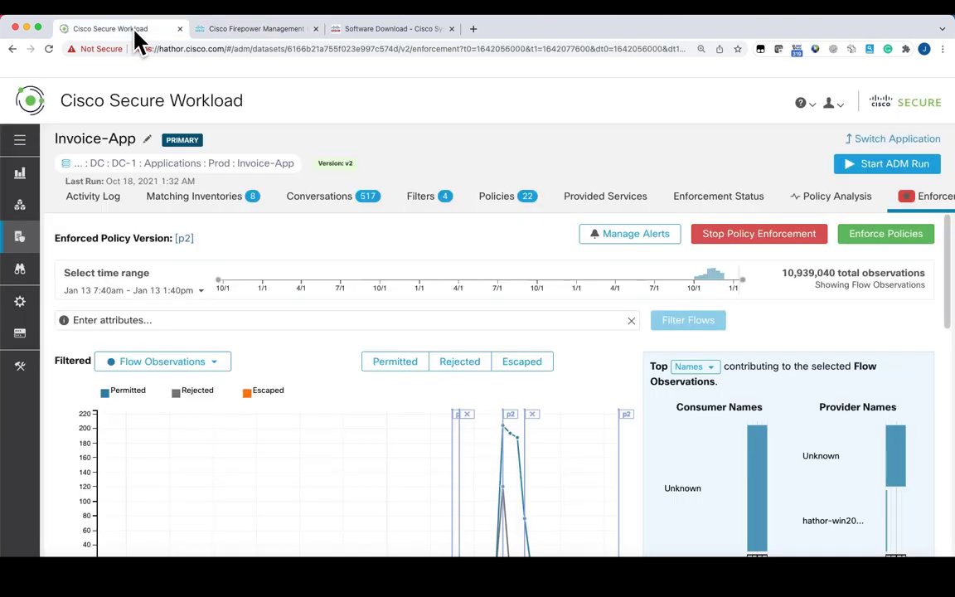
pyautogui.click(908, 143)
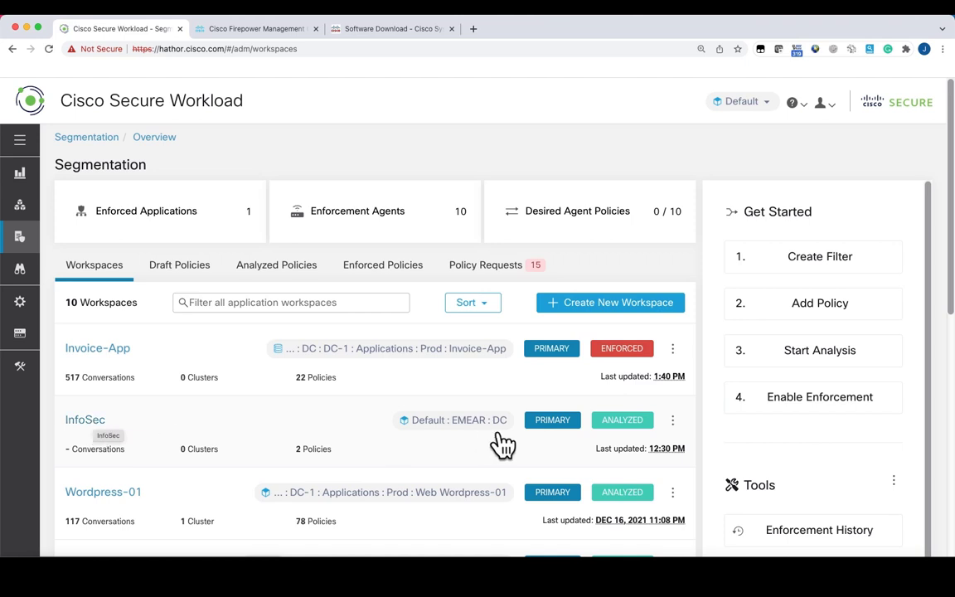
pyautogui.click(101, 420)
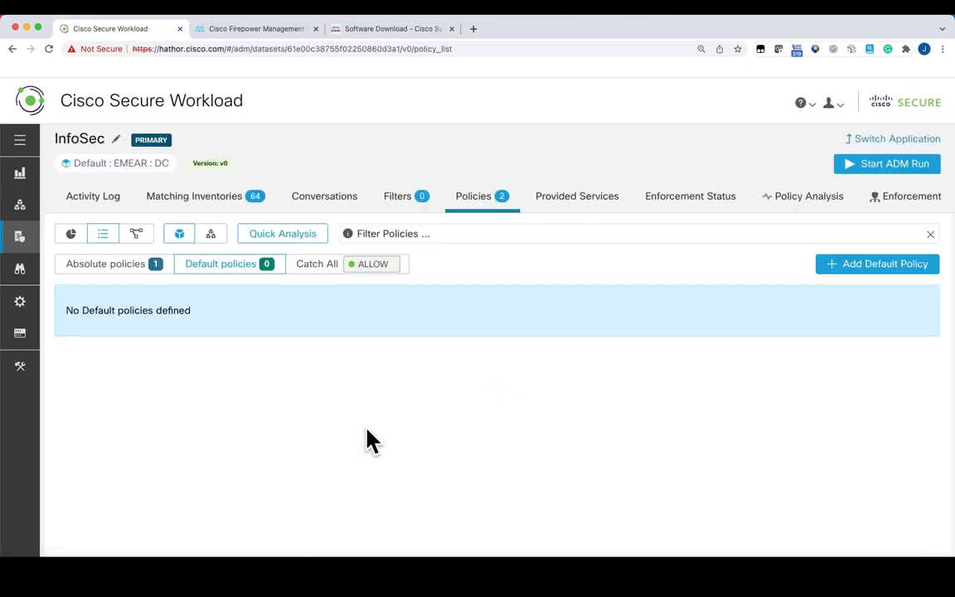
pyautogui.click(143, 272)
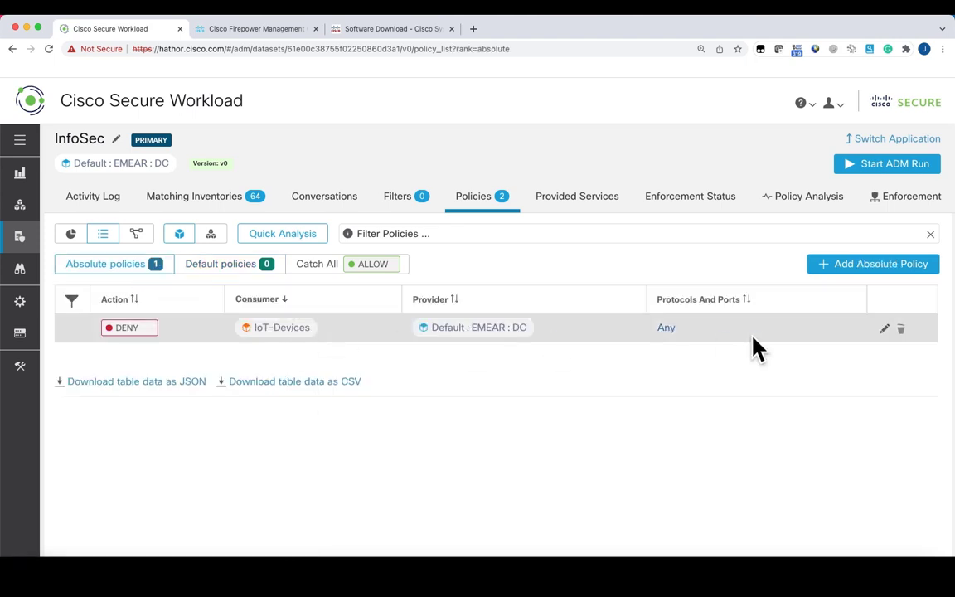
# Delete the Any entry from the protocols and ports of InfoSec's IoT-Devices deny policy, keeping its other settings.
pyautogui.click(884, 328)
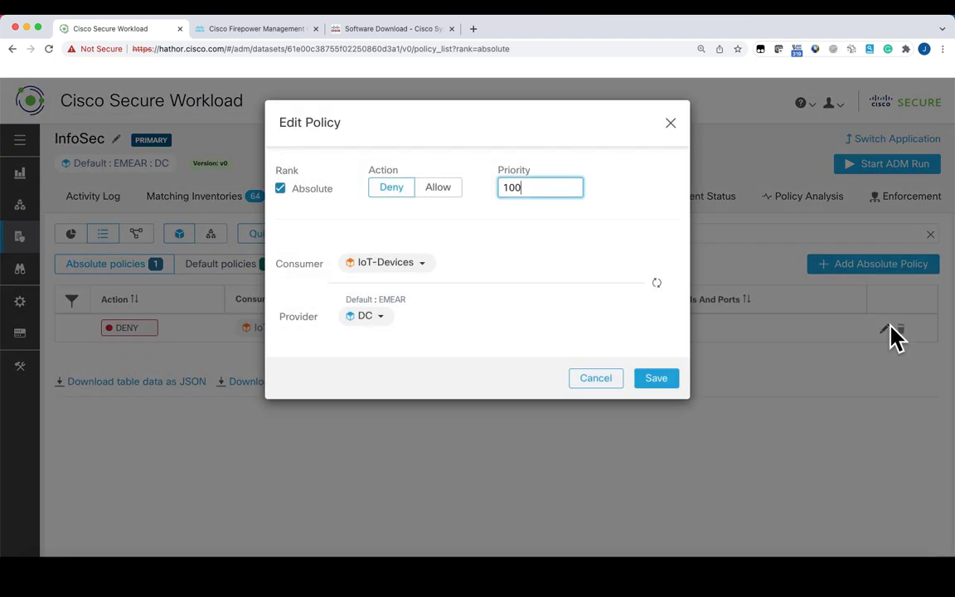
pyautogui.click(594, 379)
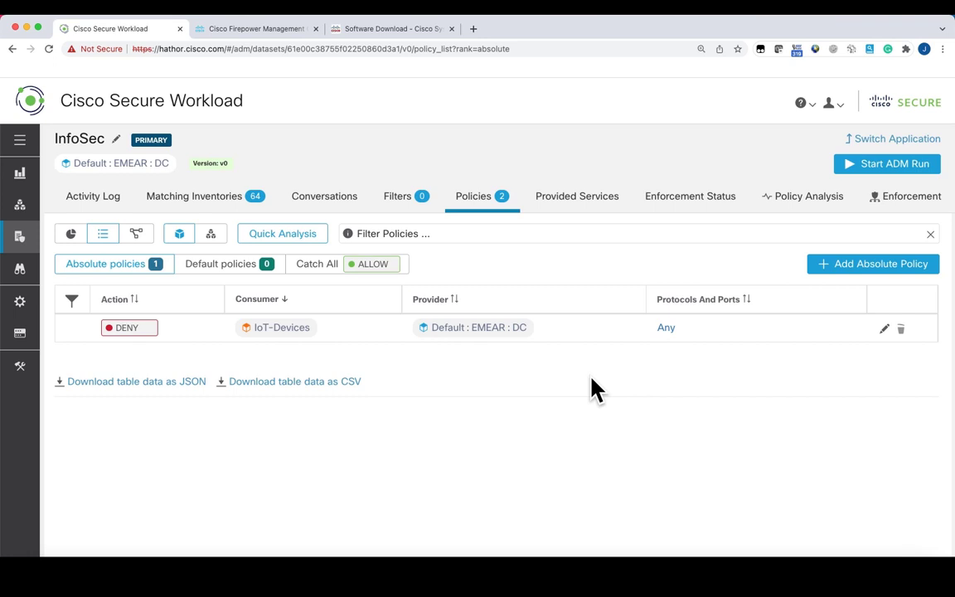
pyautogui.click(667, 328)
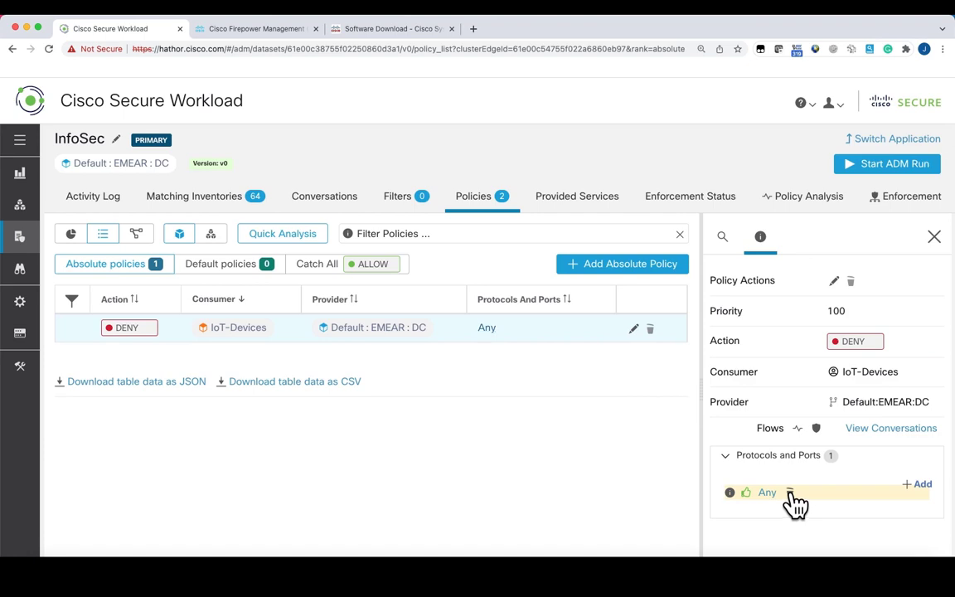
pyautogui.click(790, 493)
pyautogui.click(633, 329)
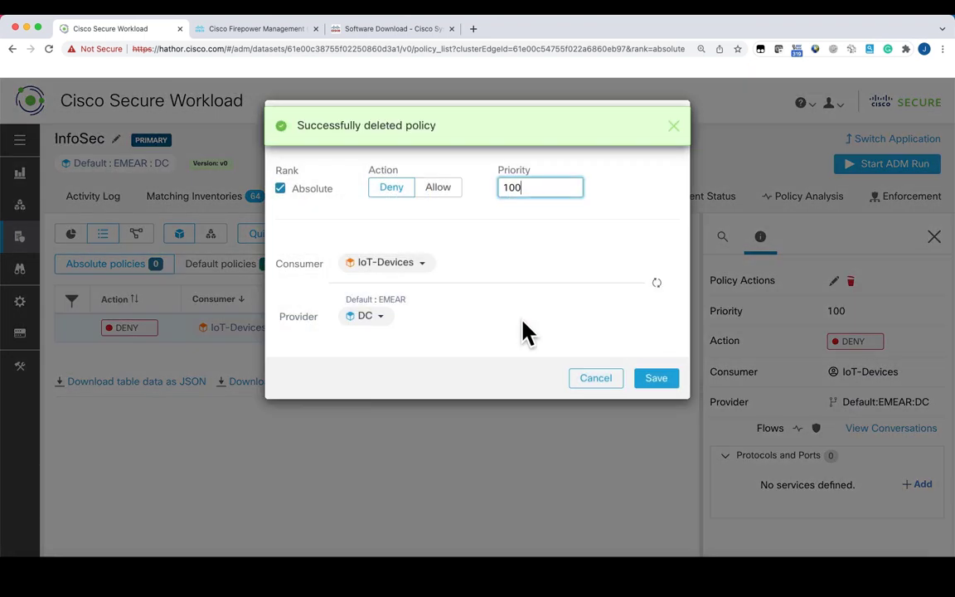
pyautogui.click(582, 383)
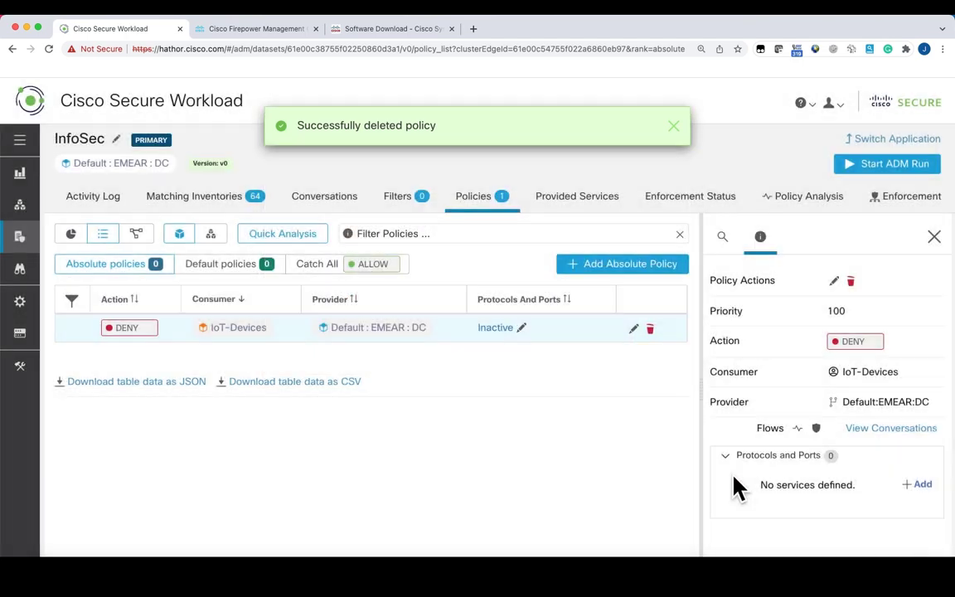
# Add TCP and UDP on any port plus ICMP as services of the IoT-Devices deny policy.
pyautogui.click(922, 487)
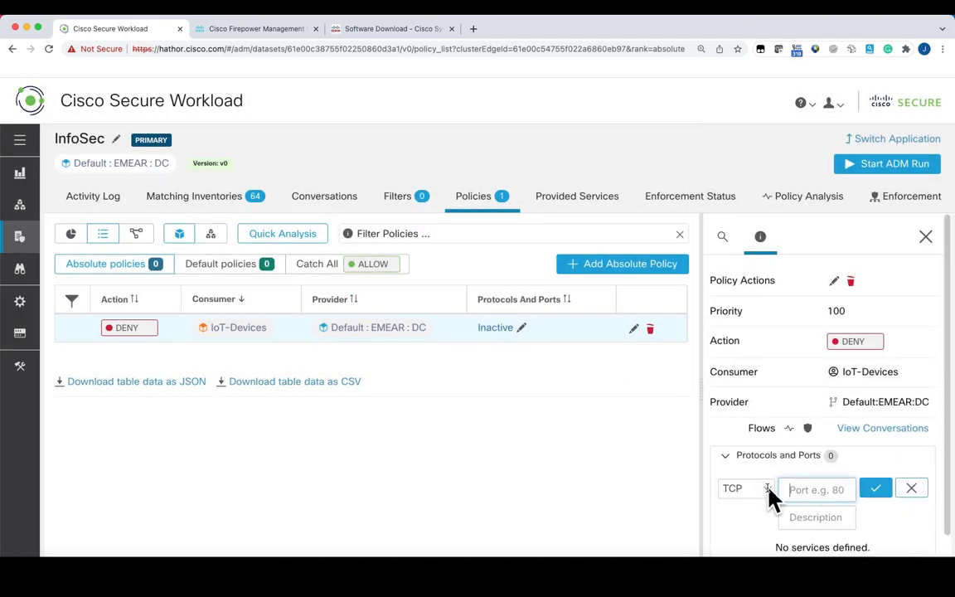
pyautogui.click(876, 490)
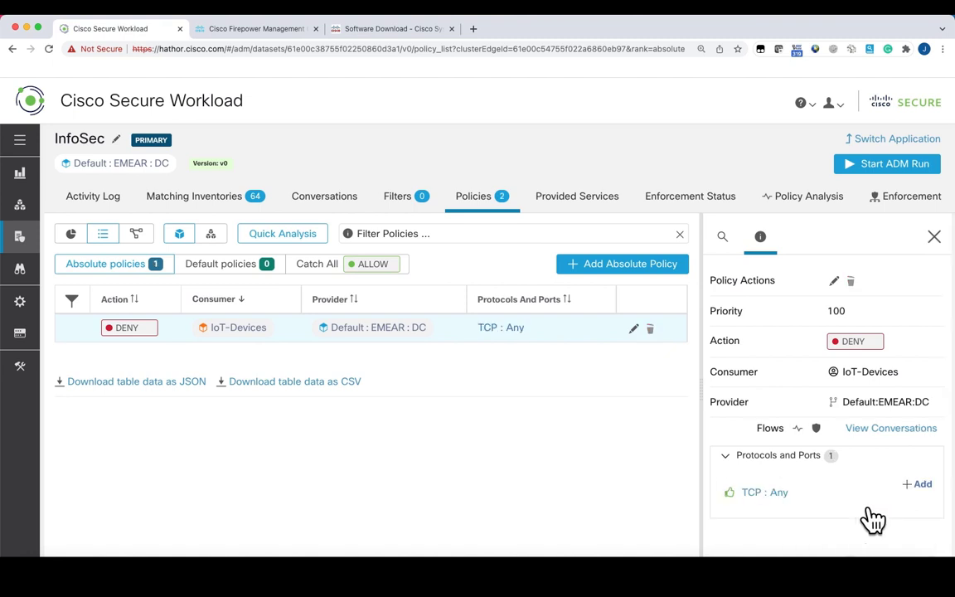
pyautogui.click(921, 488)
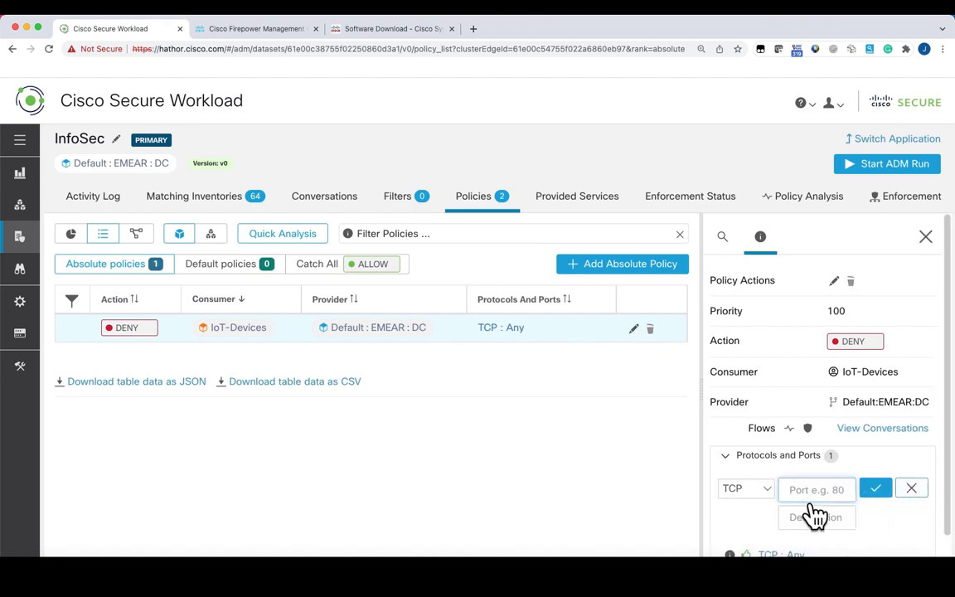
pyautogui.click(750, 501)
pyautogui.click(751, 514)
pyautogui.click(883, 490)
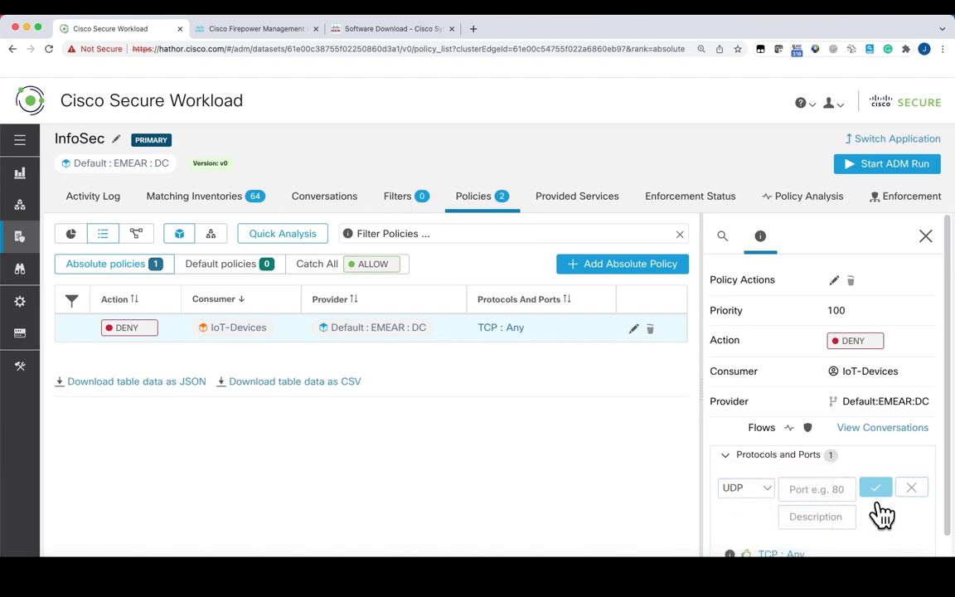
pyautogui.click(921, 489)
pyautogui.click(758, 489)
pyautogui.click(817, 518)
pyautogui.click(880, 492)
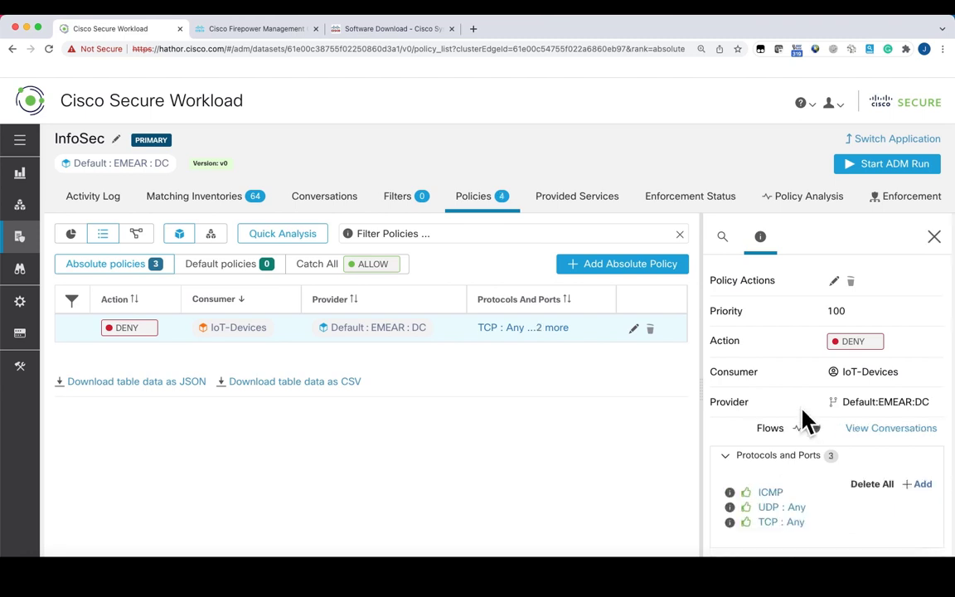
# Start policy enforcement for the InfoSec workspace with the Latest Policies version, and review the policy updates.
pyautogui.scroll(-1, 746, 415)
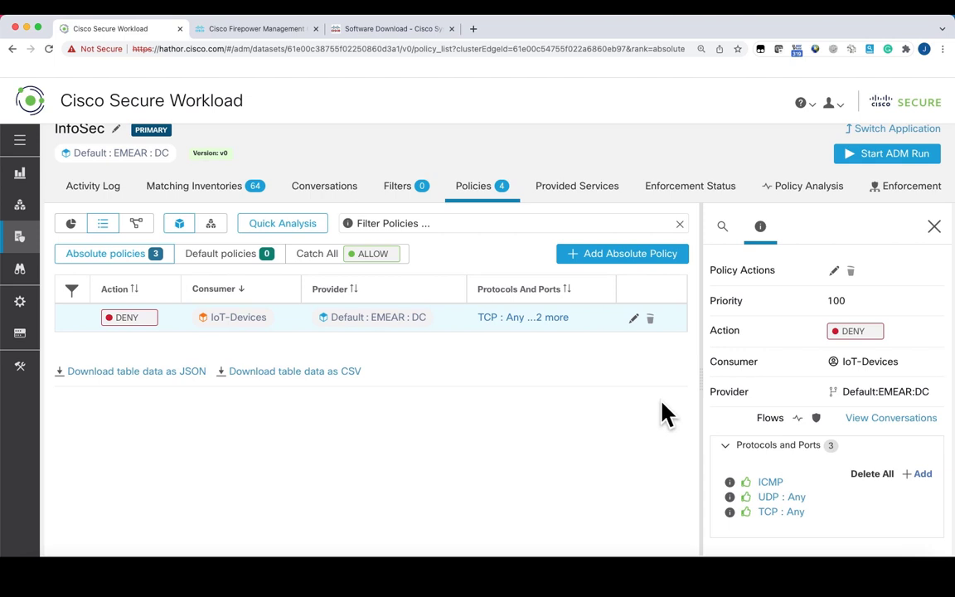
pyautogui.scroll(-3, 668, 413)
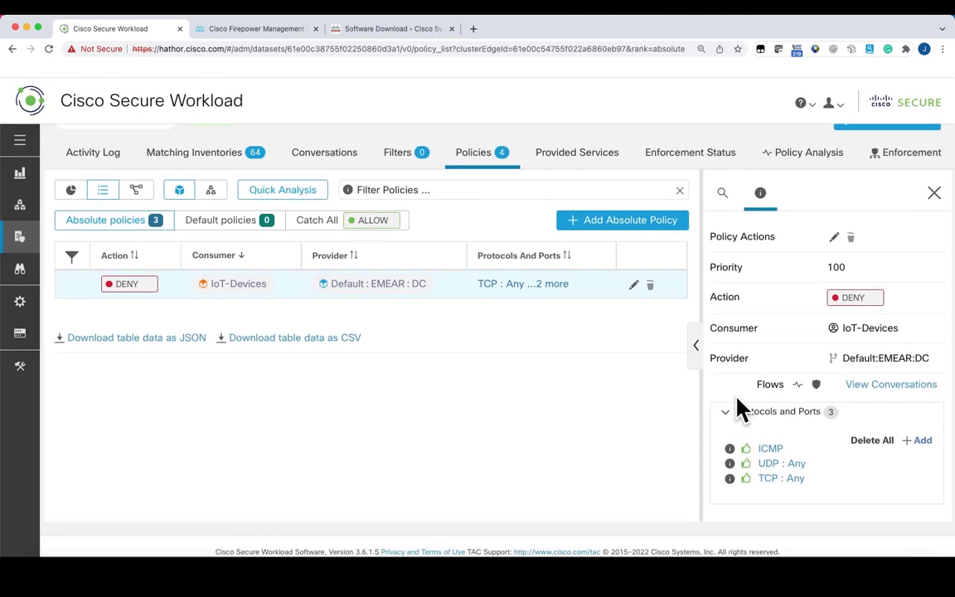
pyautogui.scroll(4, 735, 404)
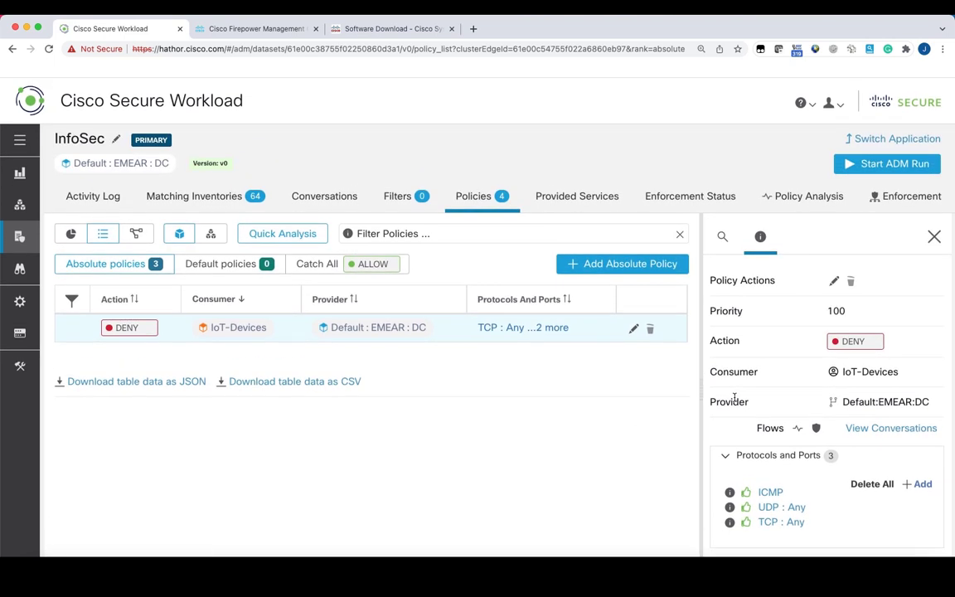
pyautogui.scroll(-3, 549, 399)
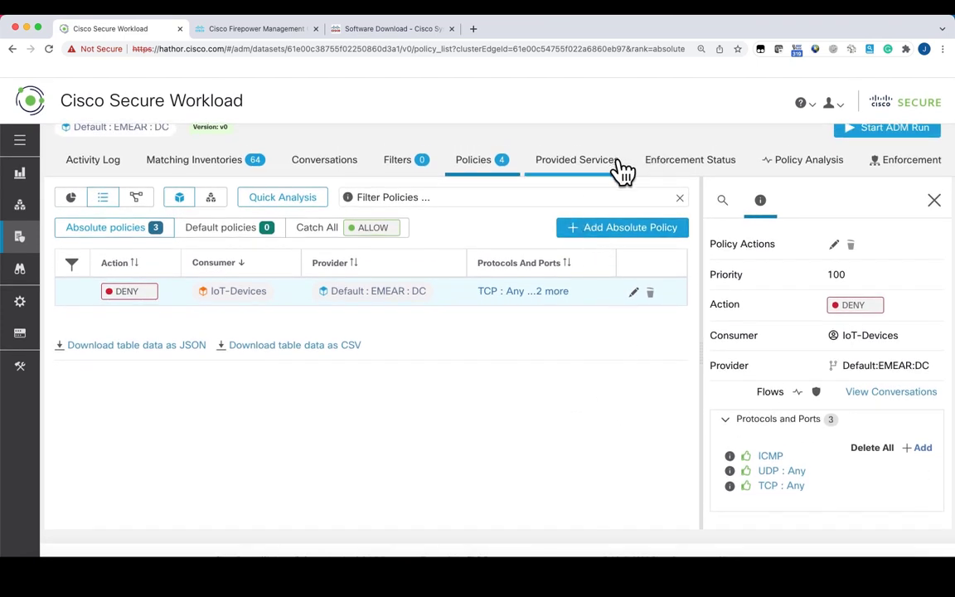
pyautogui.click(889, 166)
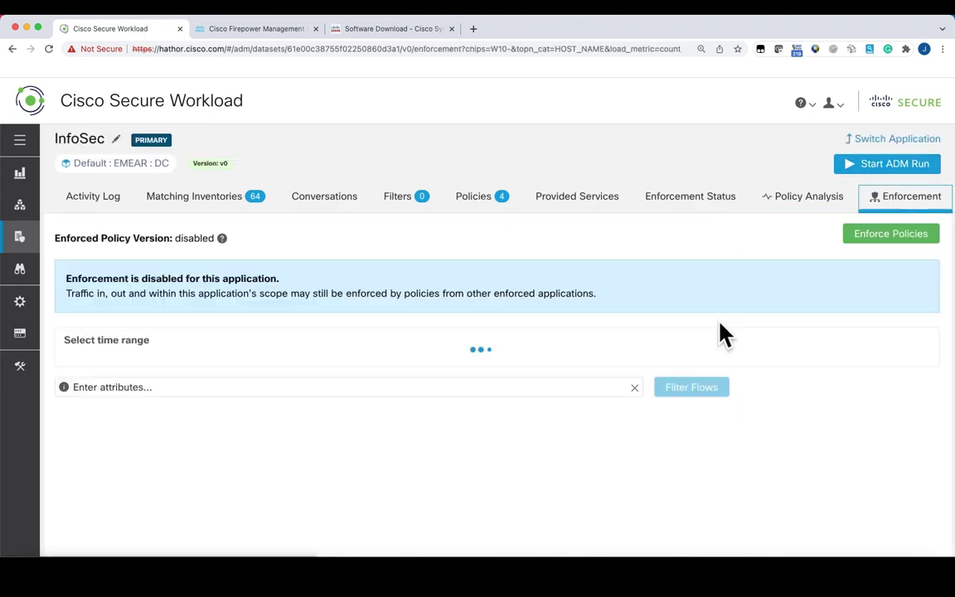
pyautogui.click(879, 240)
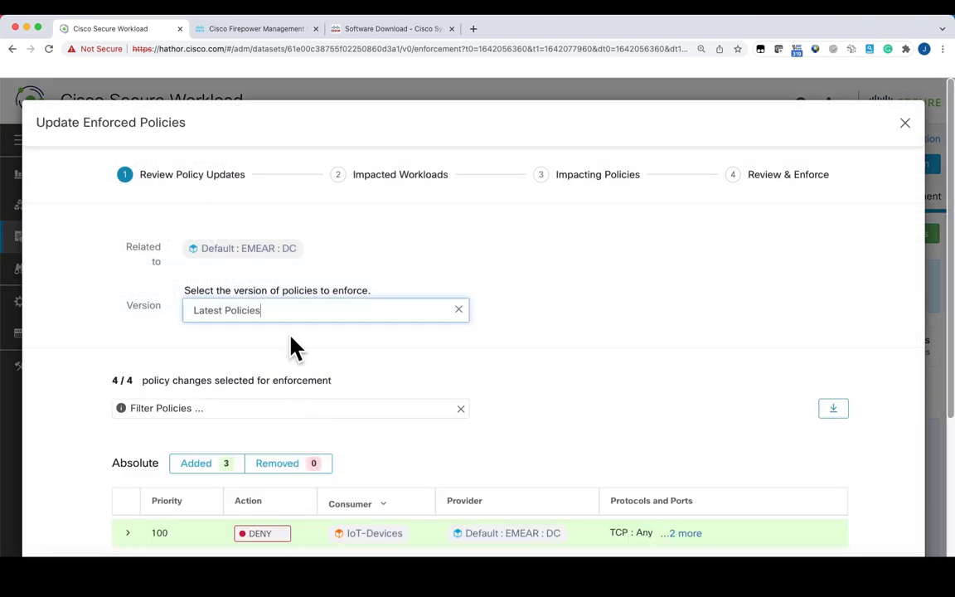
pyautogui.scroll(-3, 380, 384)
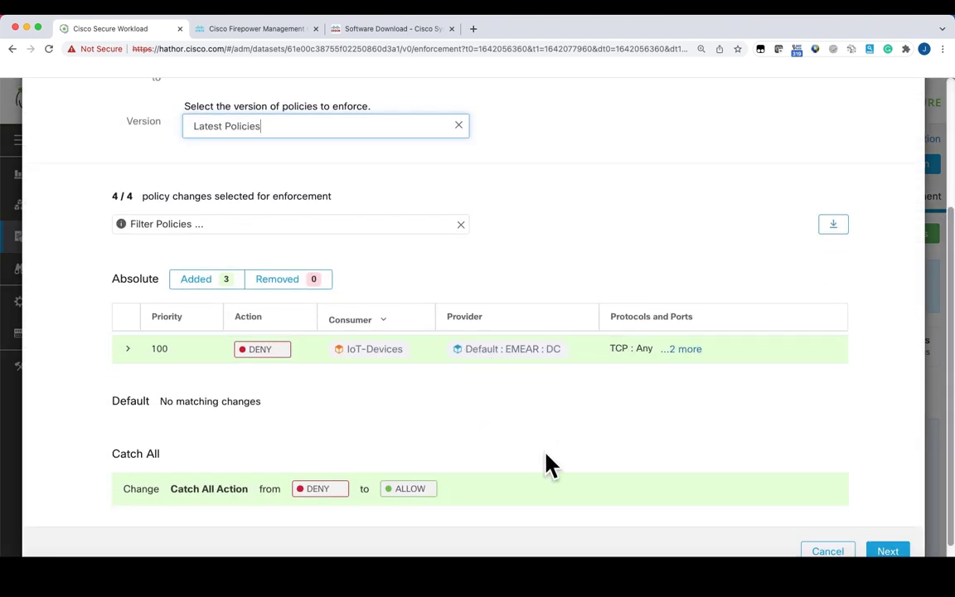
pyautogui.click(886, 551)
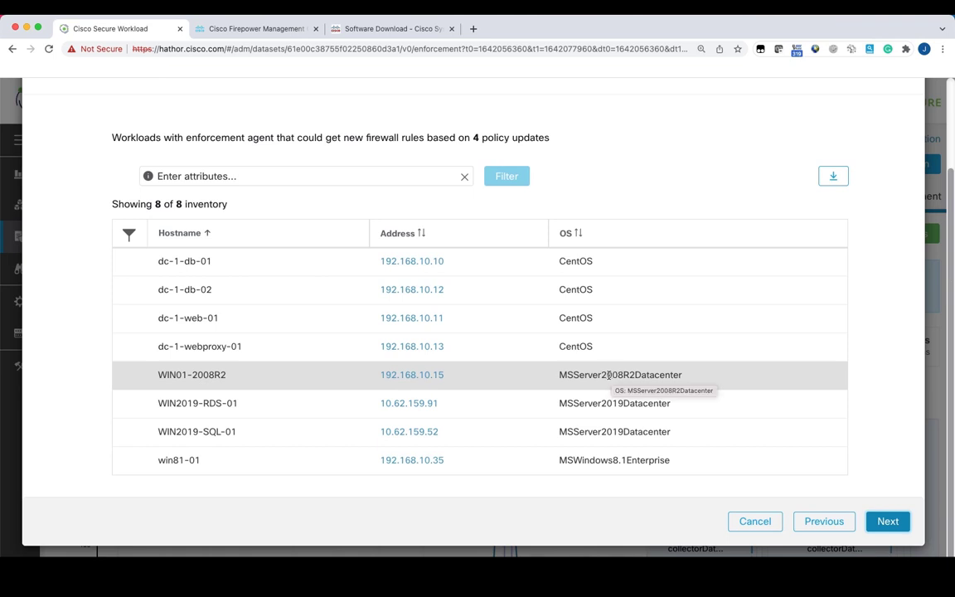
# Review the impacted workloads and impacting policies, accept and enforce the InfoSec policies, and dismiss the notification.
pyautogui.scroll(2, 611, 375)
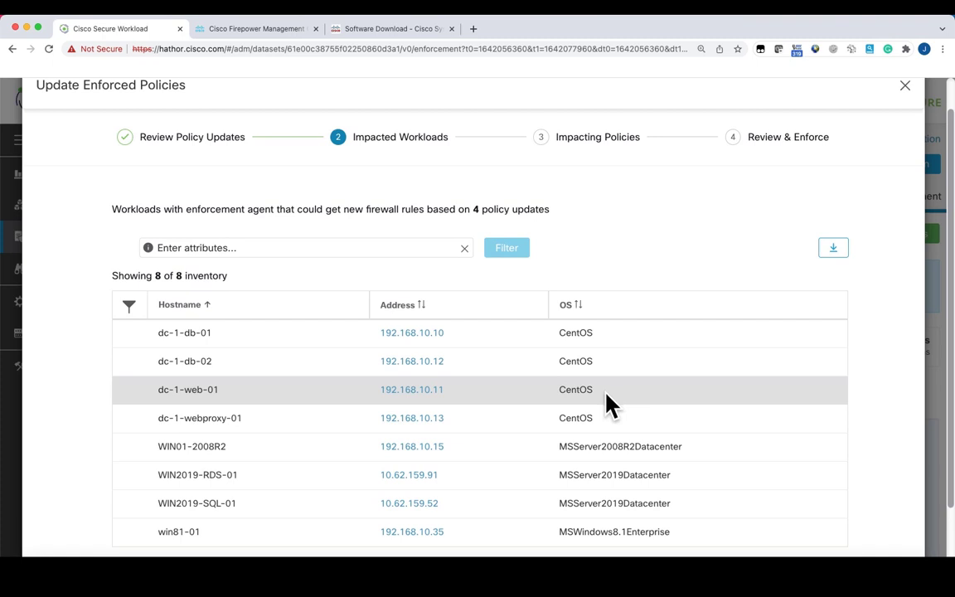
pyautogui.scroll(-2, 618, 412)
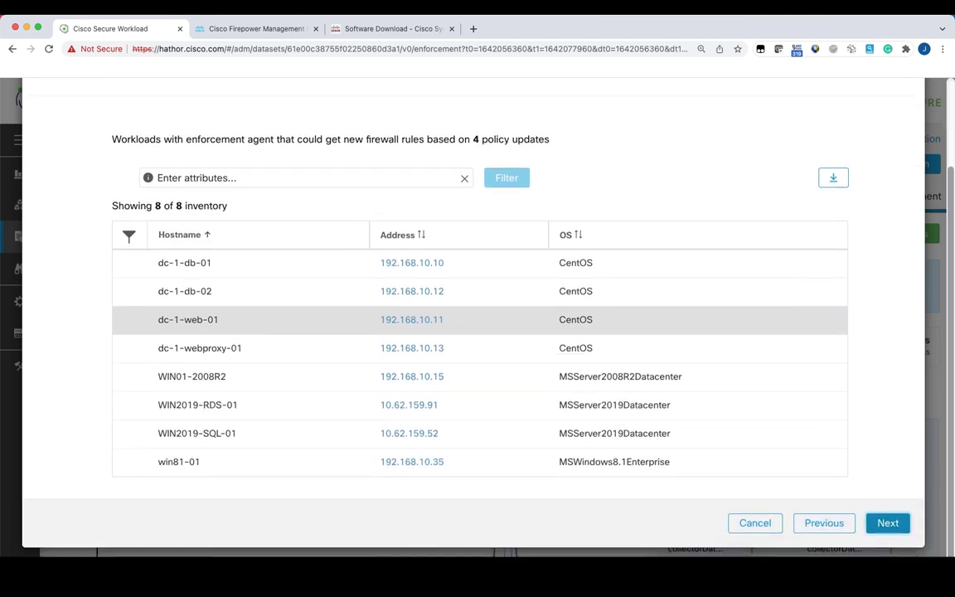
pyautogui.click(892, 531)
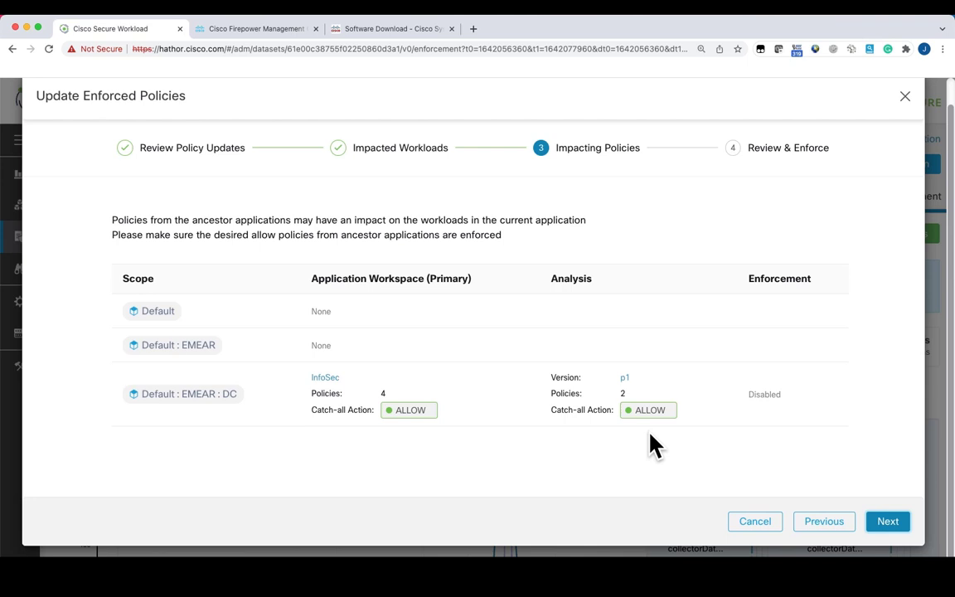
pyautogui.click(888, 522)
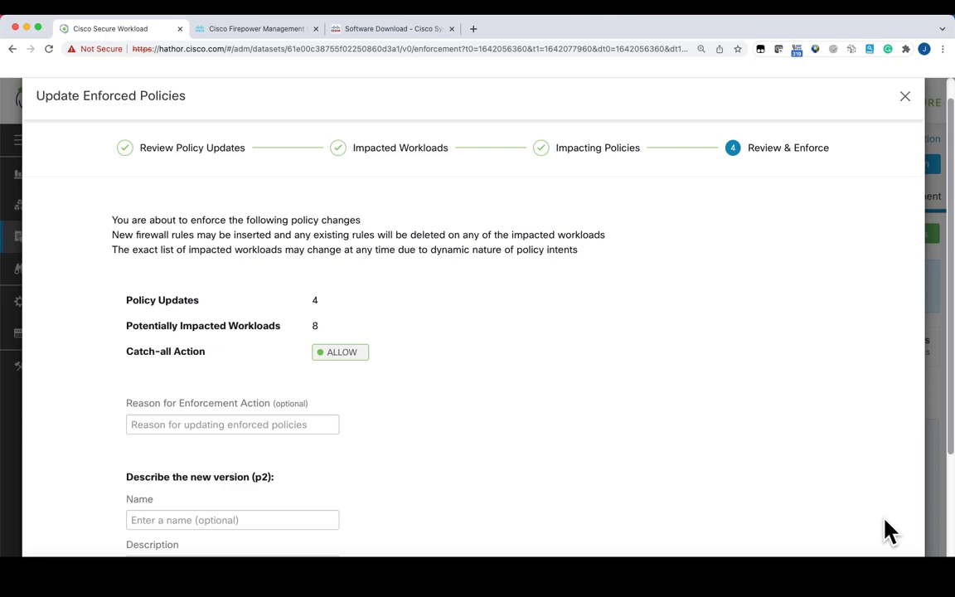
pyautogui.scroll(-3, 808, 497)
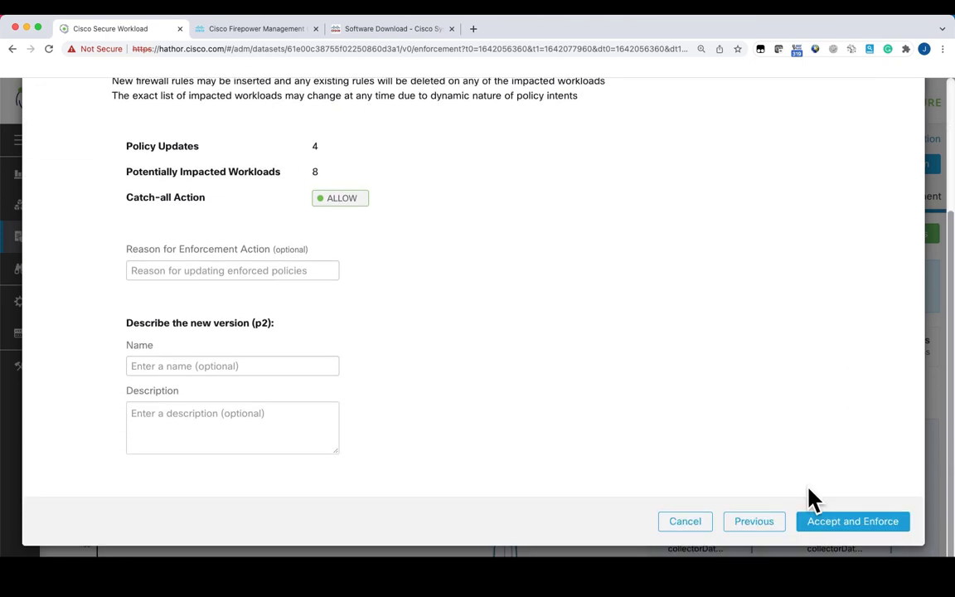
pyautogui.click(844, 532)
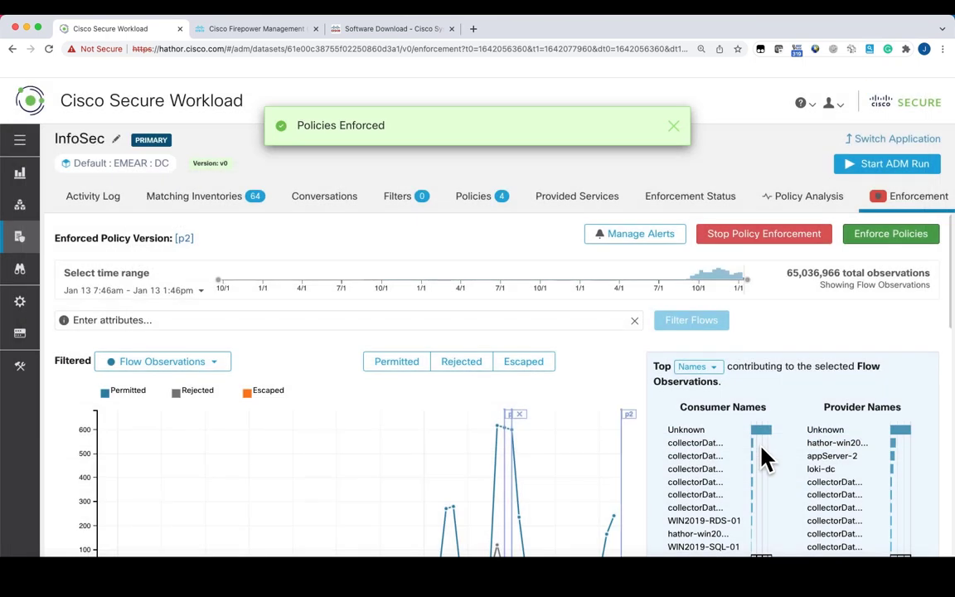
pyautogui.click(674, 130)
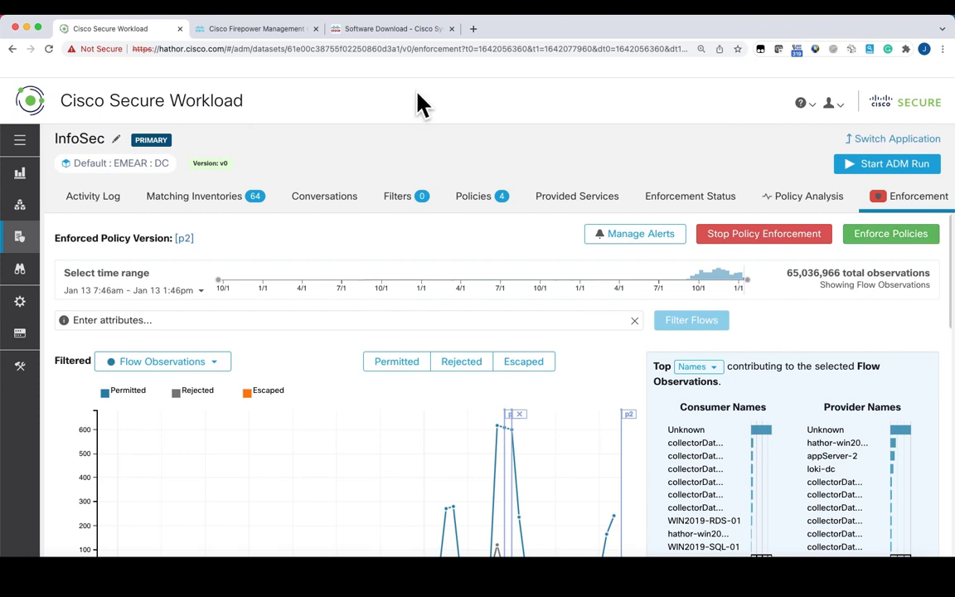
# Switch to Firepower Management Center, reload the access control policies and open East-West Policy to check for the InfoSec rules.
pyautogui.click(287, 31)
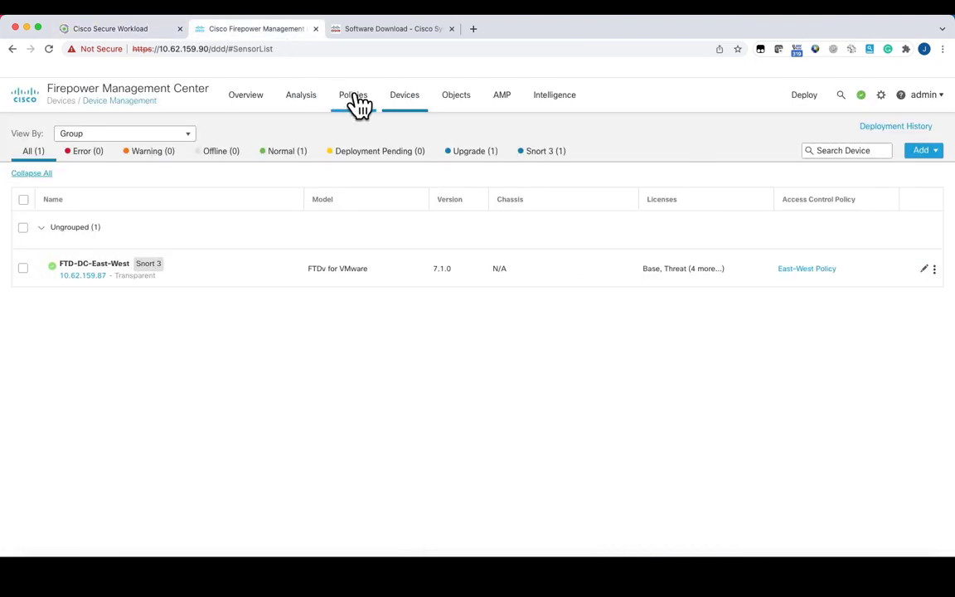
pyautogui.moveTo(356, 101)
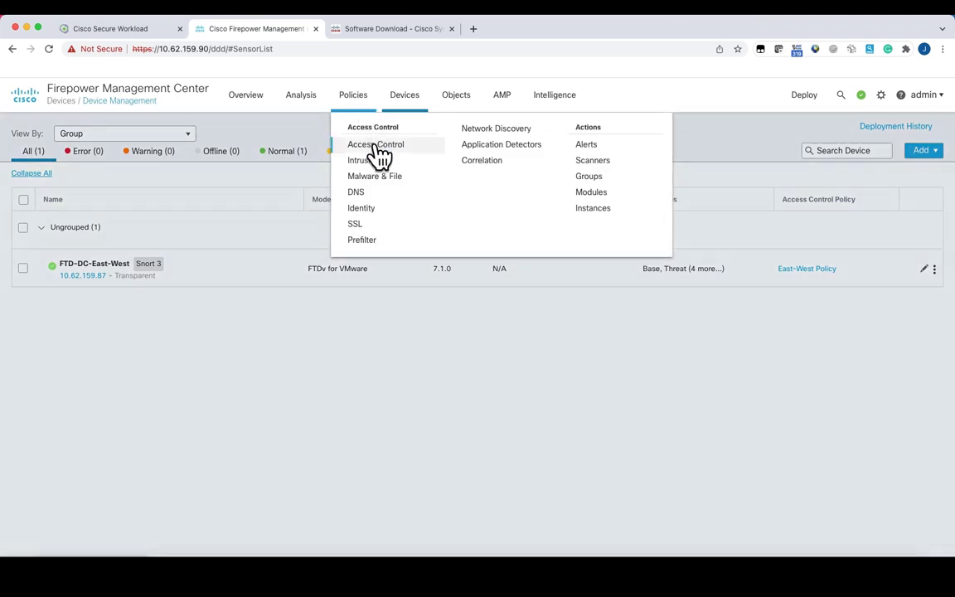
pyautogui.click(375, 147)
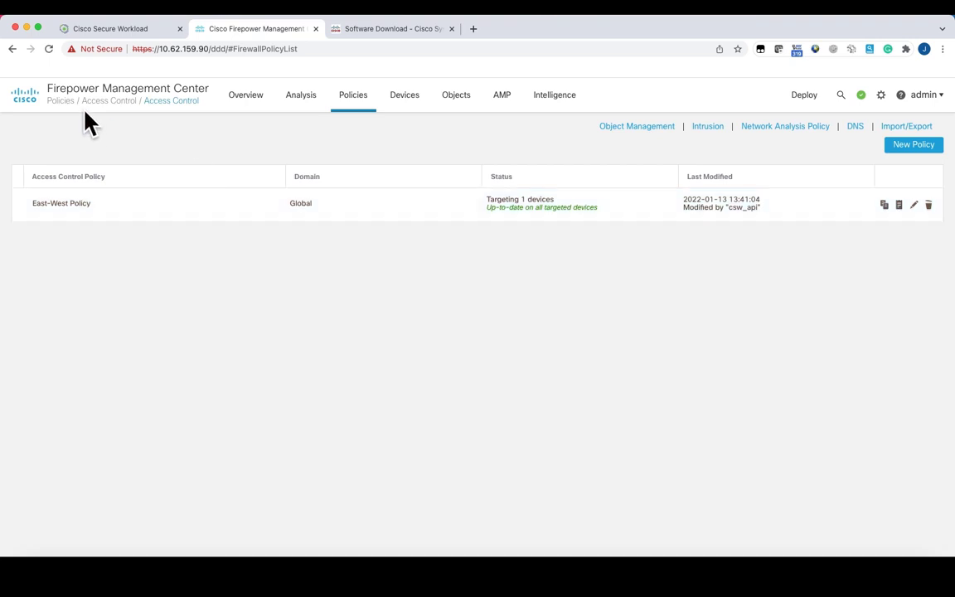
pyautogui.click(49, 49)
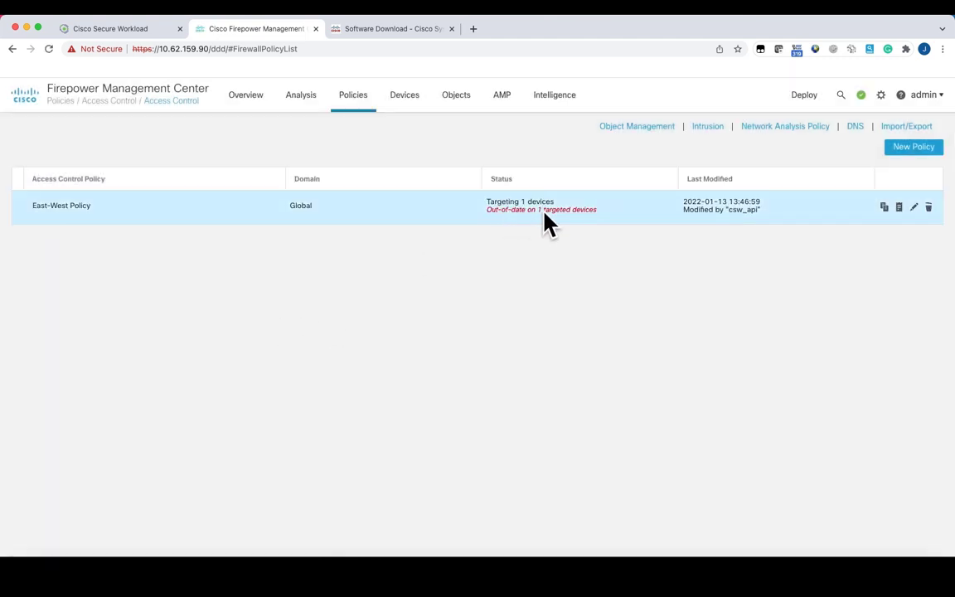
pyautogui.click(915, 207)
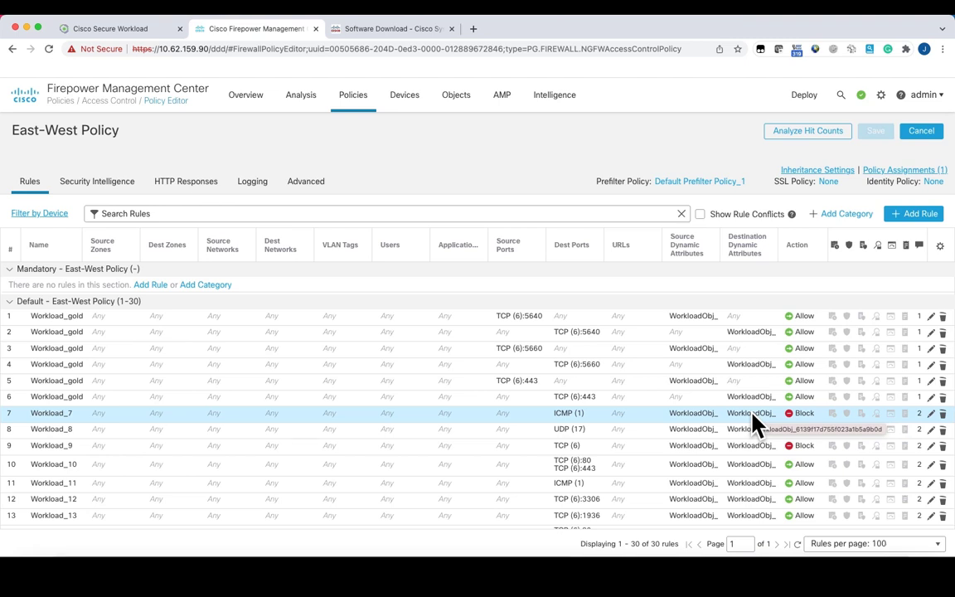
# Check the deployment status of FTD-DC-East-West and return to device management.
pyautogui.moveTo(799, 99)
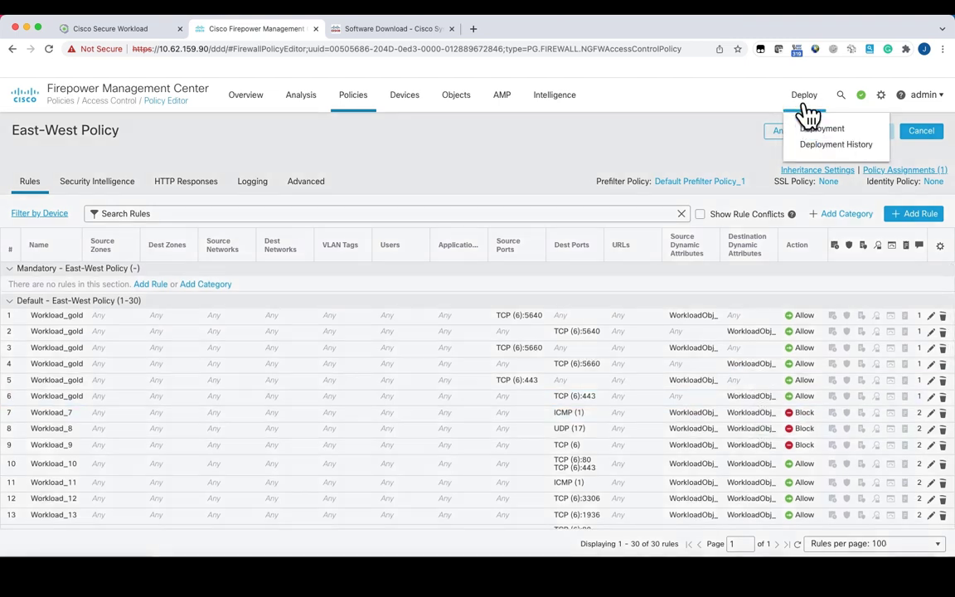
pyautogui.click(806, 132)
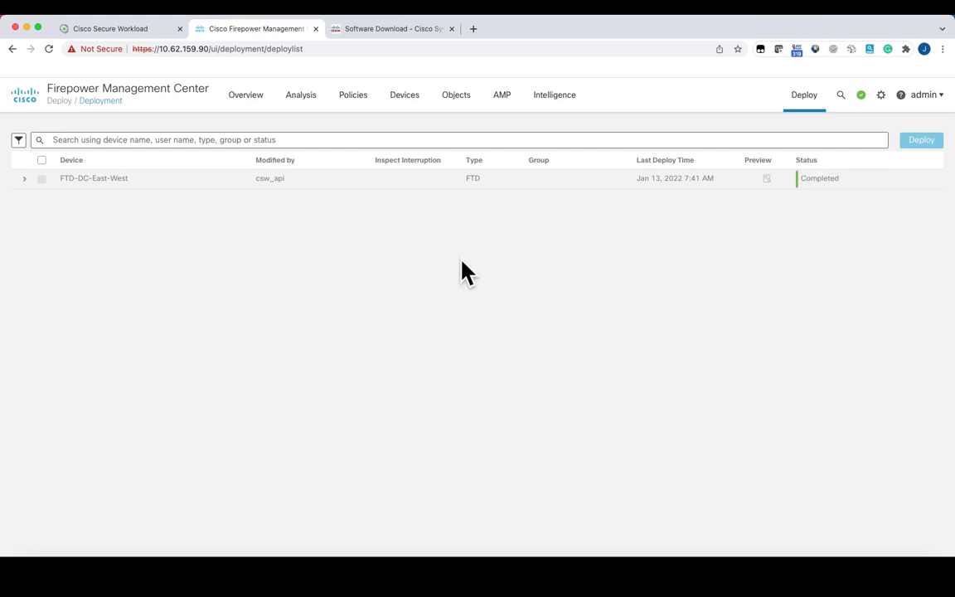
pyautogui.moveTo(404, 96)
pyautogui.click(412, 129)
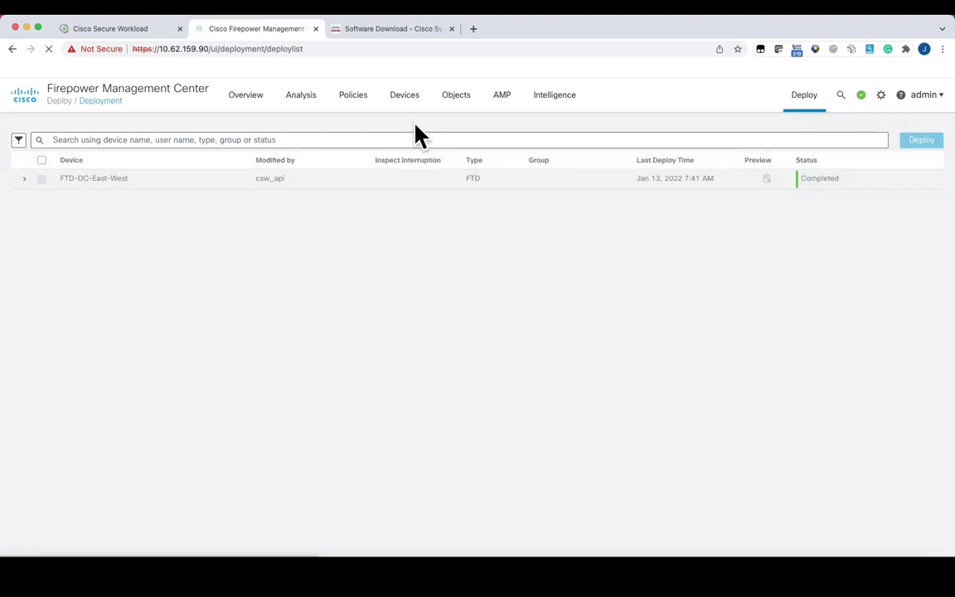